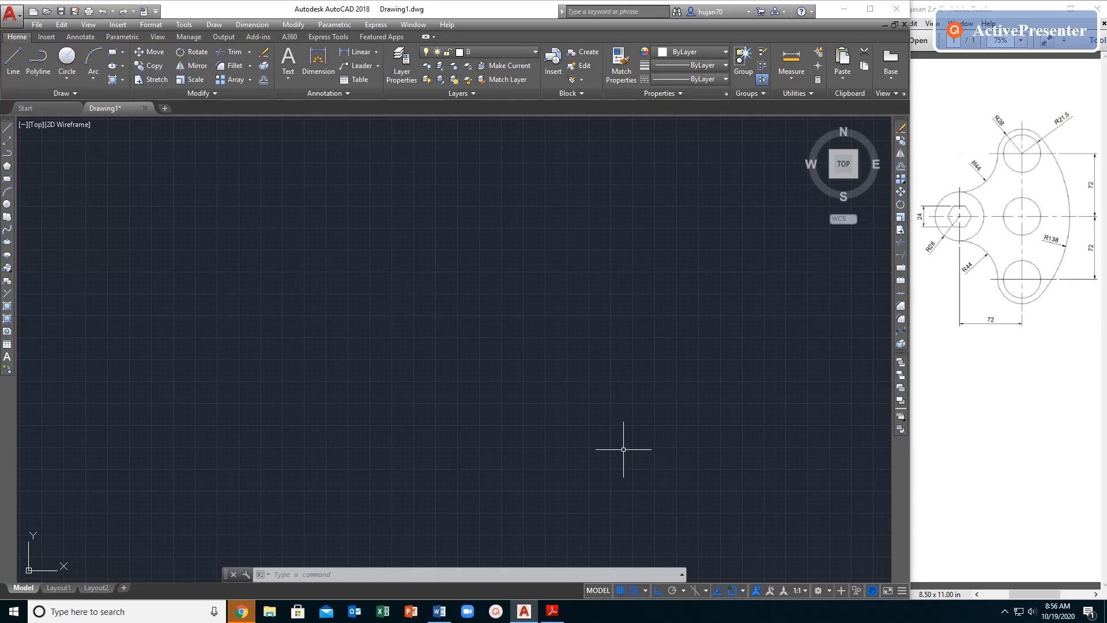
- Create a new layer named objek and set its colour to index 40
{"action": "left_click", "coordinate": [411, 79]}
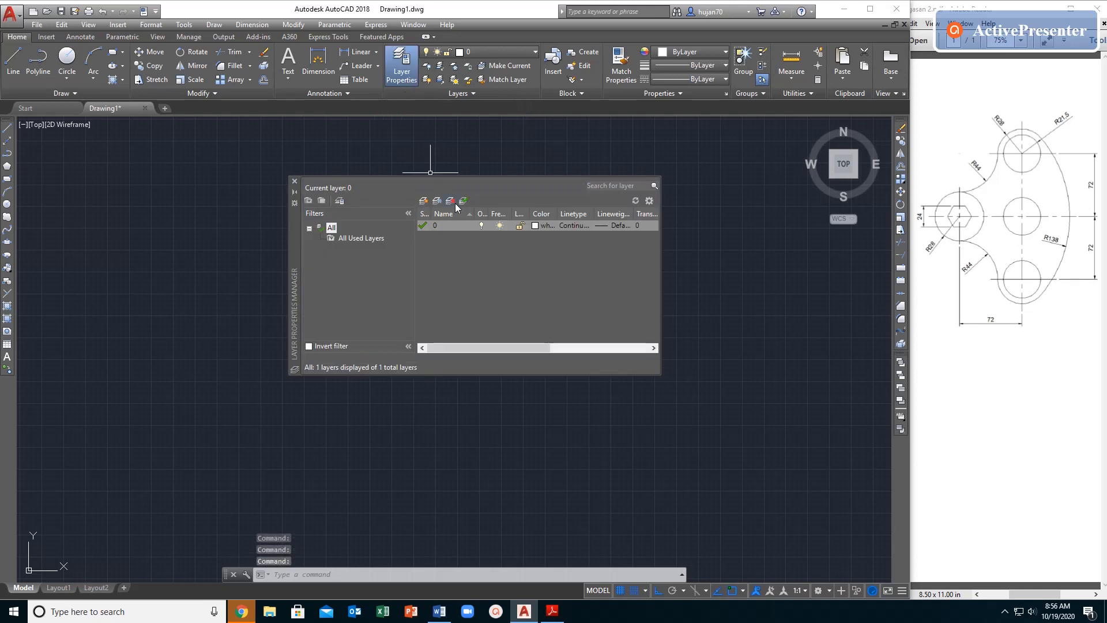
{"action": "left_click", "coordinate": [424, 202]}
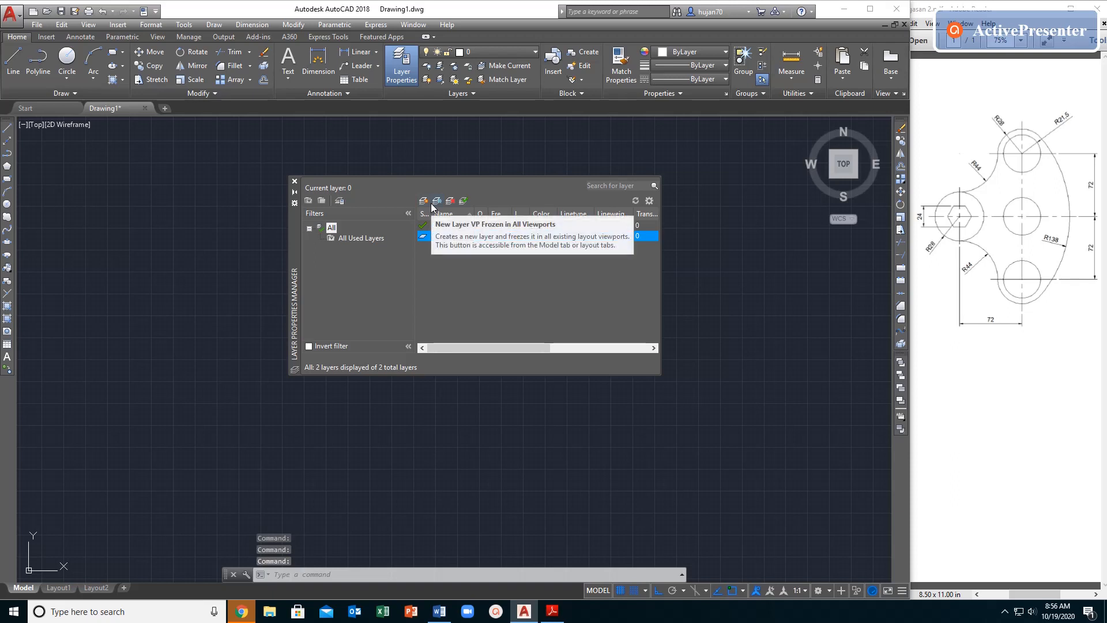
{"action": "left_click", "coordinate": [540, 236]}
{"action": "left_click", "coordinate": [371, 266]}
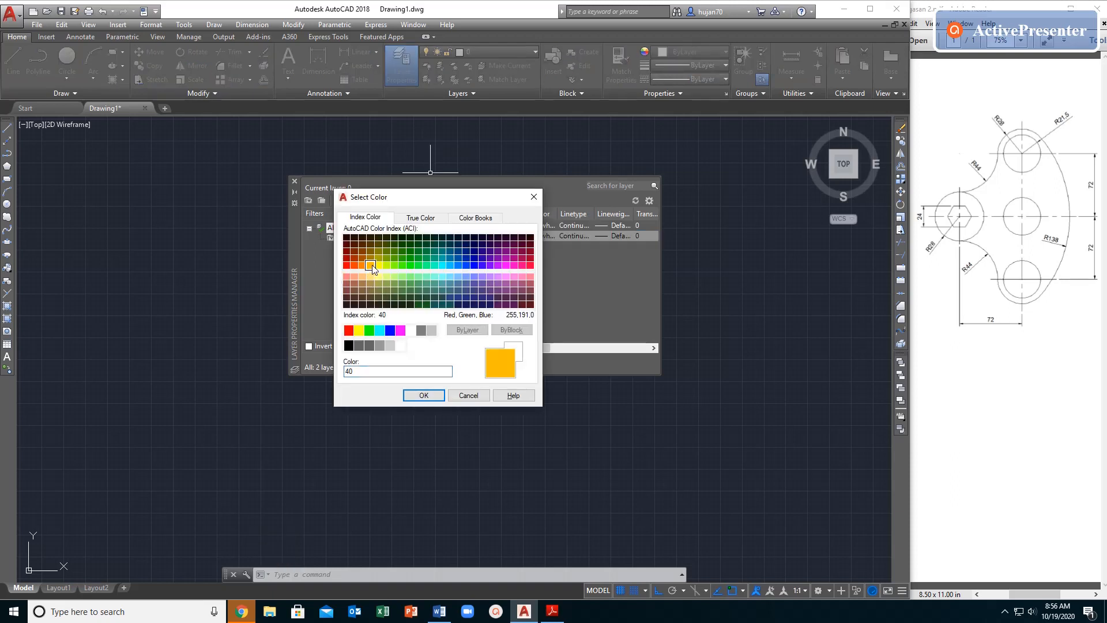
{"action": "left_click", "coordinate": [424, 395]}
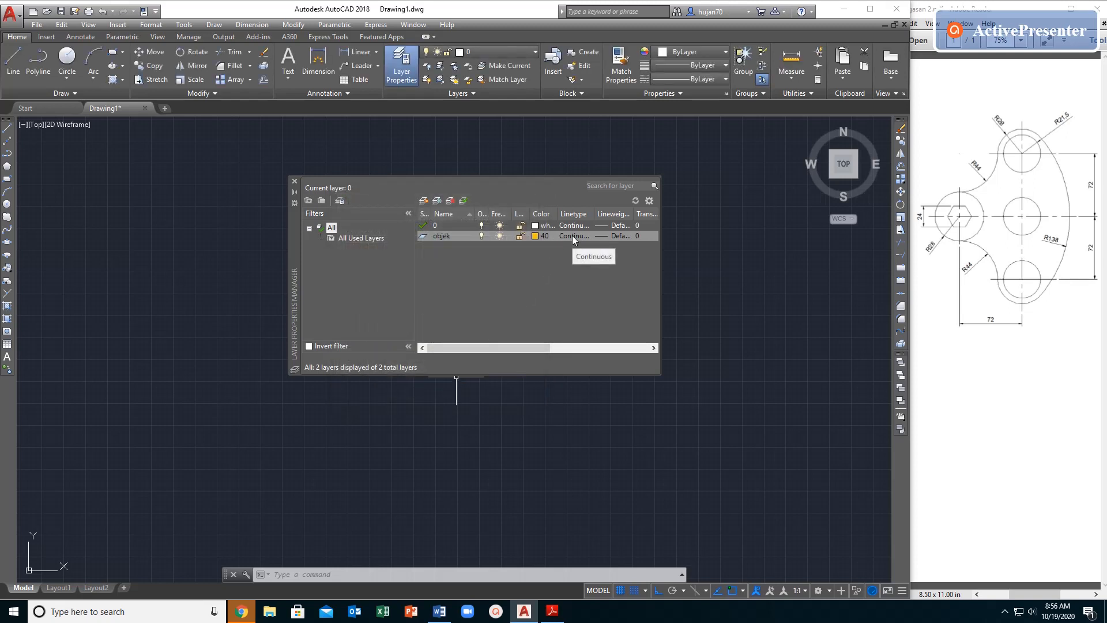
- Create a second layer named center and set its colour to index 252
{"action": "left_click", "coordinate": [423, 202]}
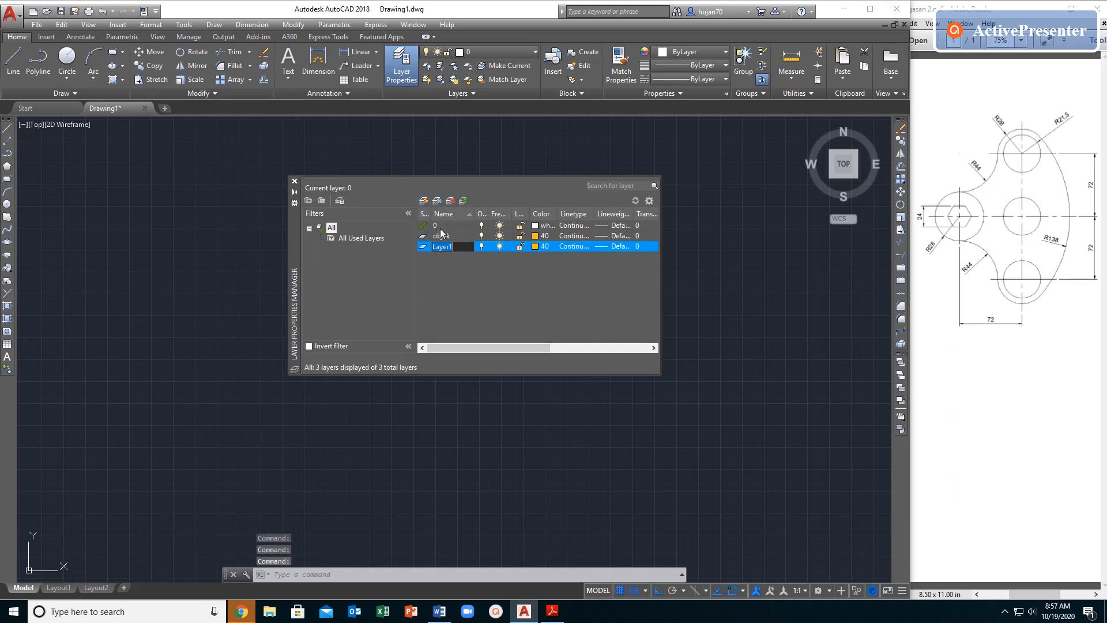
{"action": "type", "text": "c"}
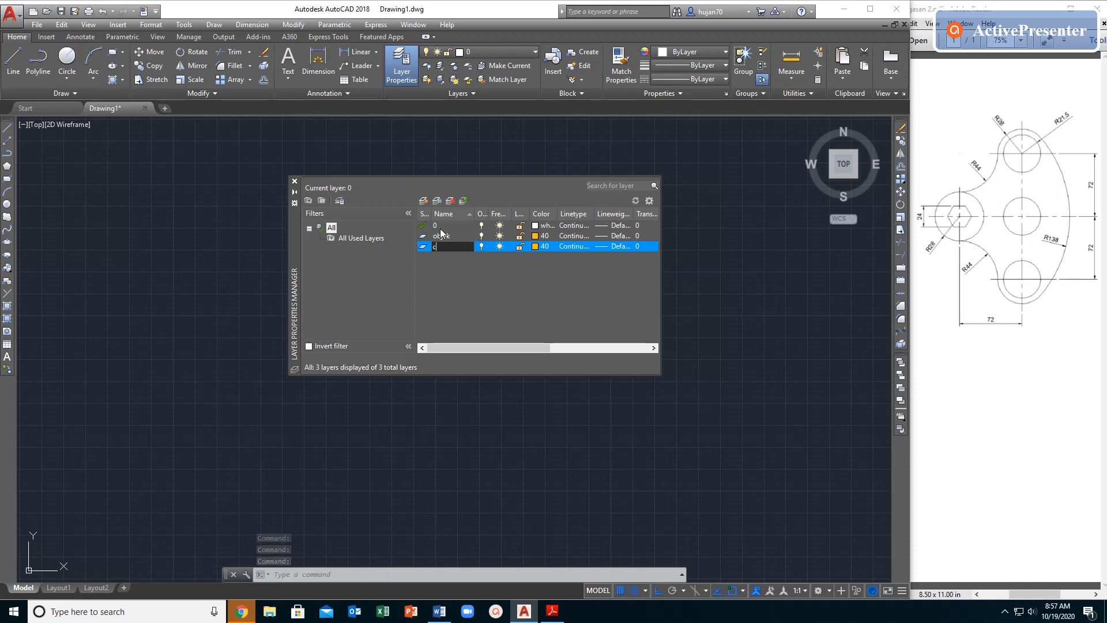
{"action": "type", "text": "enter"}
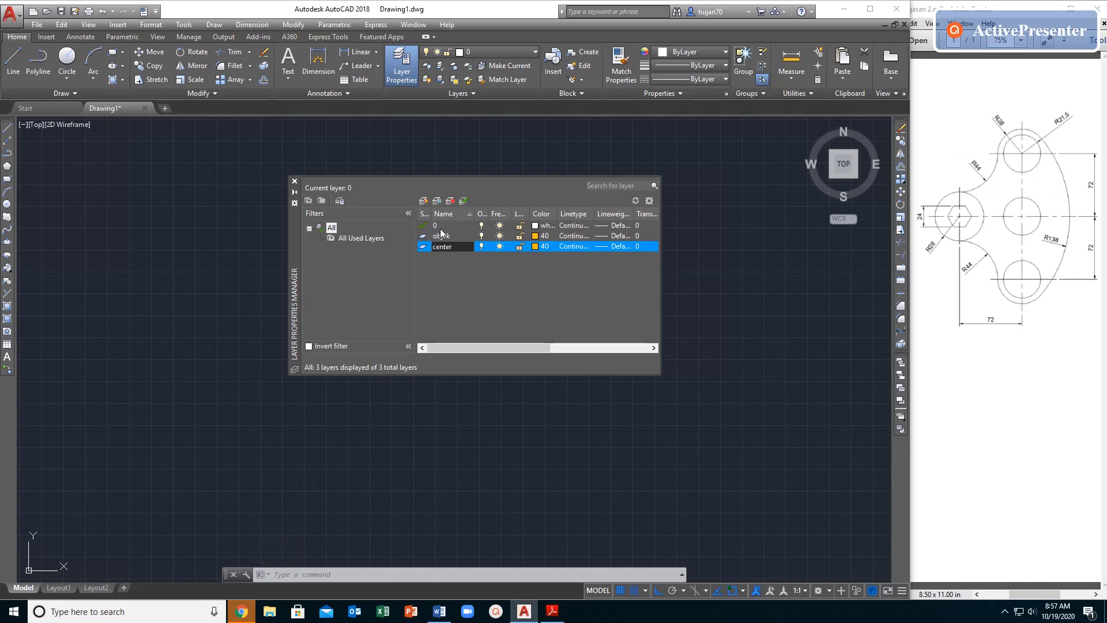
{"action": "left_click", "coordinate": [538, 247]}
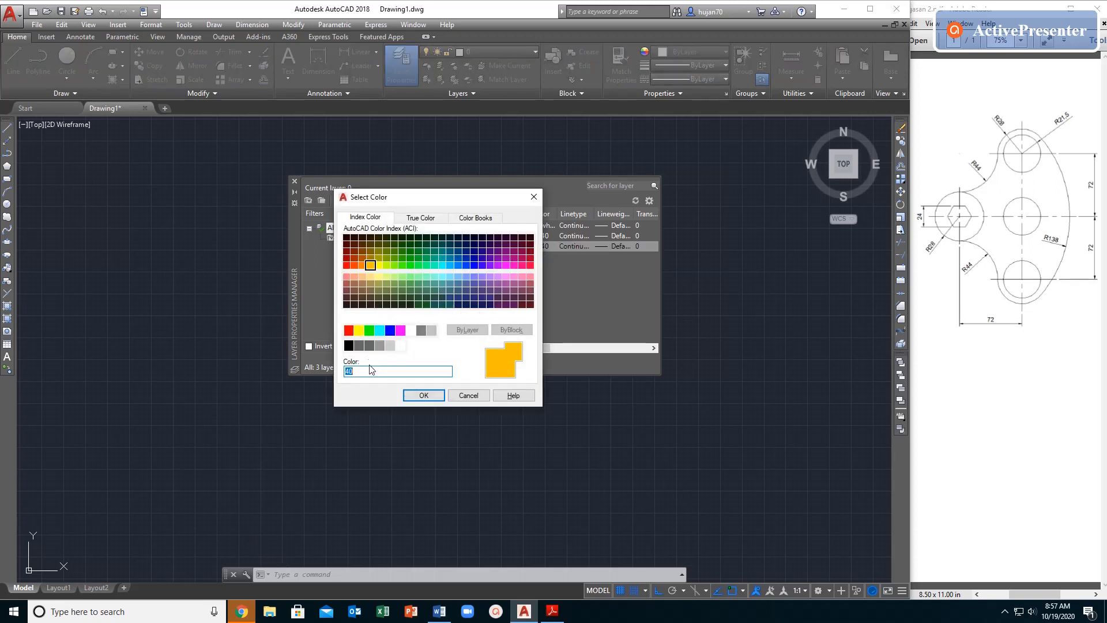
{"action": "left_click", "coordinate": [369, 345]}
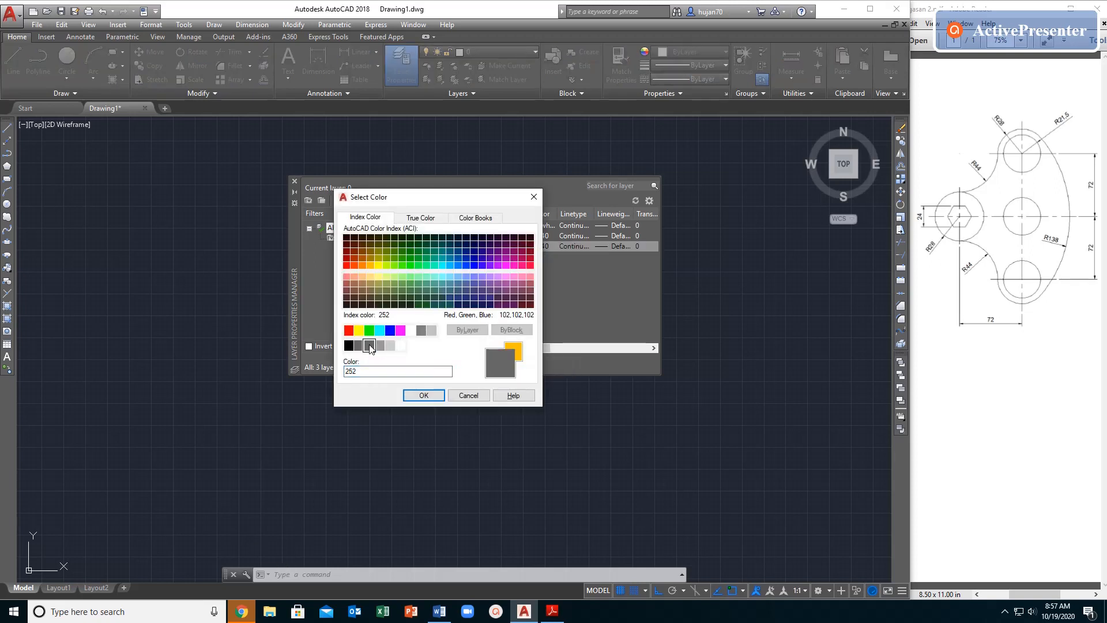
{"action": "left_click", "coordinate": [423, 395]}
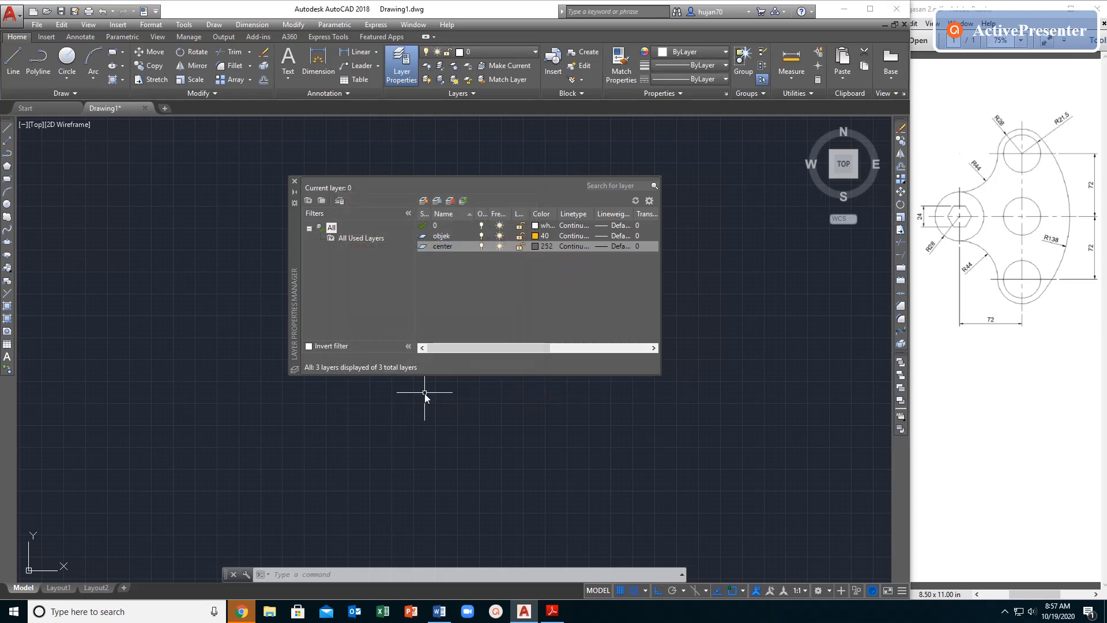
- Load the CENTER linetype from acad.lin and assign it to the center layer
{"action": "left_click", "coordinate": [570, 247]}
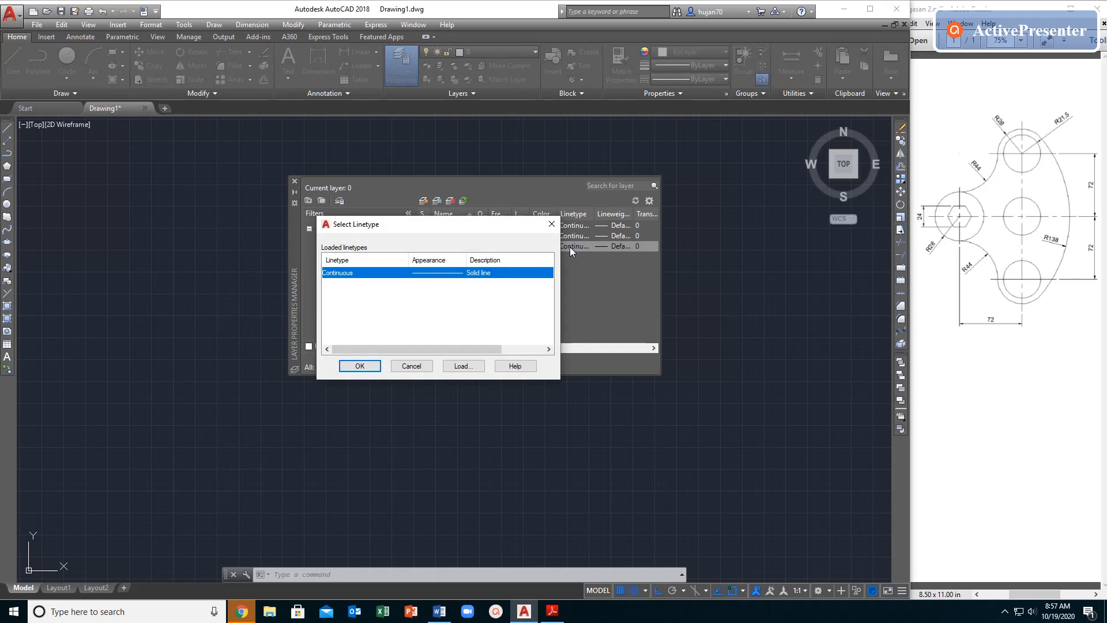
{"action": "left_click", "coordinate": [462, 367]}
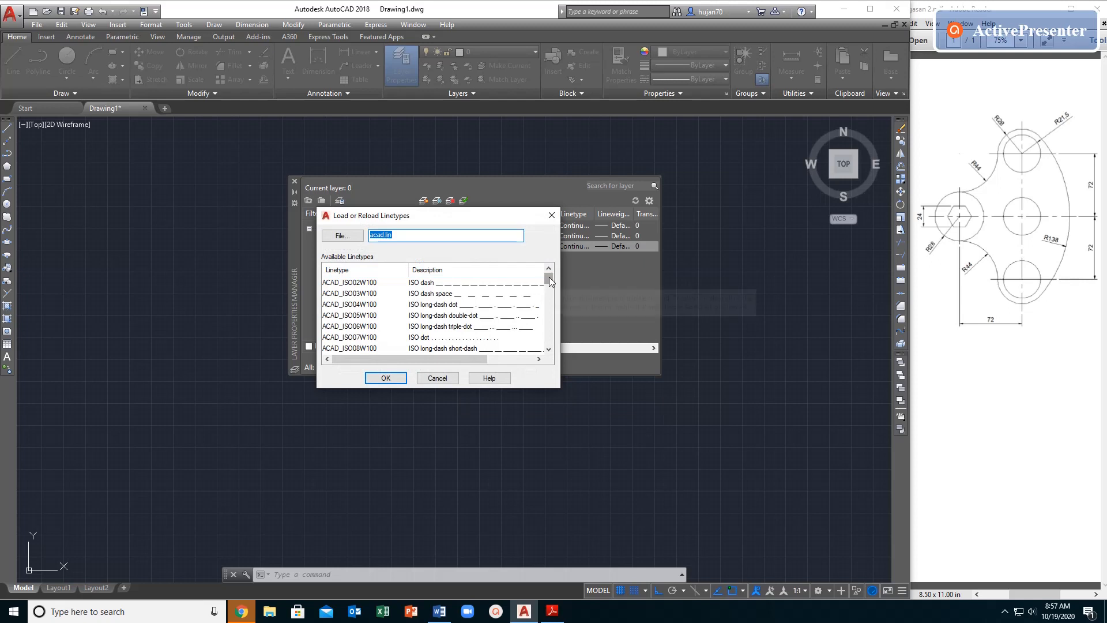
{"action": "left_click_drag", "start_coordinate": [549, 276], "coordinate": [549, 302]}
{"action": "left_click", "coordinate": [335, 326]}
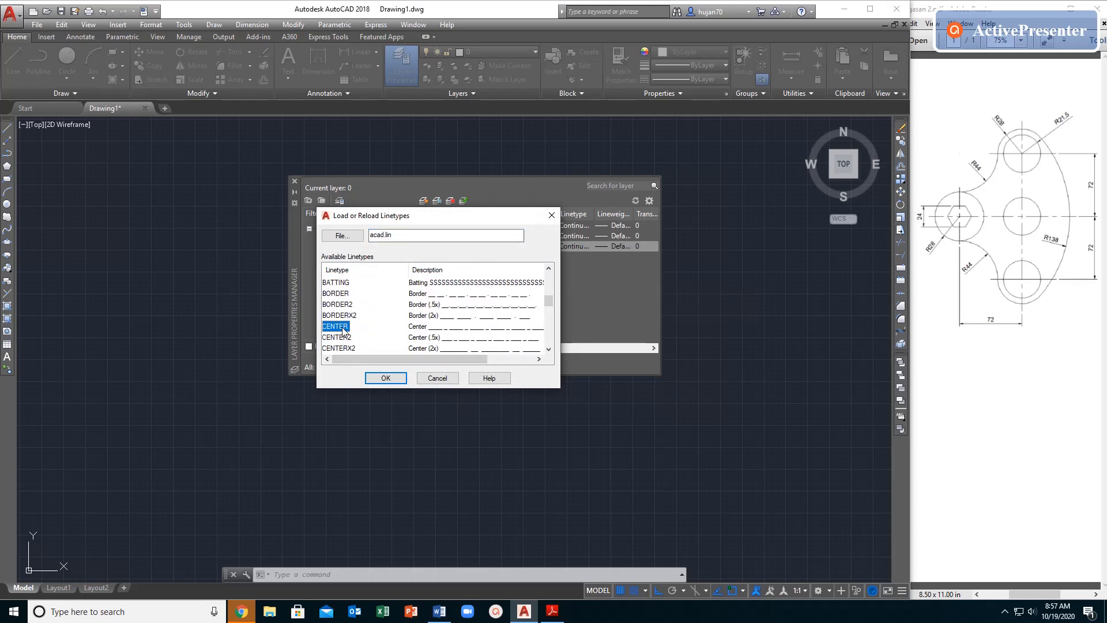
{"action": "left_click", "coordinate": [386, 379]}
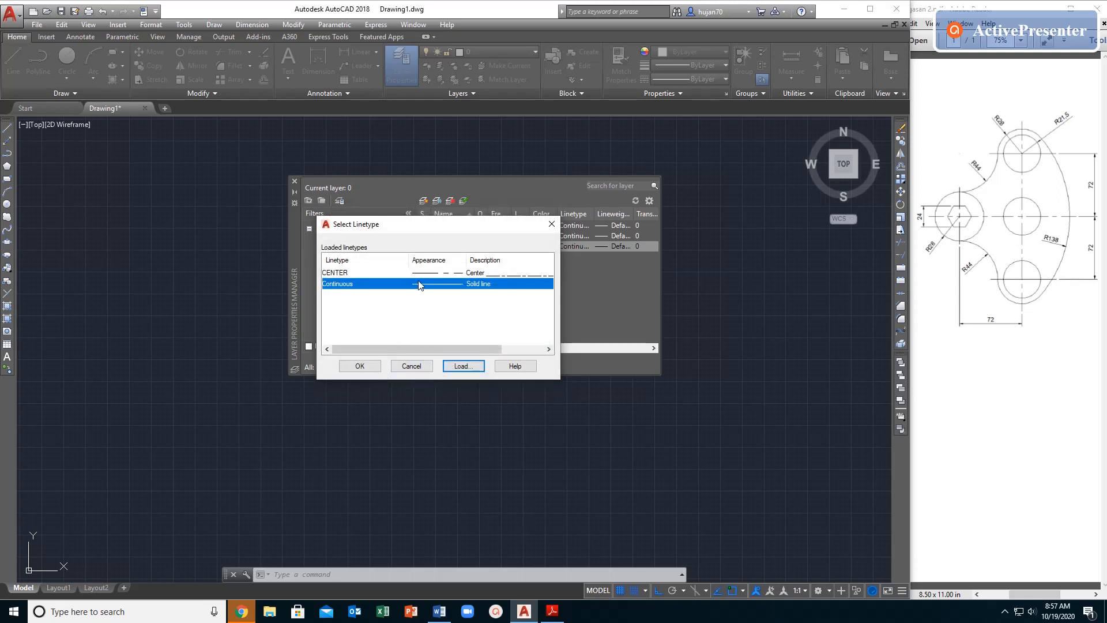
{"action": "left_click", "coordinate": [348, 273]}
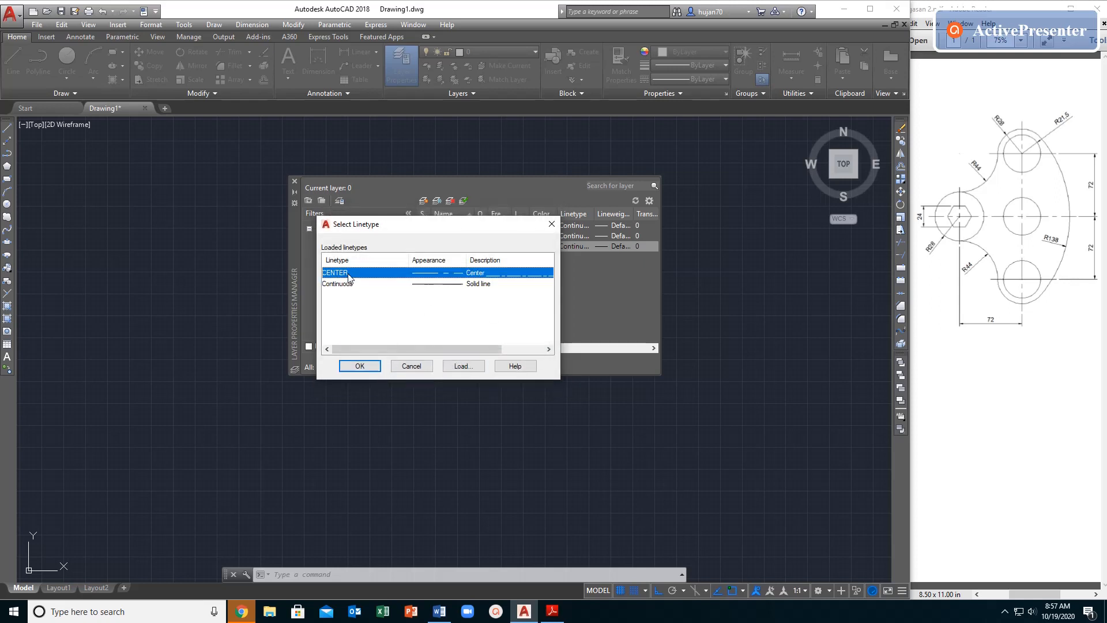
{"action": "left_click", "coordinate": [359, 366]}
- Create a layer named dim with colour white and the Continuous linetype, and close the layer manager
{"action": "left_click", "coordinate": [423, 201]}
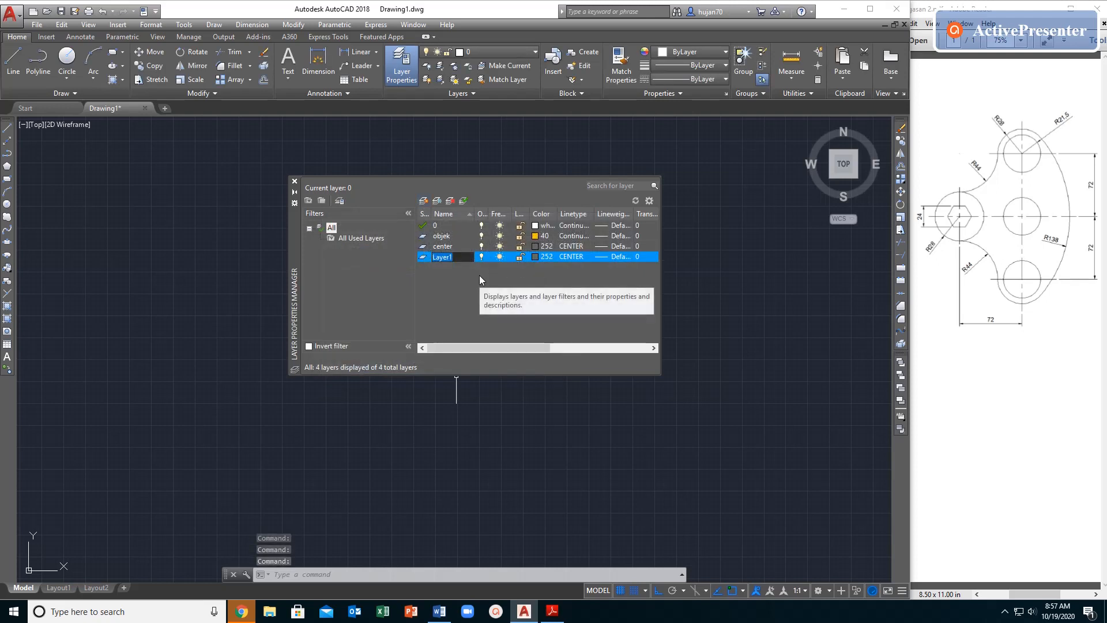
{"action": "type", "text": "do"}
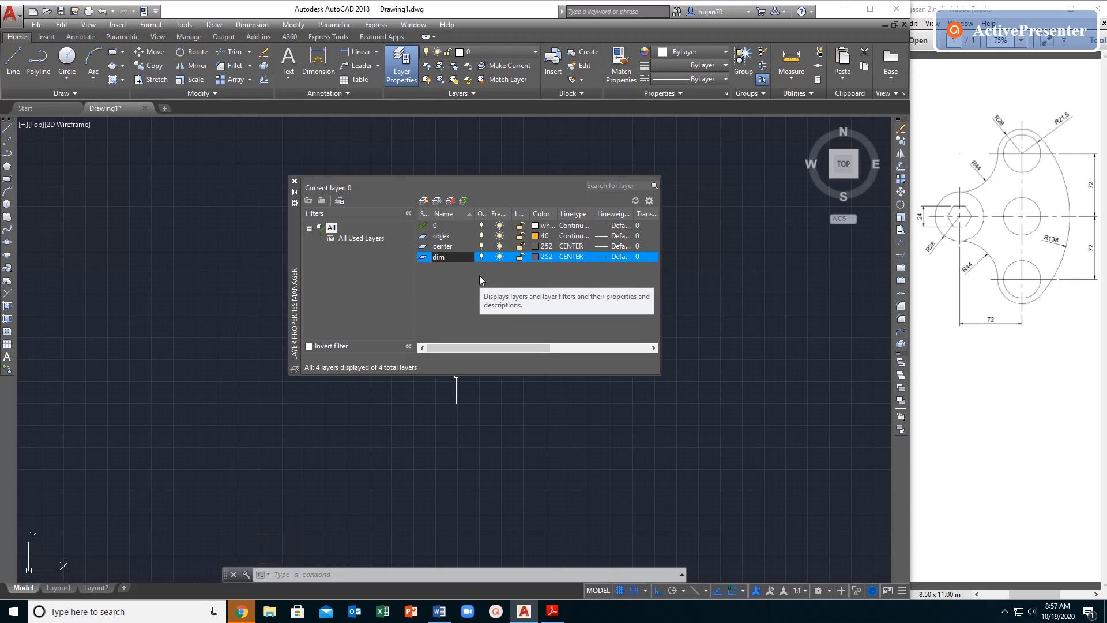
{"action": "left_click", "coordinate": [542, 257]}
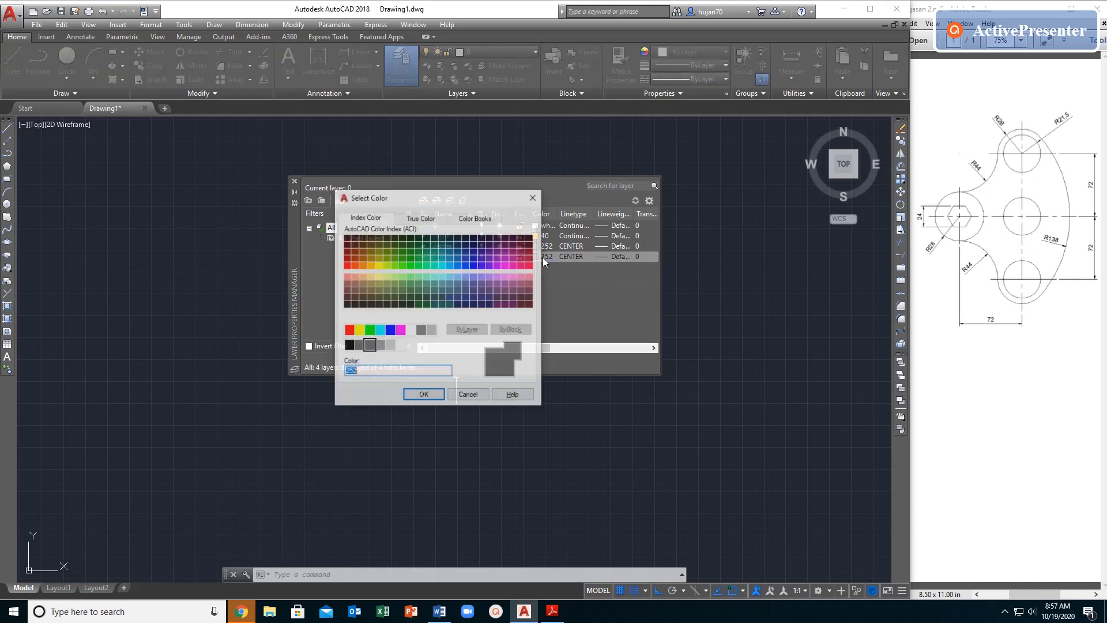
{"action": "left_click", "coordinate": [411, 331]}
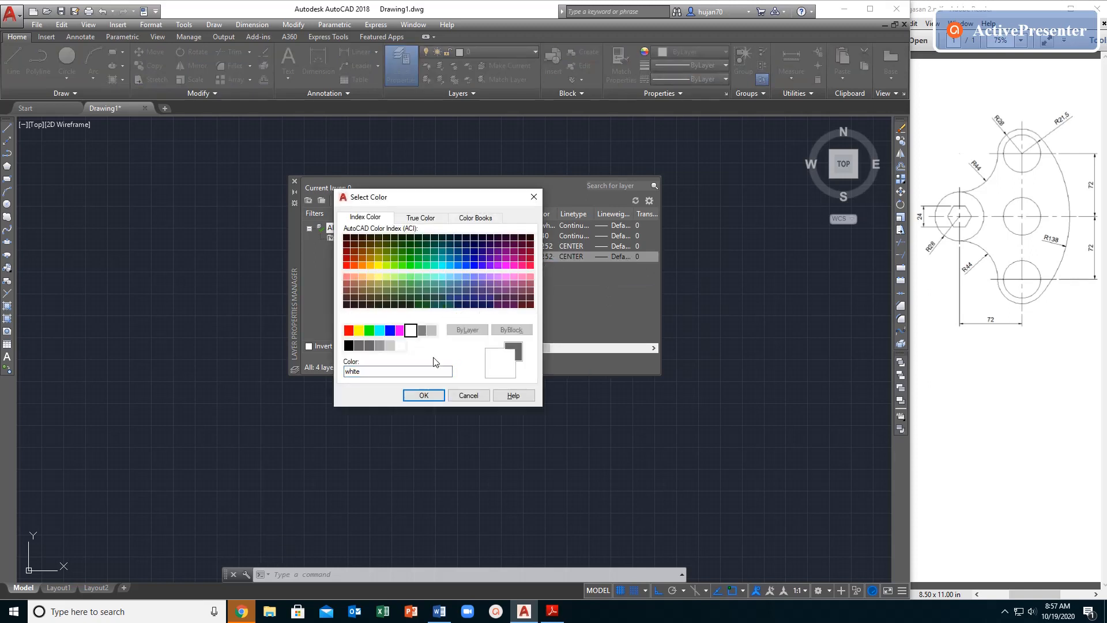
{"action": "left_click", "coordinate": [422, 395]}
{"action": "left_click", "coordinate": [570, 256]}
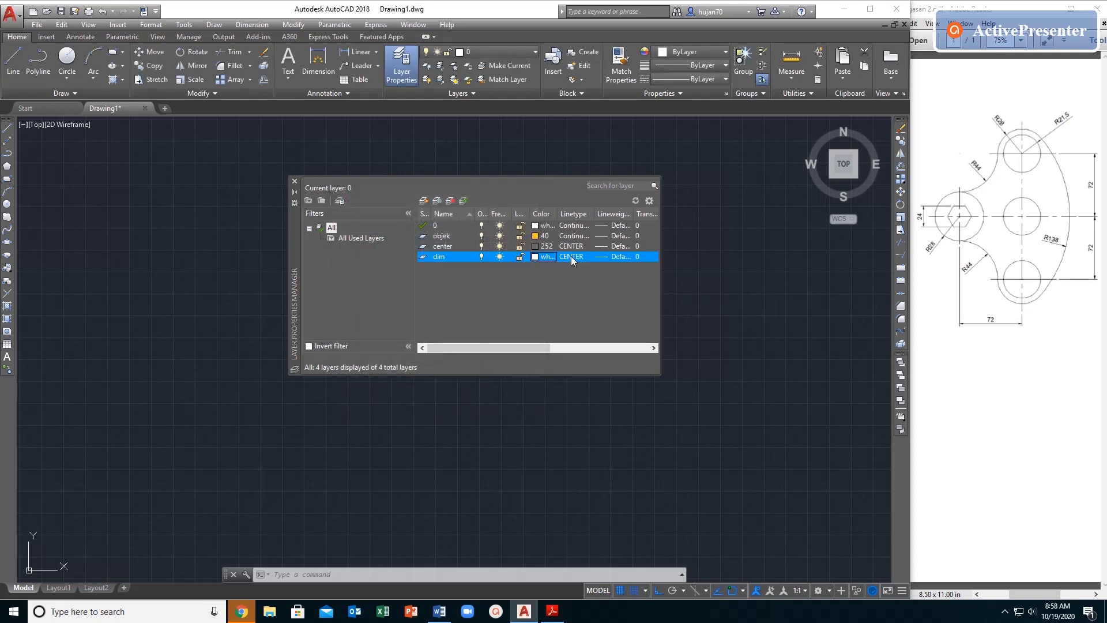
{"action": "left_click", "coordinate": [357, 284]}
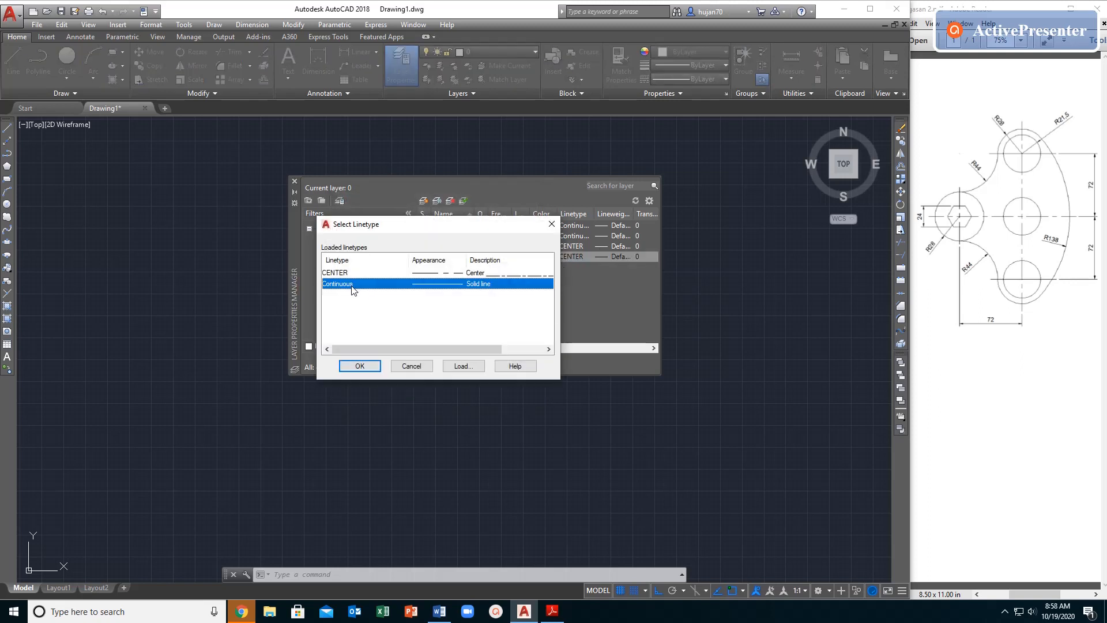
{"action": "left_click", "coordinate": [360, 365]}
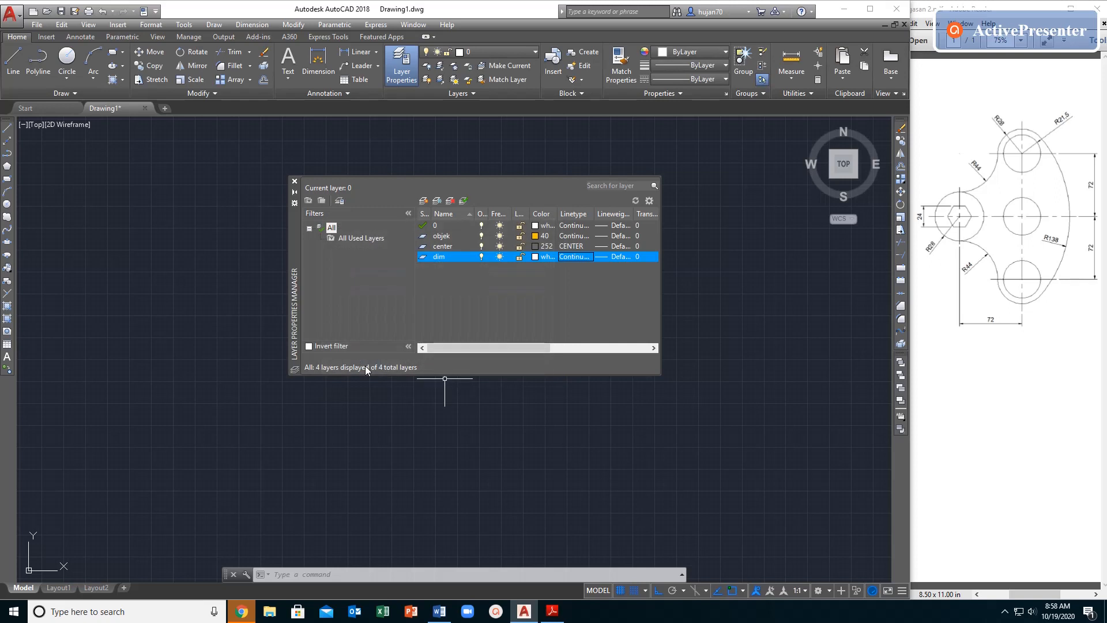
{"action": "left_click", "coordinate": [294, 181]}
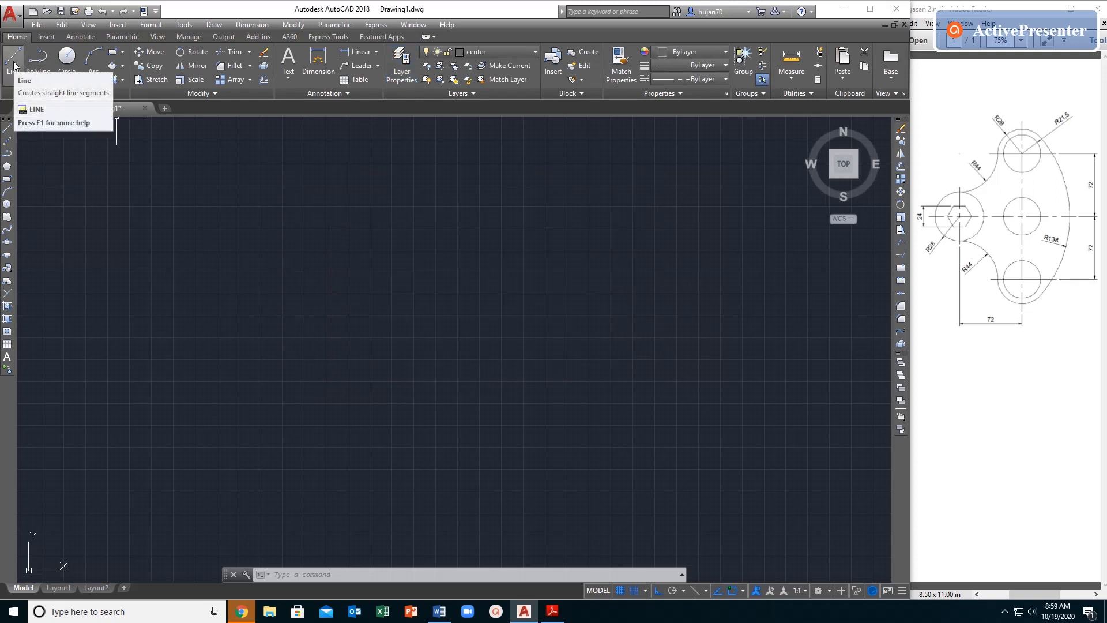
- Draw a long horizontal centre line across the middle of the drawing area on the center layer
{"action": "left_click", "coordinate": [14, 65]}
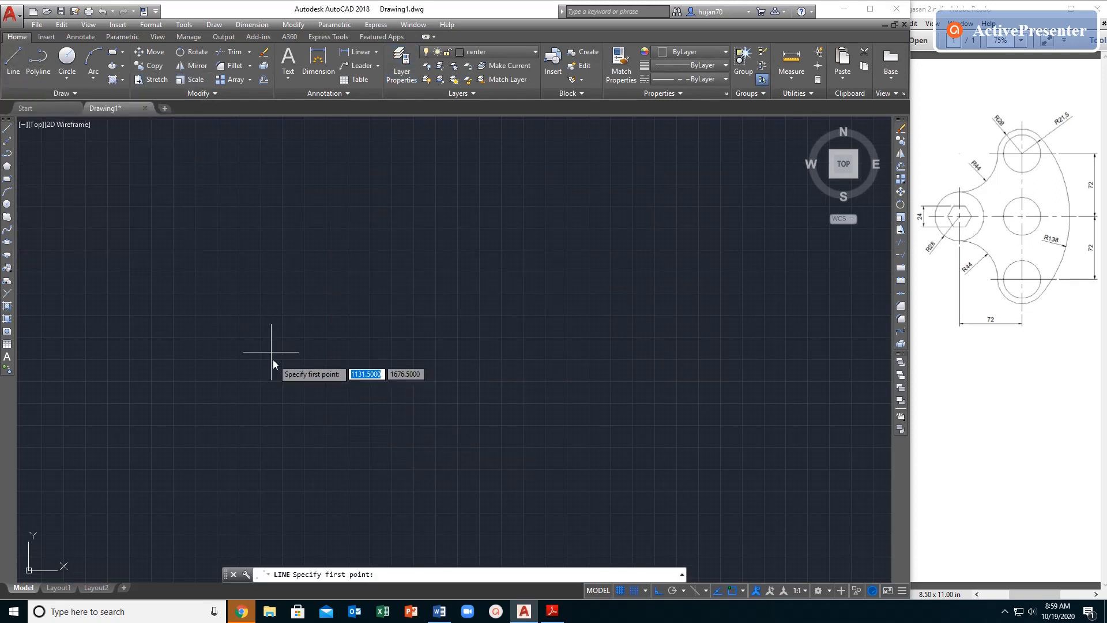
{"action": "left_click", "coordinate": [228, 319]}
{"action": "left_click", "coordinate": [681, 341]}
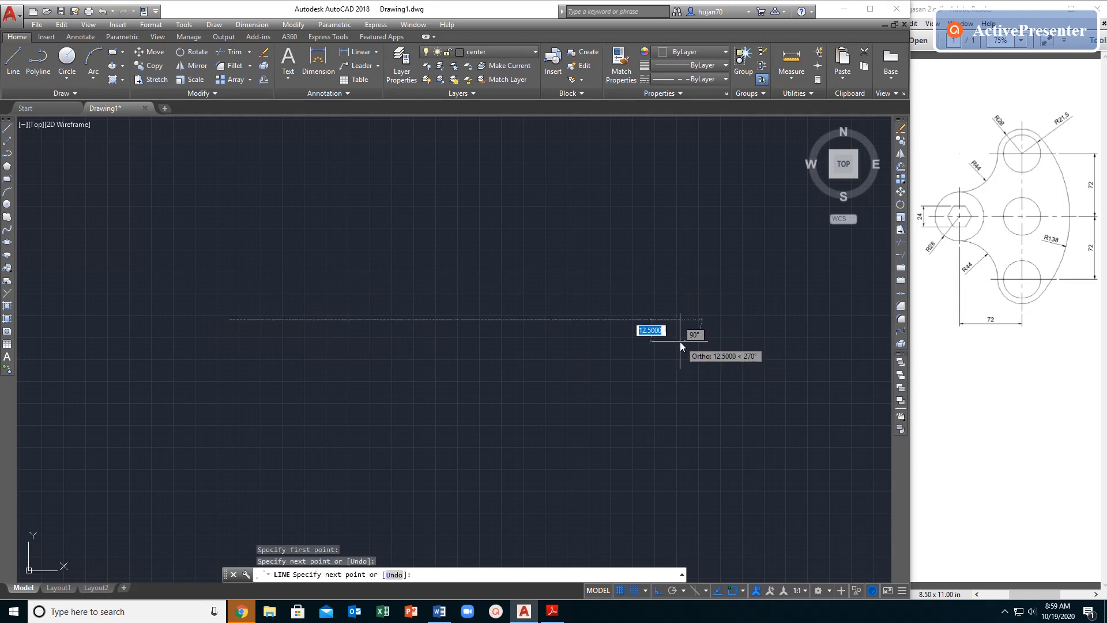
{"action": "key", "text": "Return"}
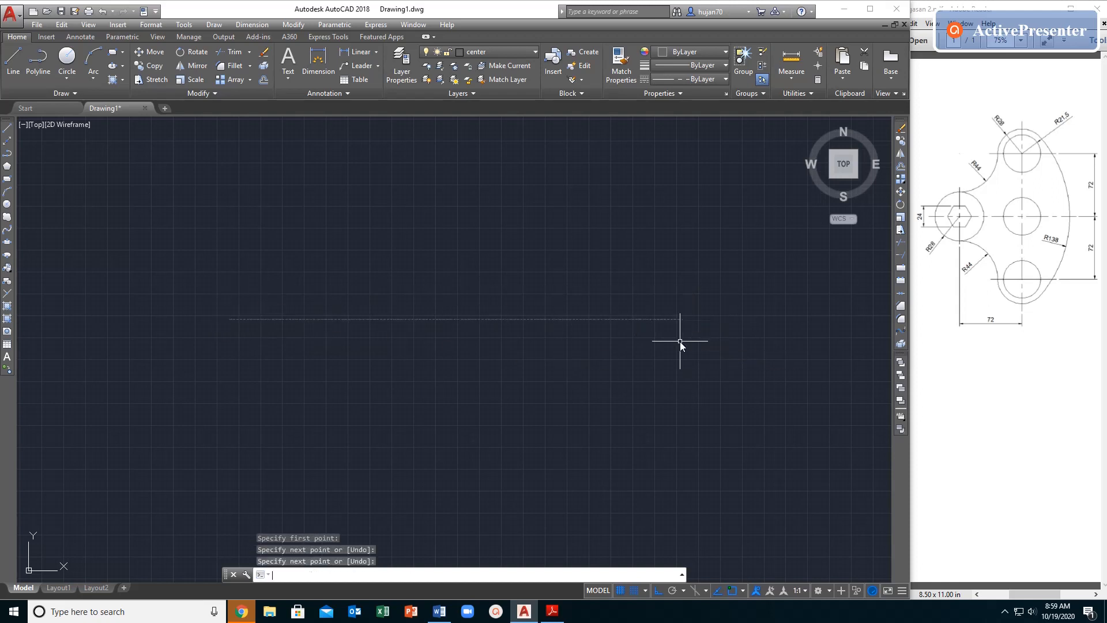
- Draw a vertical centre line 200 units long, running downward across the horizontal centre line
{"action": "left_click", "coordinate": [12, 60]}
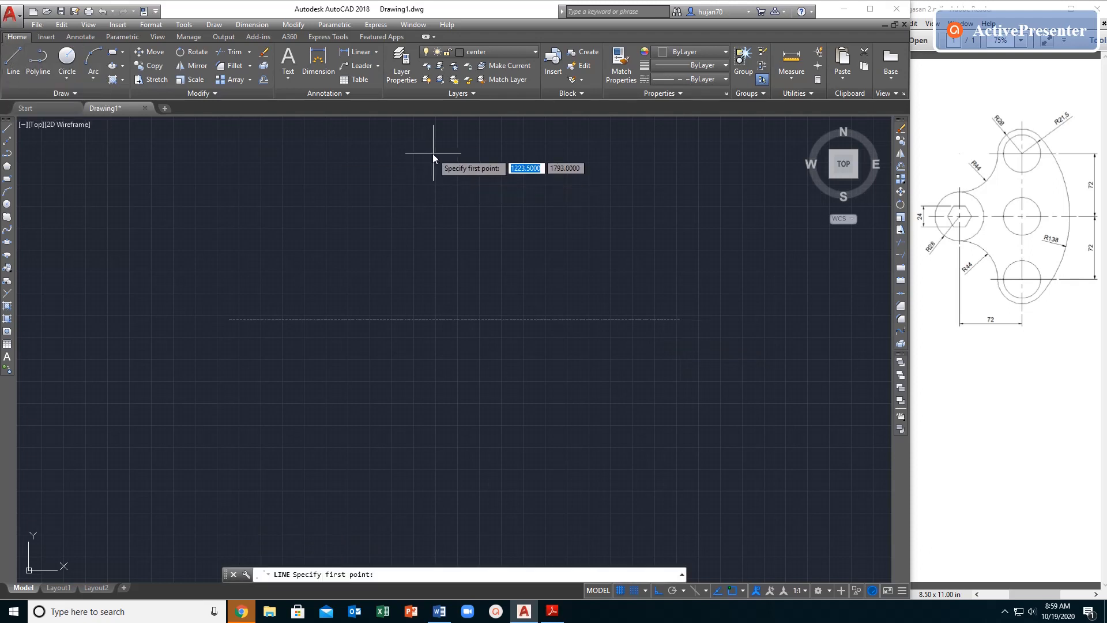
{"action": "left_click", "coordinate": [433, 153]}
{"action": "type", "text": "200"}
{"action": "key", "text": "Return"}
{"action": "key", "text": "Return"}
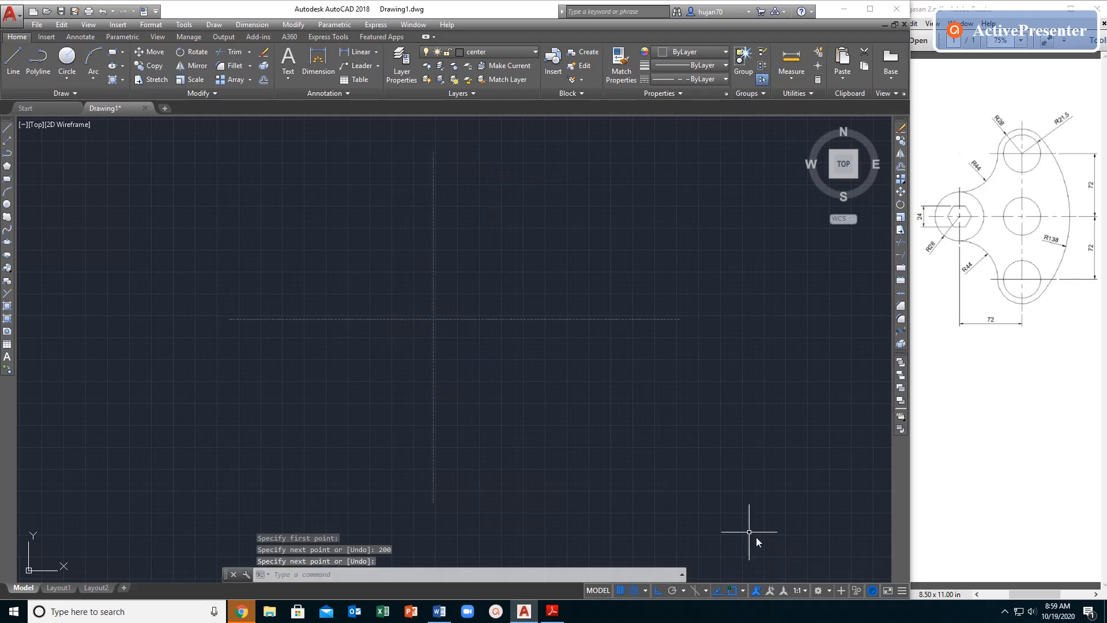
- Set the linetype scale of both centre lines to 5 in their properties
{"action": "left_click", "coordinate": [432, 267]}
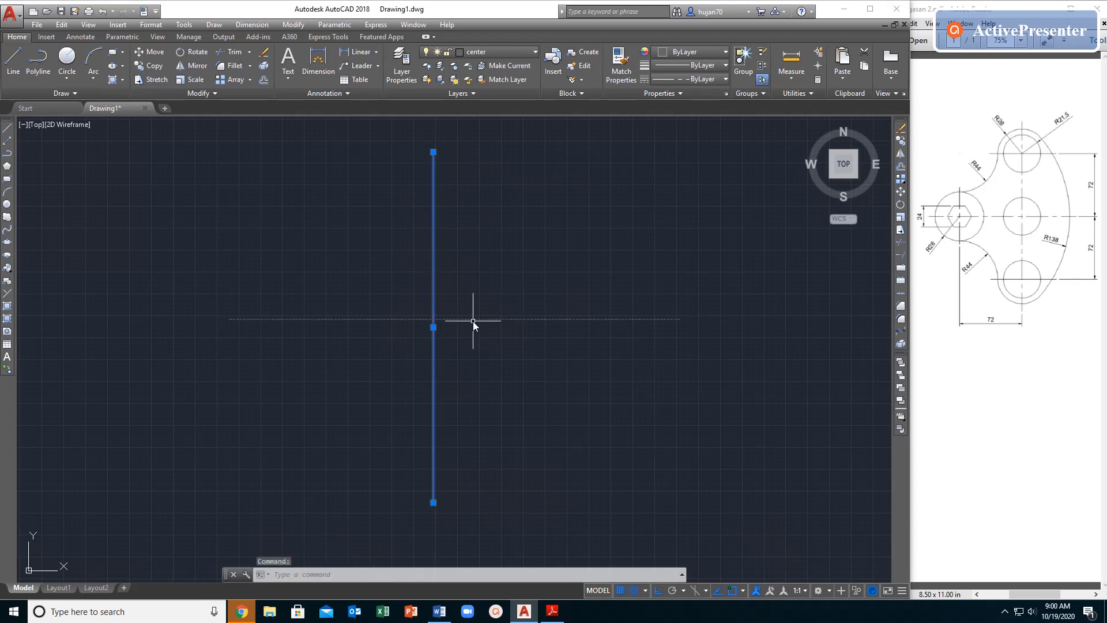
{"action": "left_click", "coordinate": [472, 320]}
{"action": "right_click", "coordinate": [473, 321]}
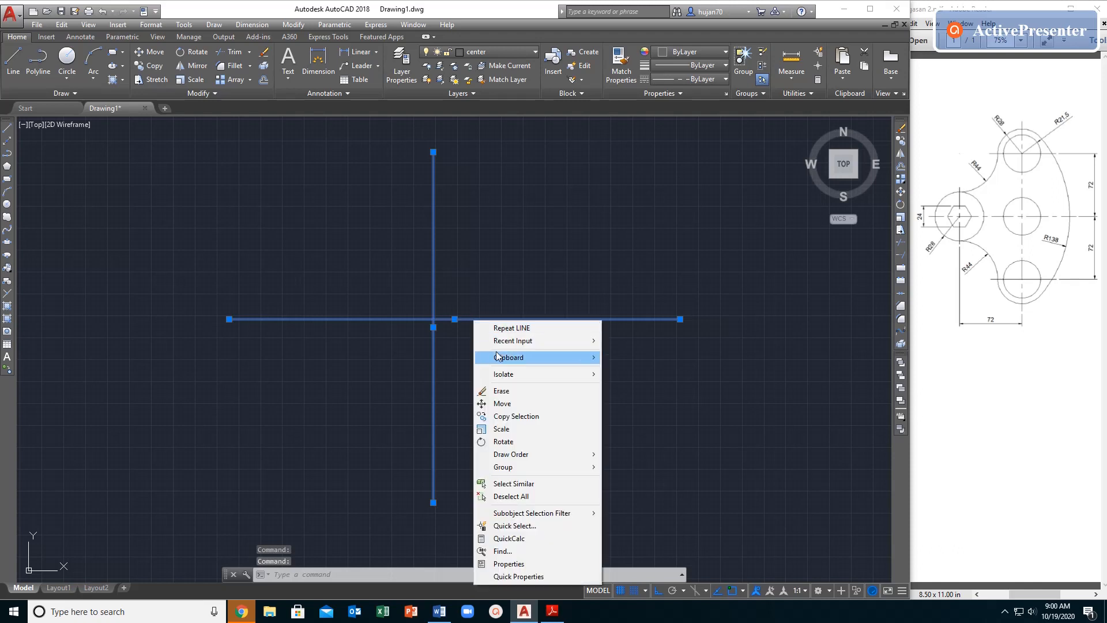
{"action": "left_click", "coordinate": [530, 564]}
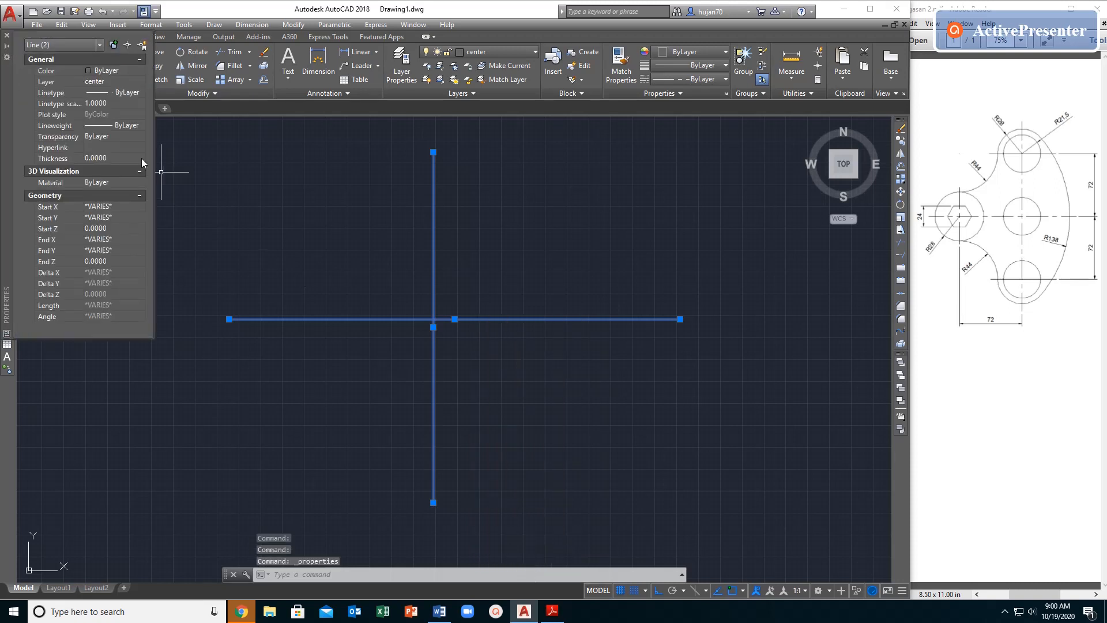
{"action": "left_click", "coordinate": [99, 104]}
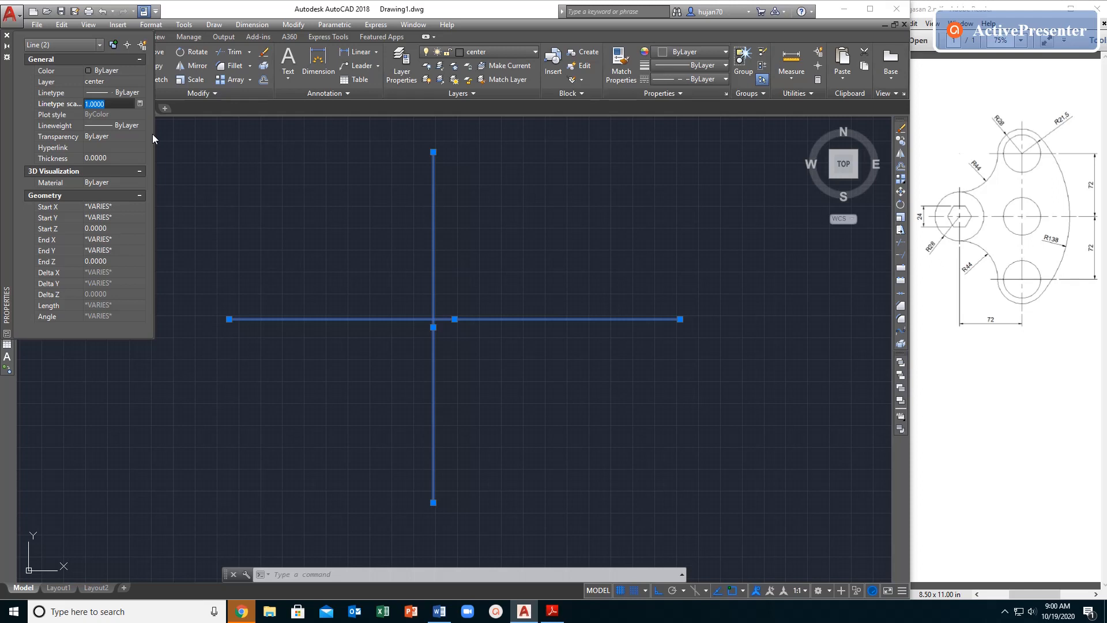
{"action": "type", "text": "5"}
{"action": "key", "text": "Return"}
{"action": "key", "text": "Escape"}
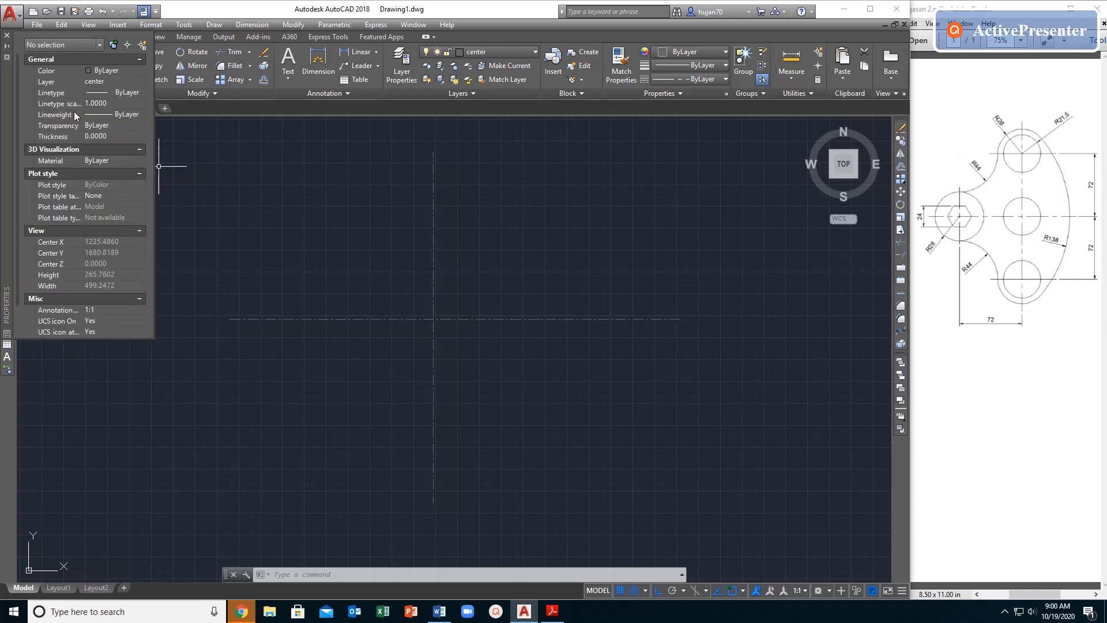
{"action": "left_click", "coordinate": [7, 37]}
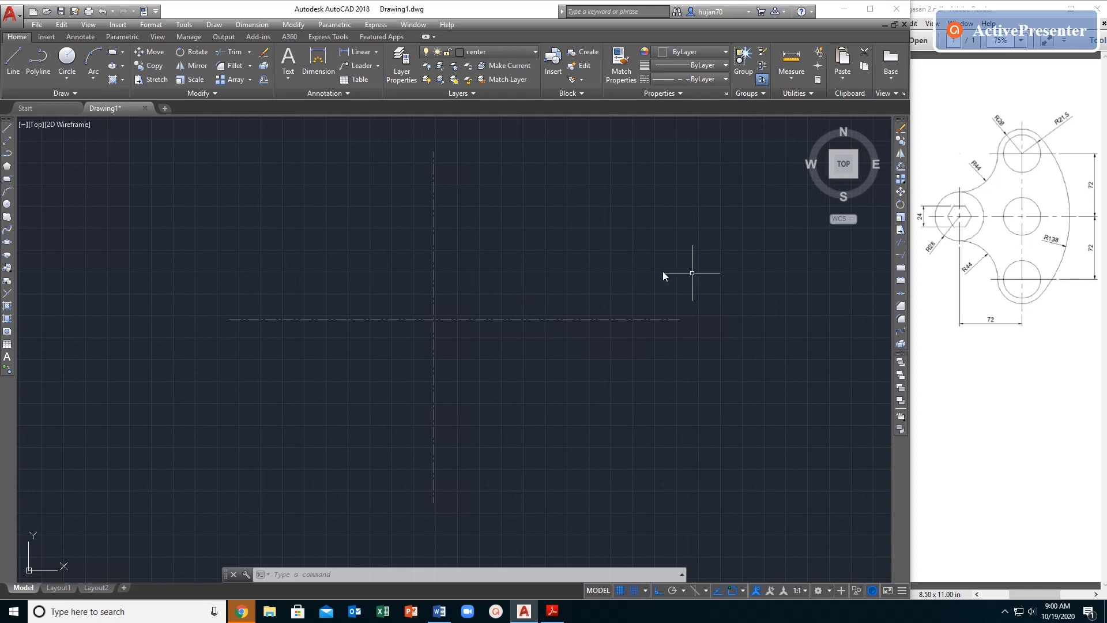
- Offset the horizontal centre line by 72 both above and below
{"action": "left_click", "coordinate": [264, 81]}
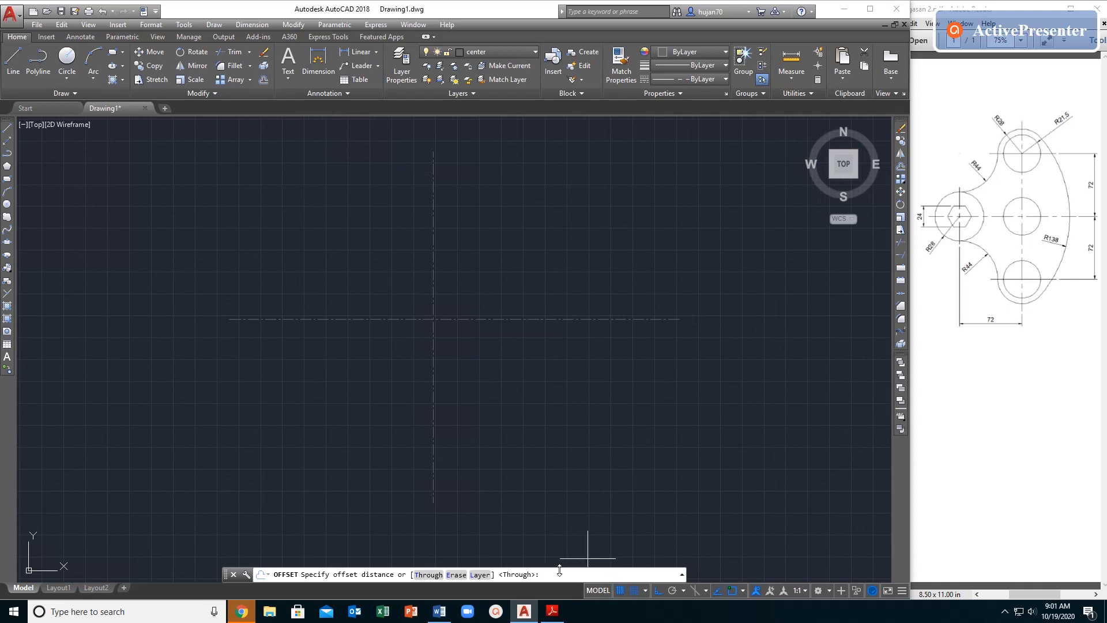
{"action": "type", "text": "72"}
{"action": "key", "text": "Return"}
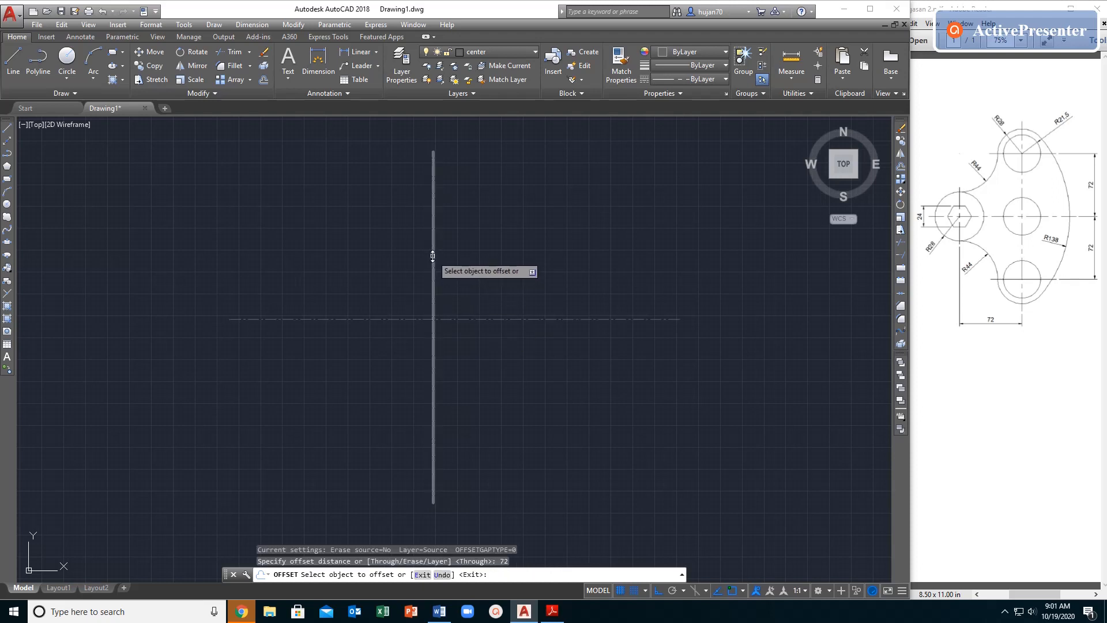
{"action": "left_click", "coordinate": [471, 319]}
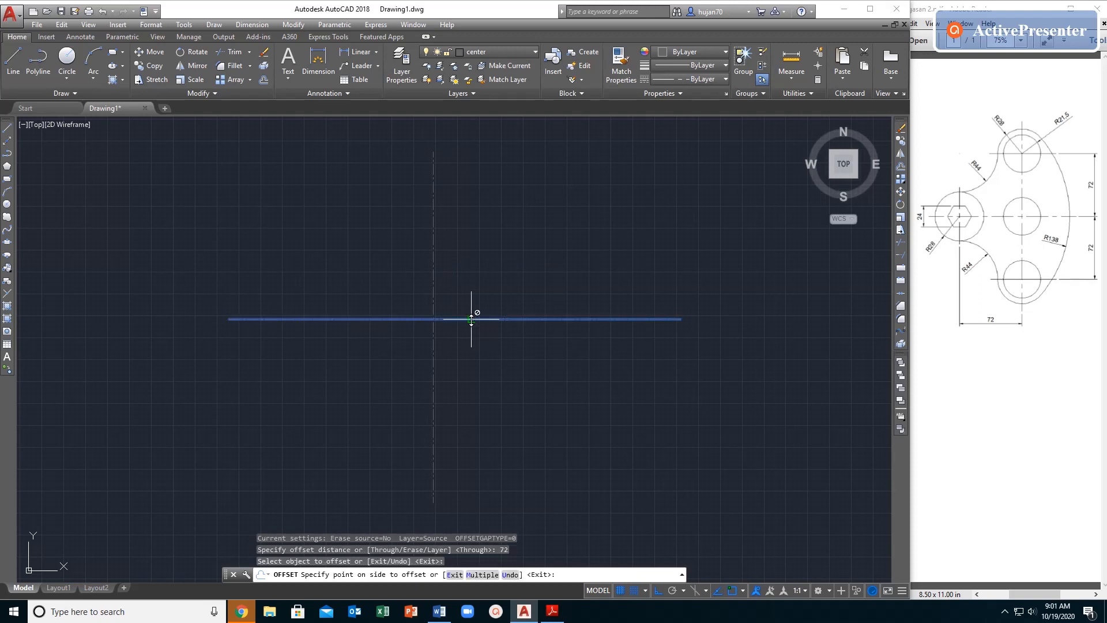
{"action": "left_click", "coordinate": [481, 257]}
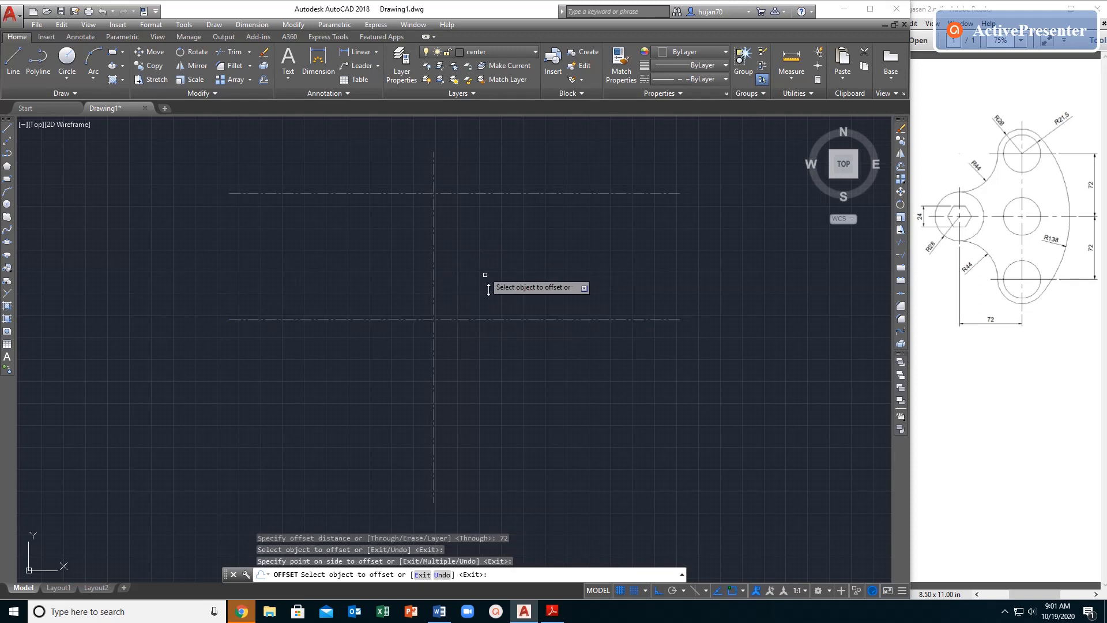
{"action": "left_click", "coordinate": [504, 319]}
{"action": "left_click", "coordinate": [521, 446]}
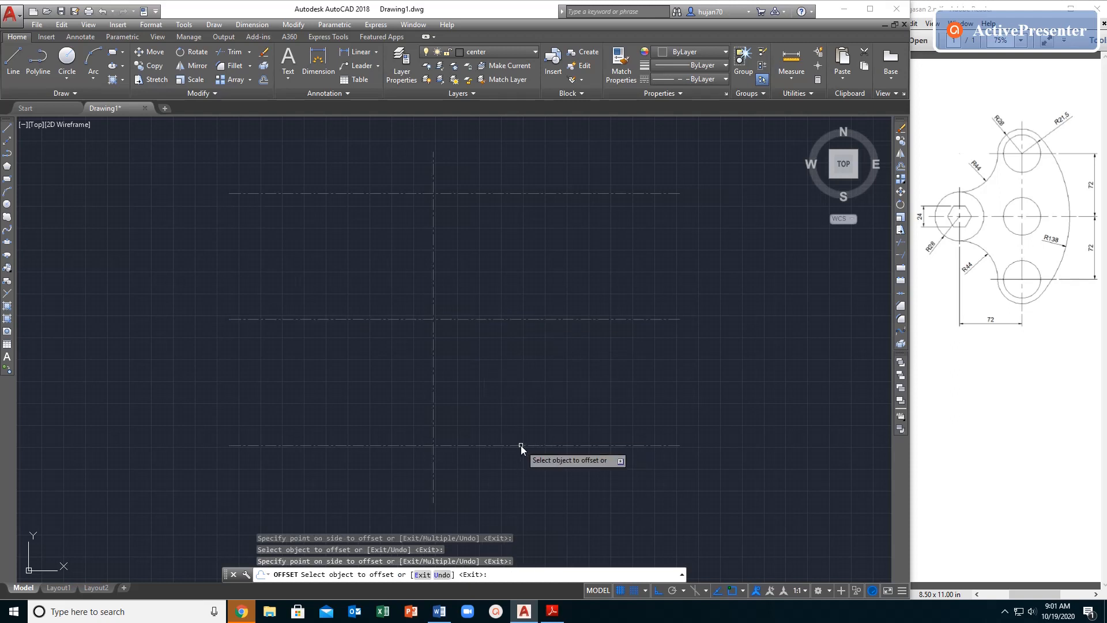
- Offset the vertical centre line by the same 72 distance to its left and finish the Offset command
{"action": "left_click", "coordinate": [433, 345]}
{"action": "left_click", "coordinate": [345, 370]}
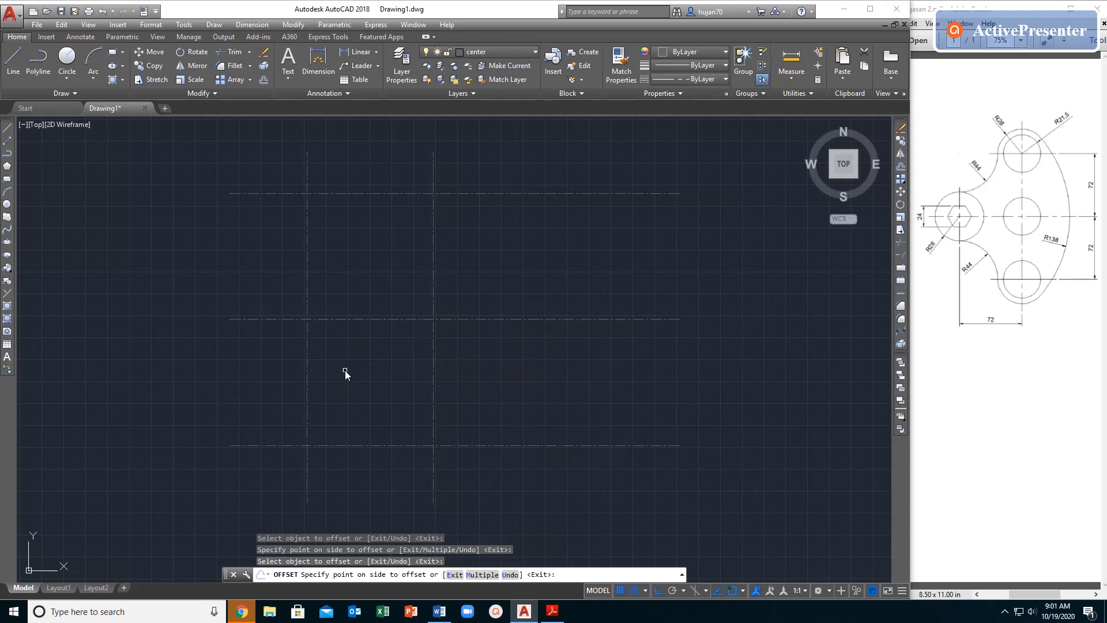
{"action": "key", "text": "Return"}
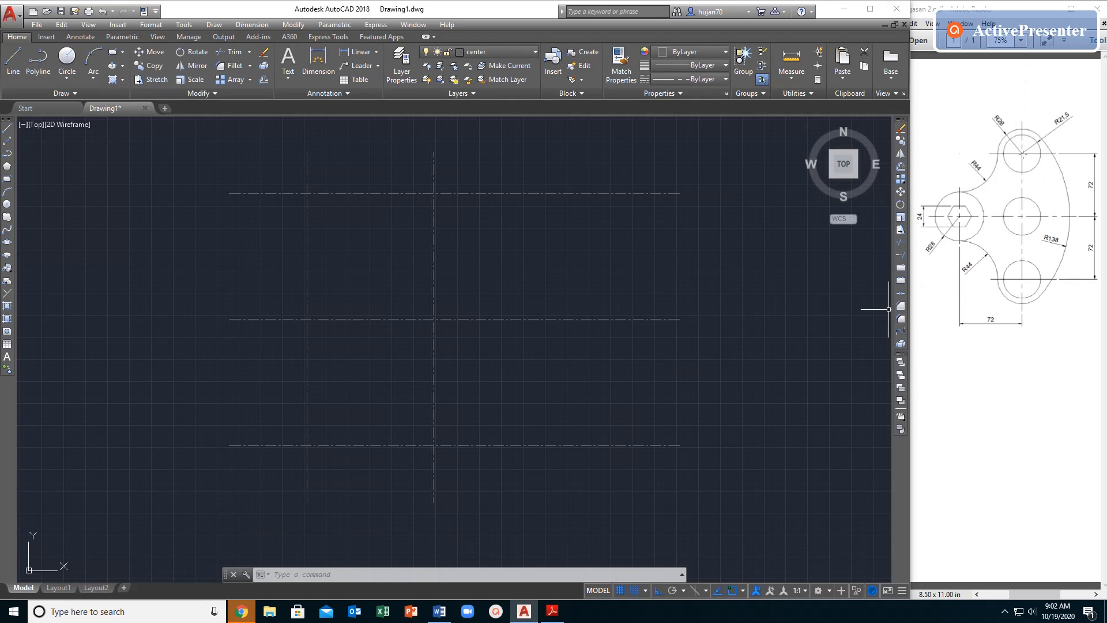
- Make objek the current layer and draw a circle of radius 21.5 at the upper intersection of the right vertical centre line
{"action": "left_click", "coordinate": [515, 53]}
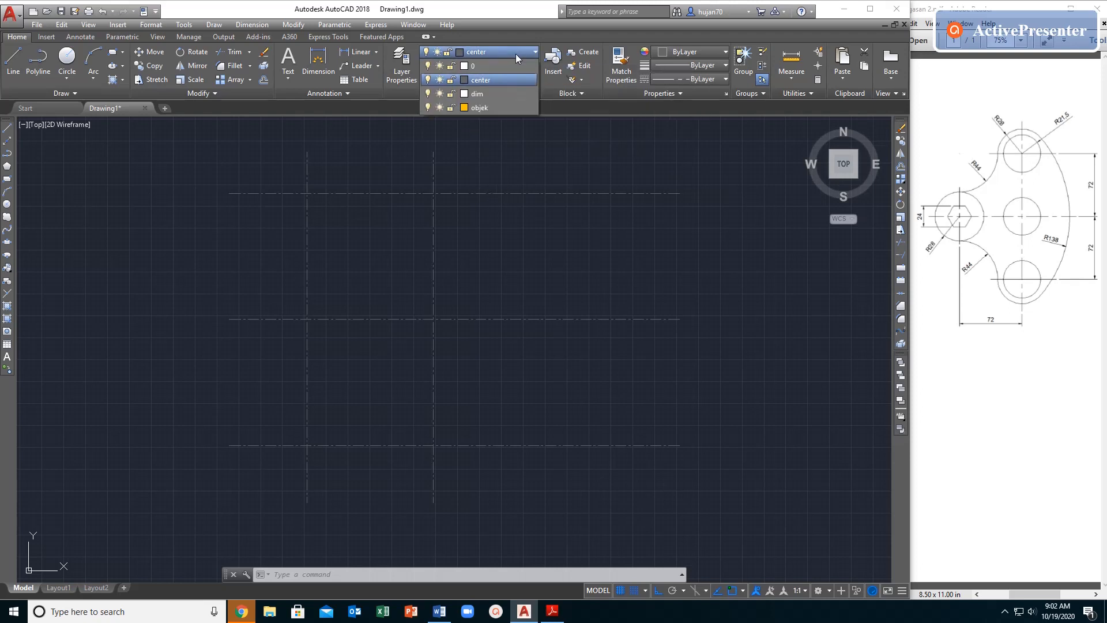
{"action": "left_click", "coordinate": [486, 107]}
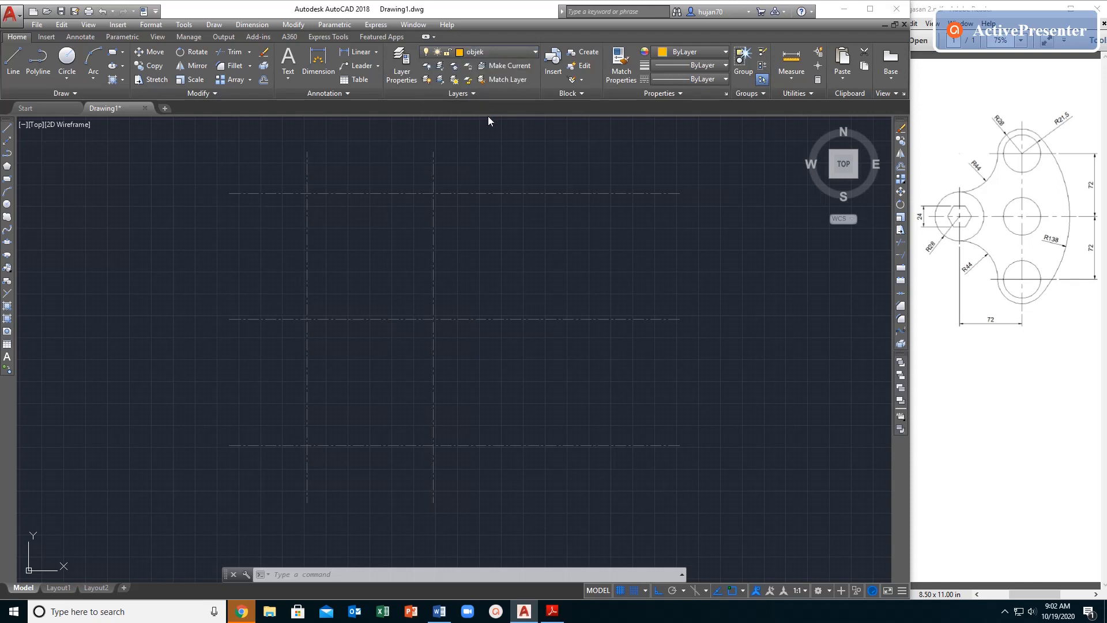
{"action": "left_click", "coordinate": [67, 77]}
{"action": "left_click", "coordinate": [91, 97]}
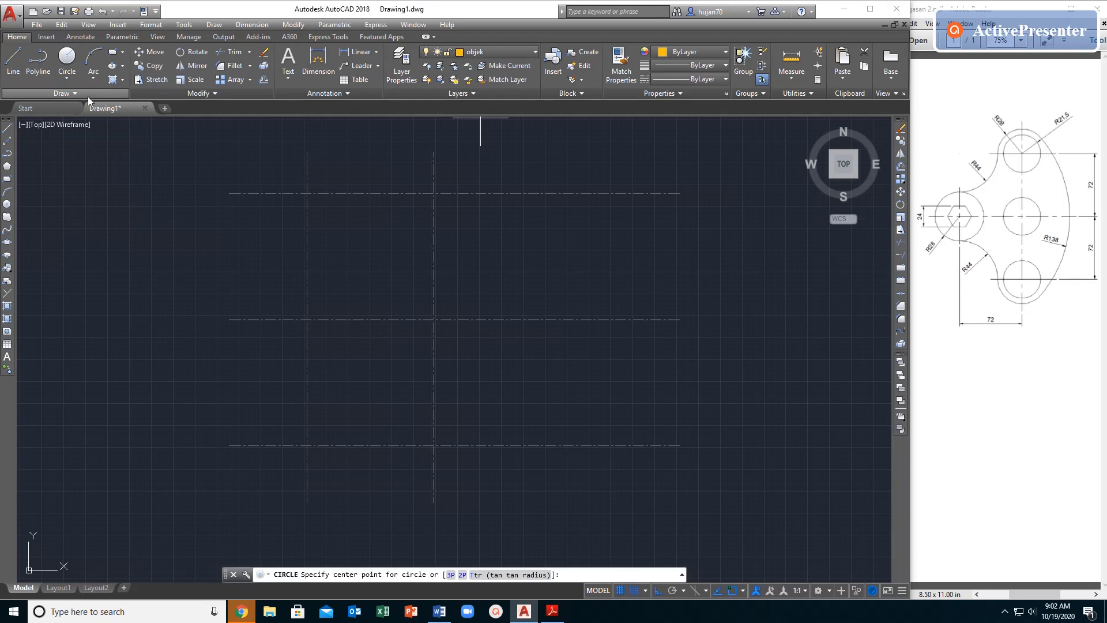
{"action": "left_click", "coordinate": [433, 193]}
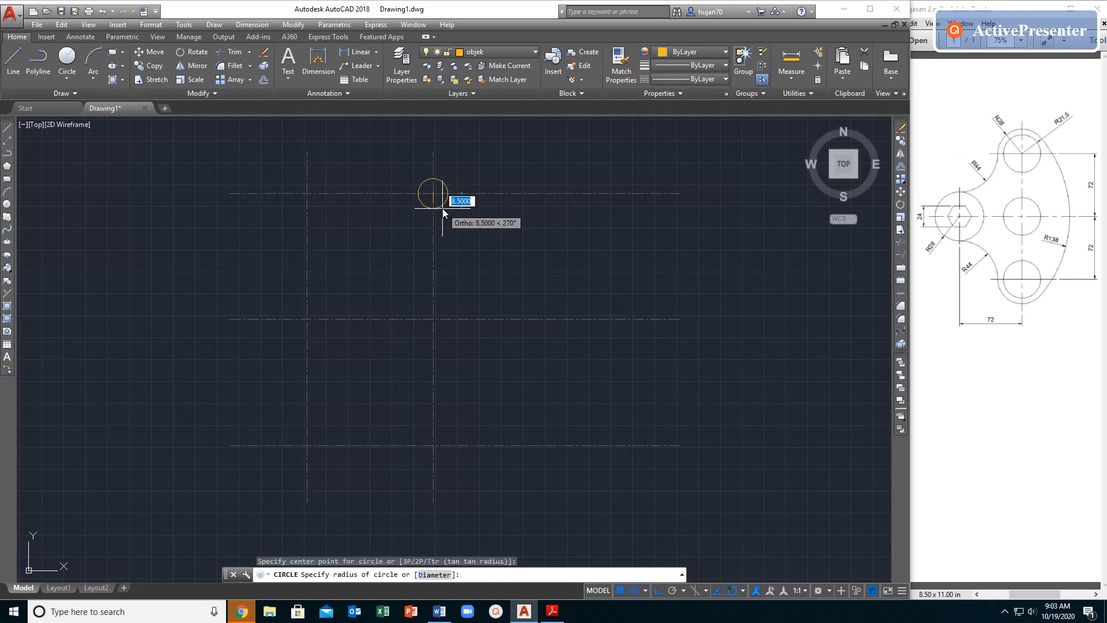
{"action": "type", "text": "2"}
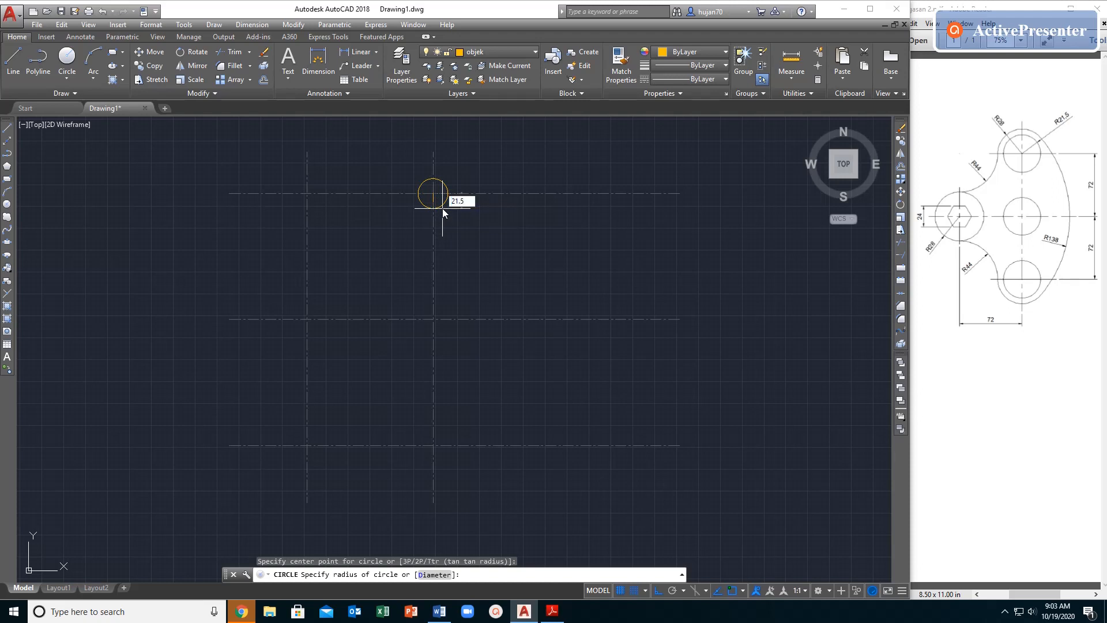
{"action": "type", "text": "1.5"}
{"action": "key", "text": "Return"}
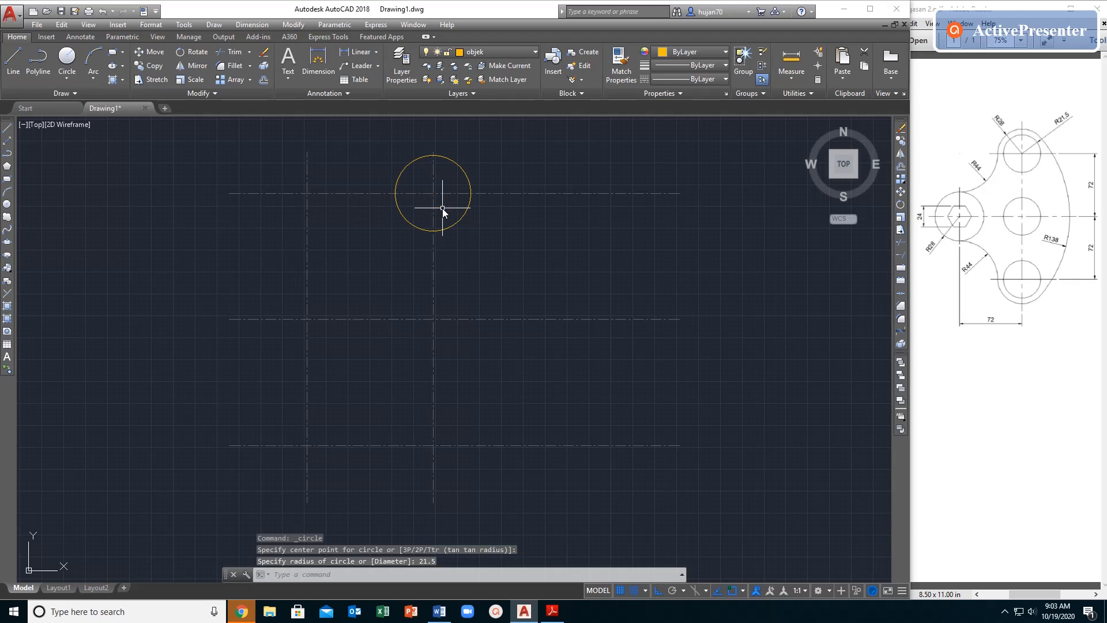
- Copy the radius 21.5 circle from its centre to the middle and lower intersections of the right vertical centre line
{"action": "scroll", "coordinate": [501, 224], "scroll_direction": "down", "scroll_amount": 2}
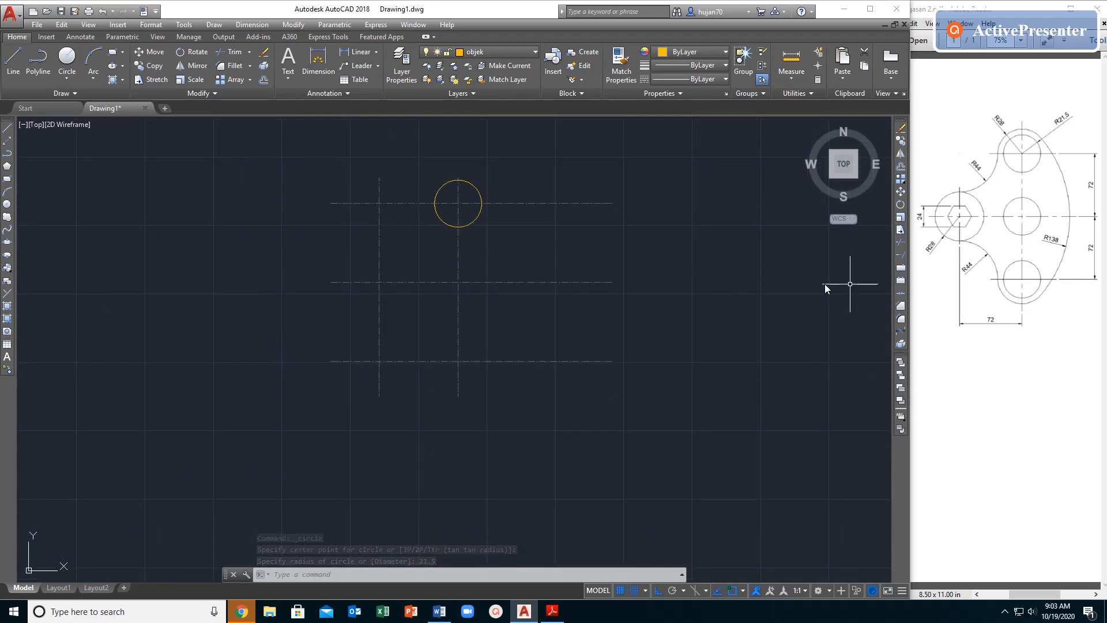
{"action": "left_click", "coordinate": [901, 141]}
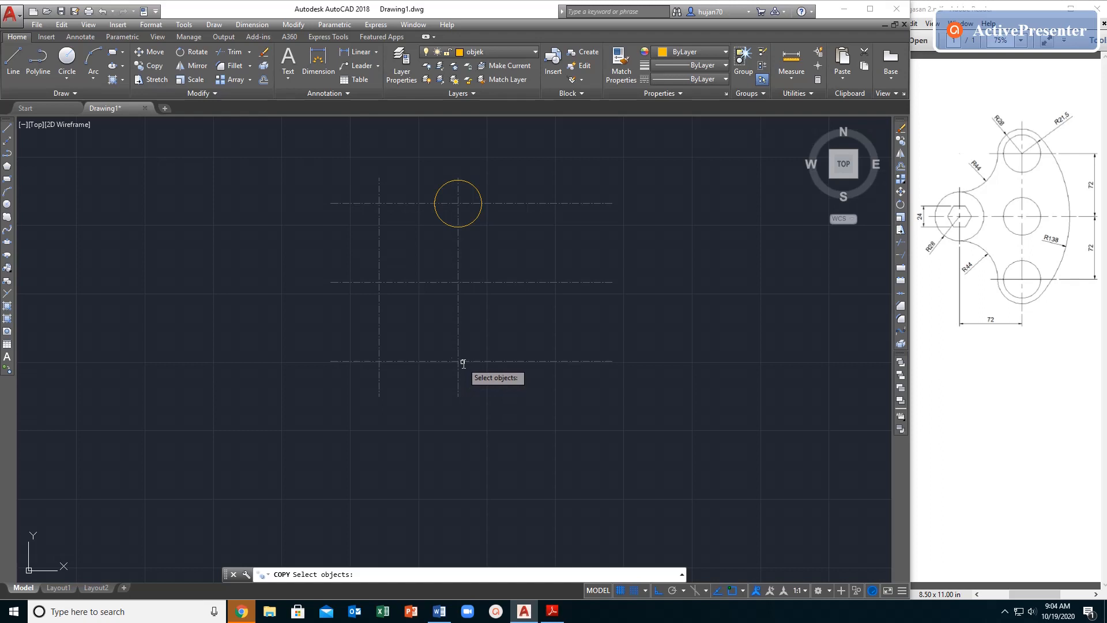
{"action": "left_click", "coordinate": [151, 65]}
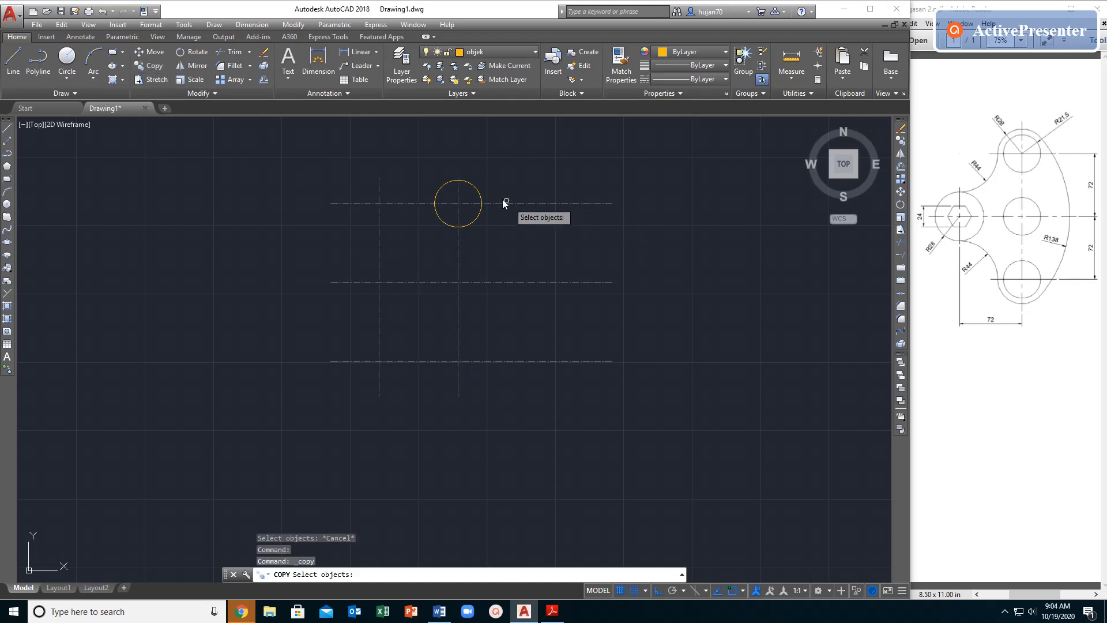
{"action": "left_click", "coordinate": [475, 187]}
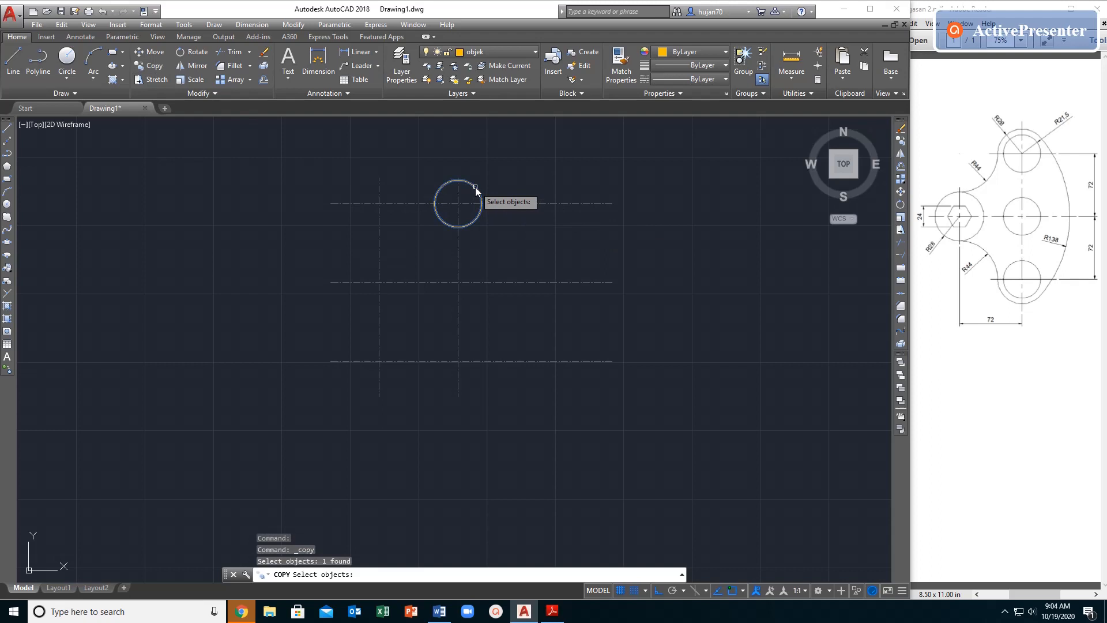
{"action": "key", "text": "Return"}
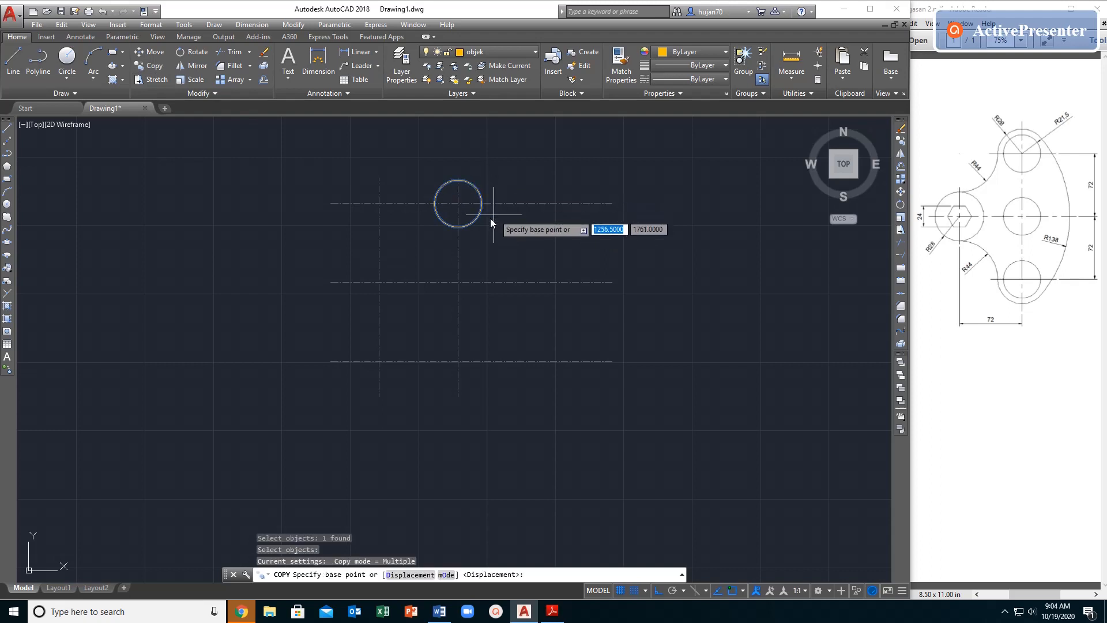
{"action": "left_click", "coordinate": [458, 204]}
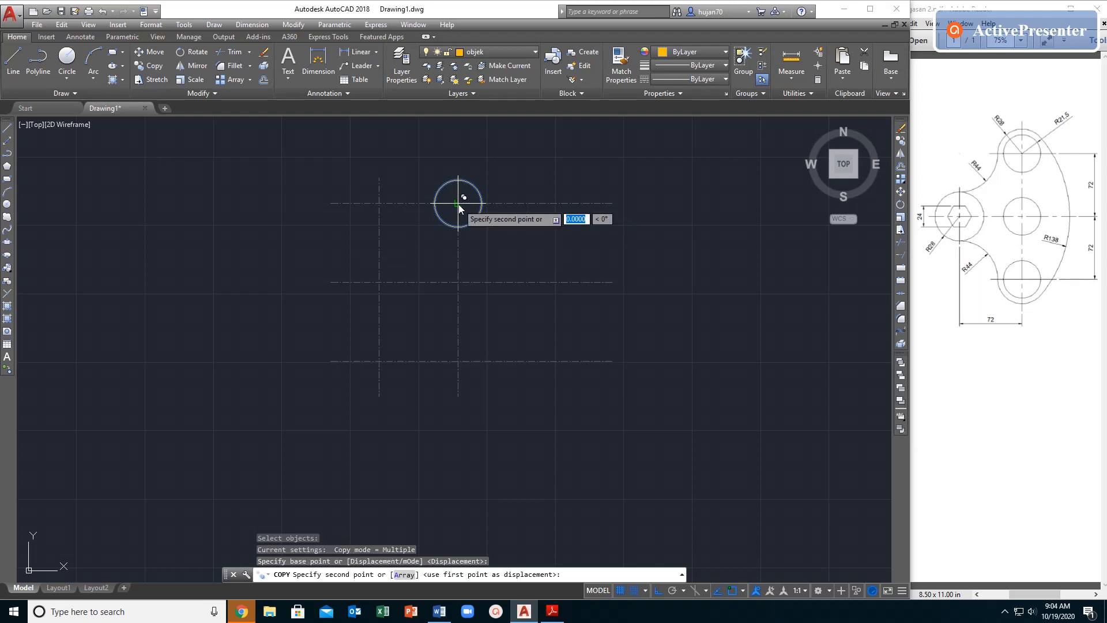
{"action": "left_click", "coordinate": [461, 282]}
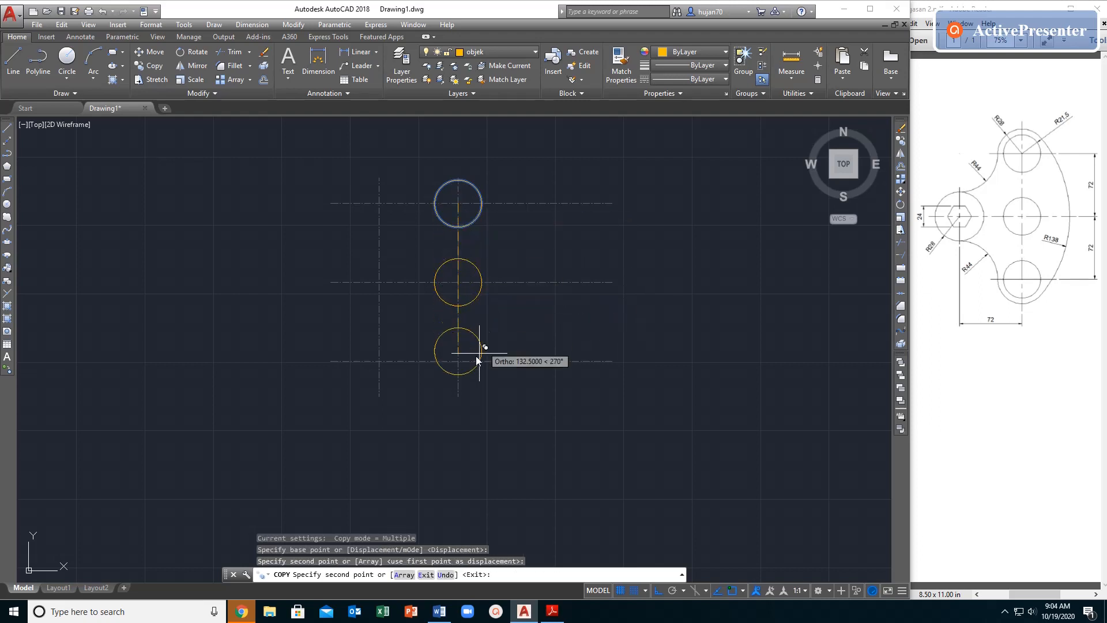
{"action": "left_click", "coordinate": [459, 361]}
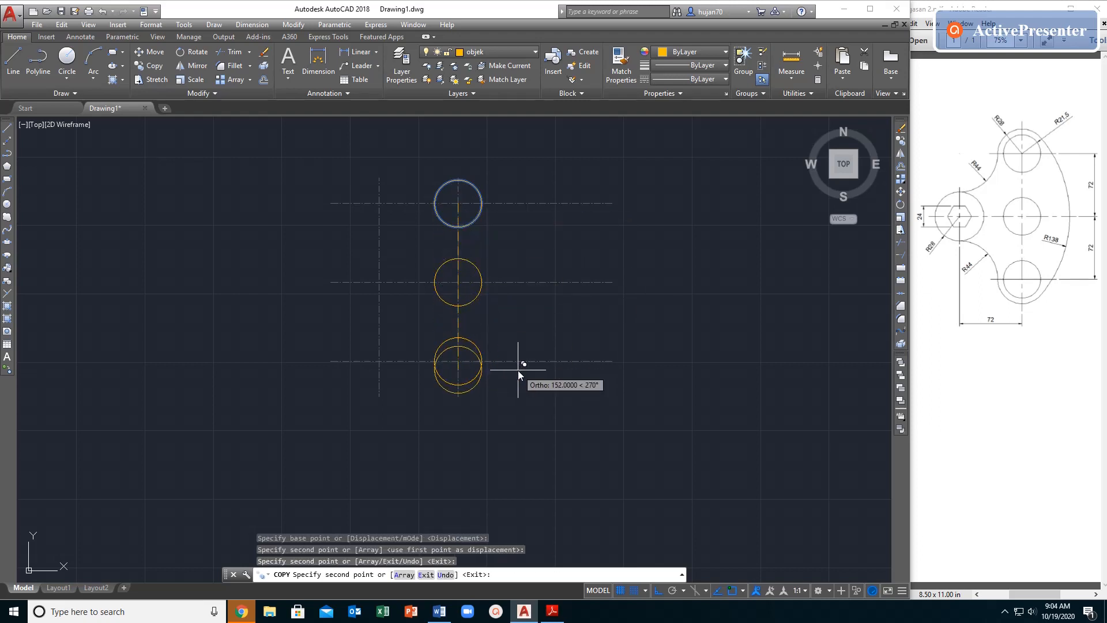
{"action": "key", "text": "Return"}
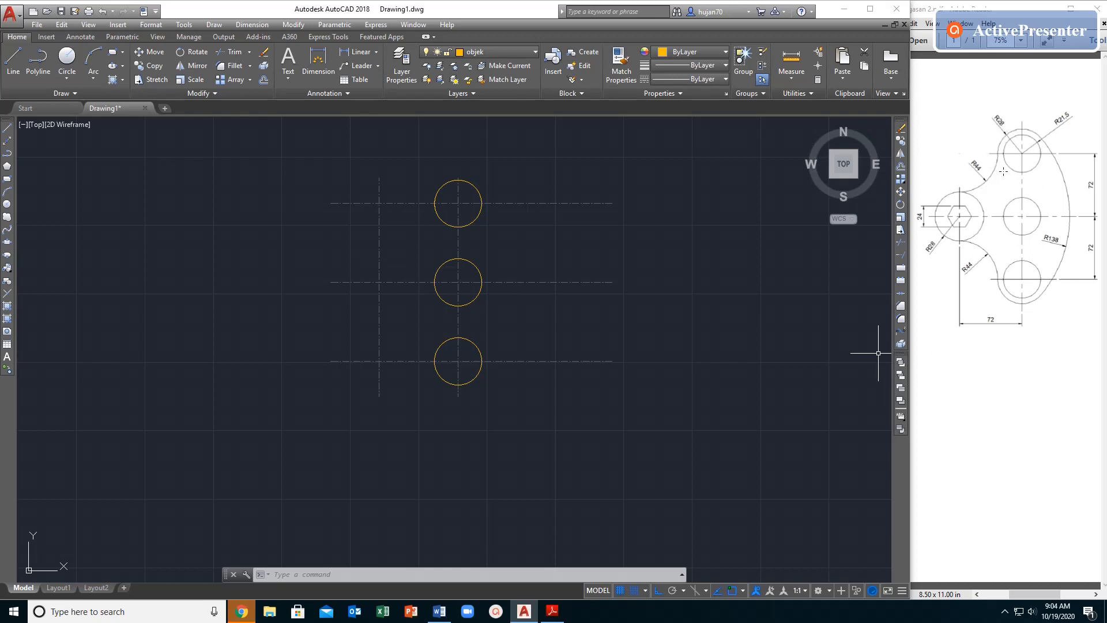
- Draw circles of radius 28 concentric with the upper and lower holes
{"action": "left_click", "coordinate": [68, 78]}
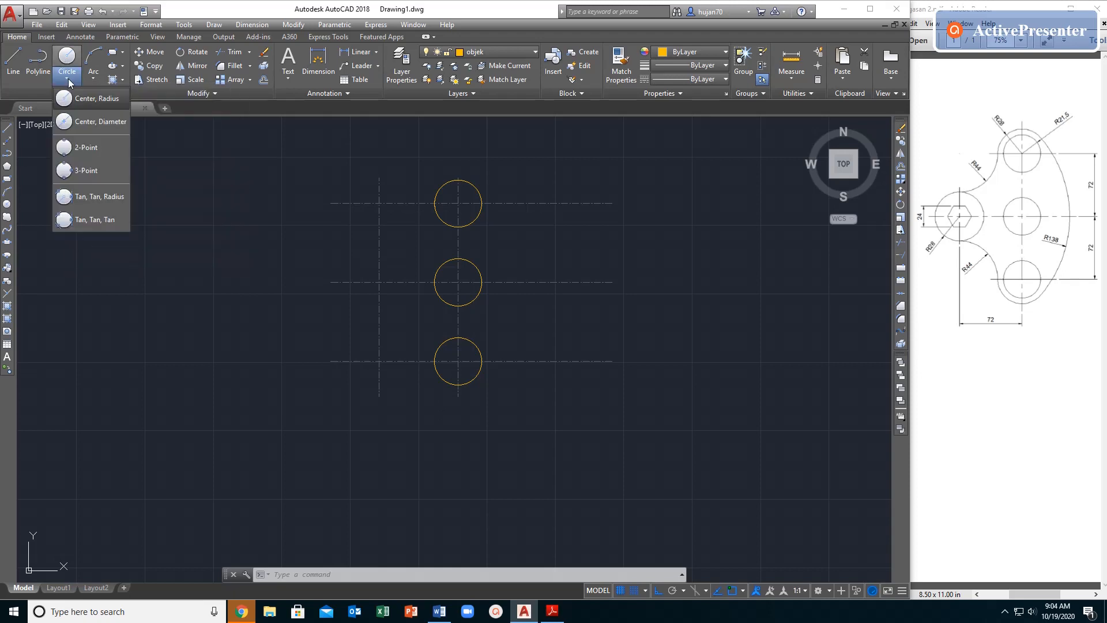
{"action": "left_click", "coordinate": [88, 95]}
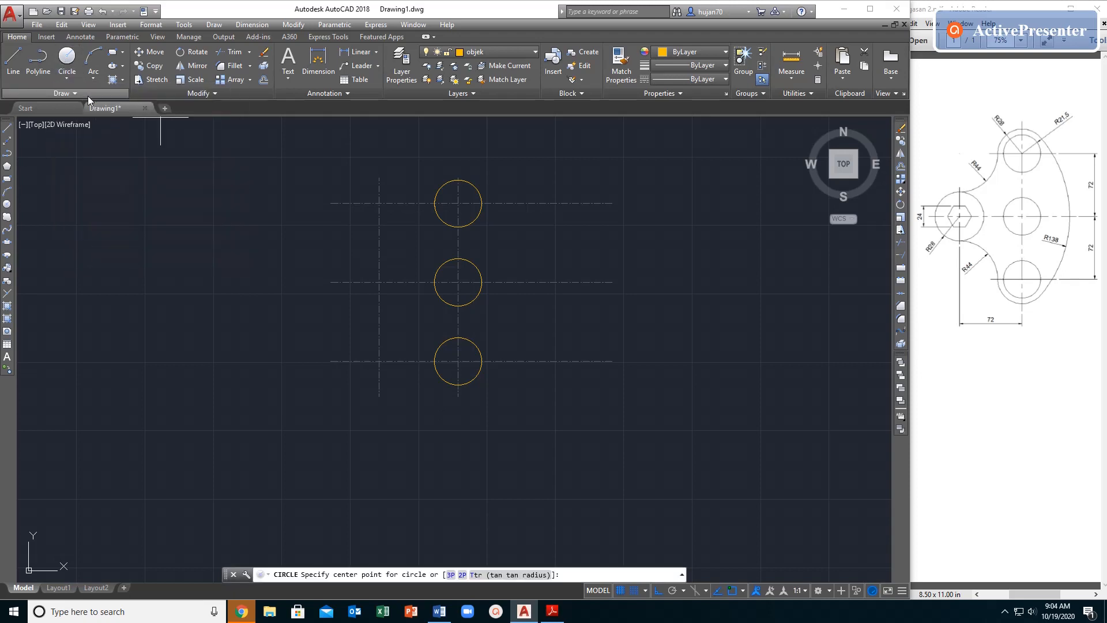
{"action": "left_click", "coordinate": [457, 203]}
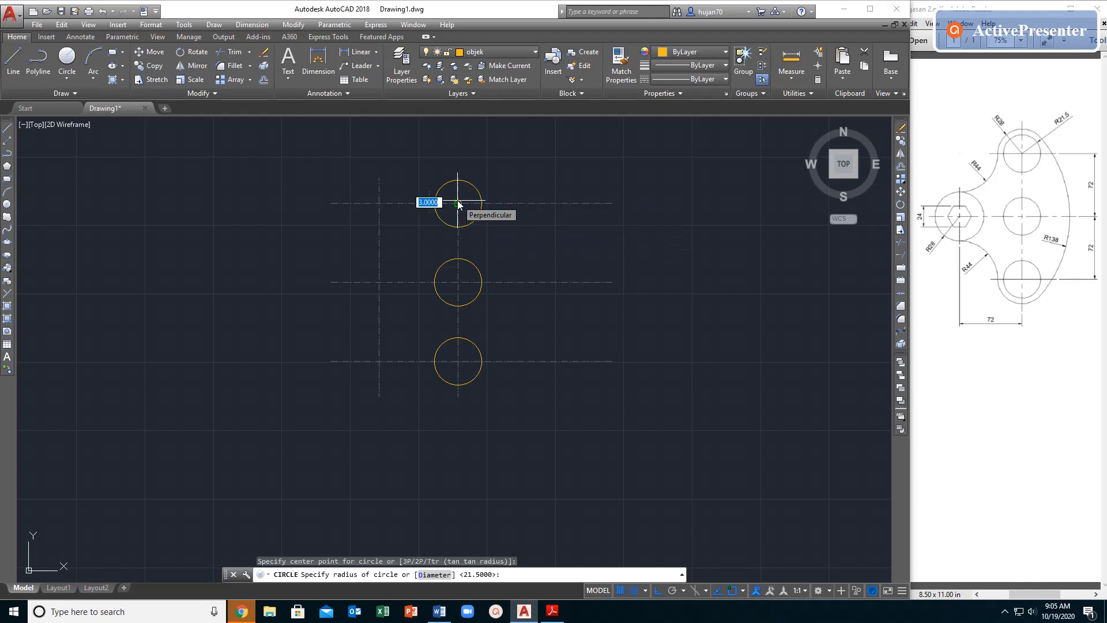
{"action": "type", "text": "28"}
{"action": "key", "text": "Return"}
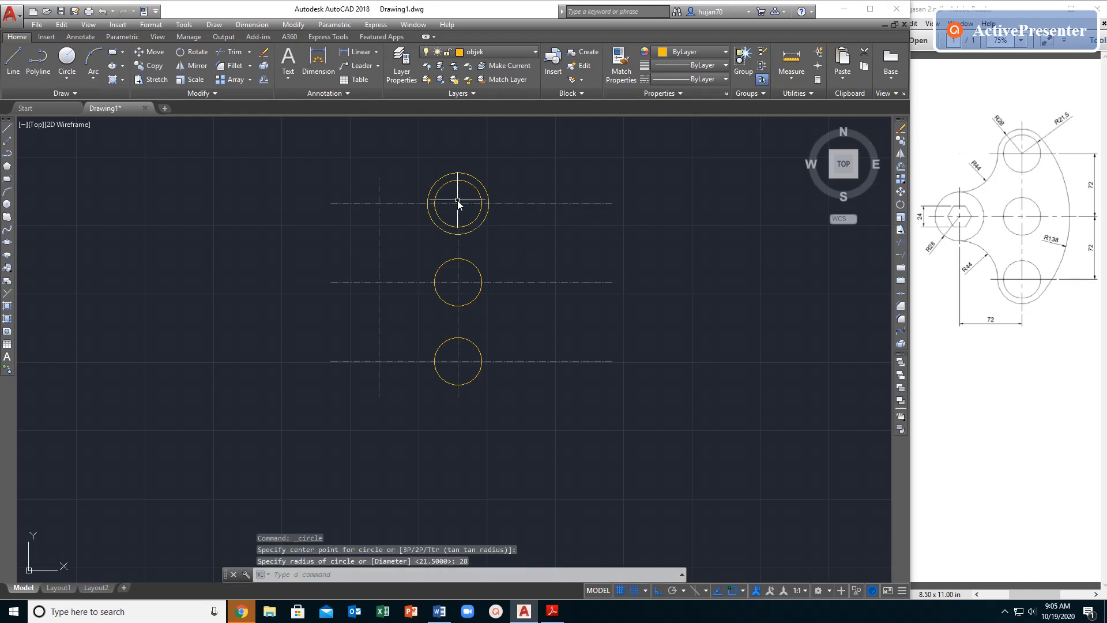
{"action": "key", "text": "Return"}
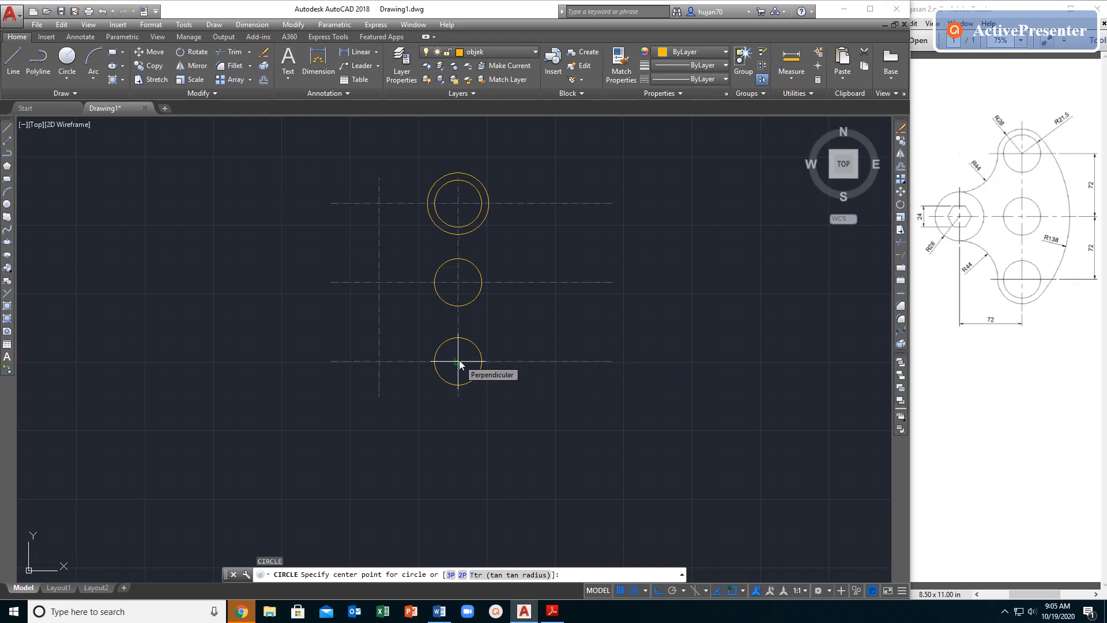
{"action": "left_click", "coordinate": [458, 361]}
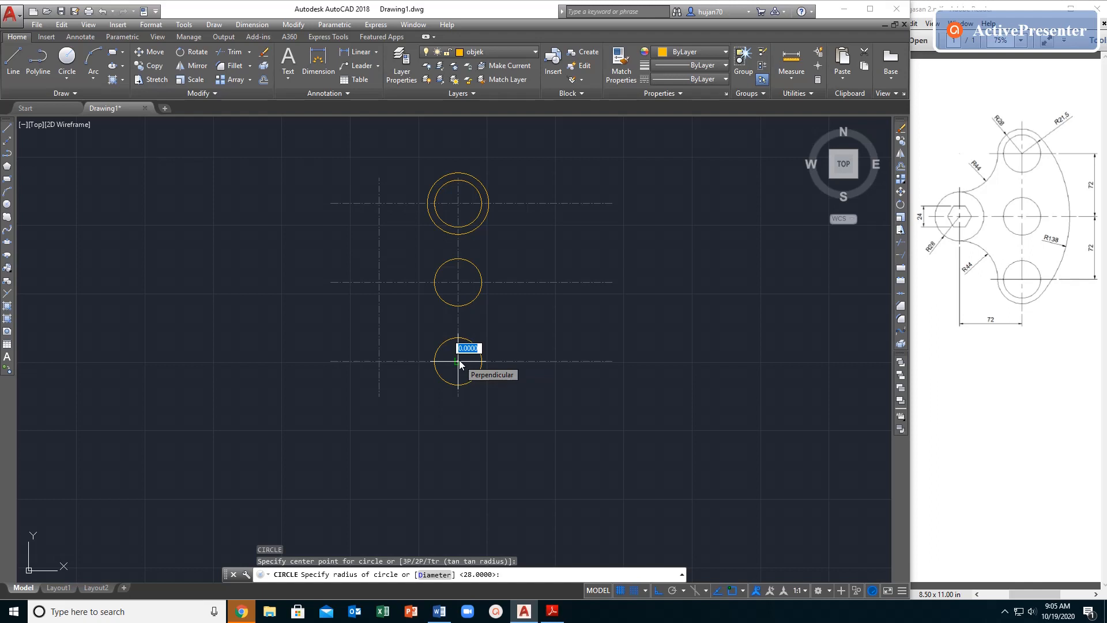
{"action": "key", "text": "Return"}
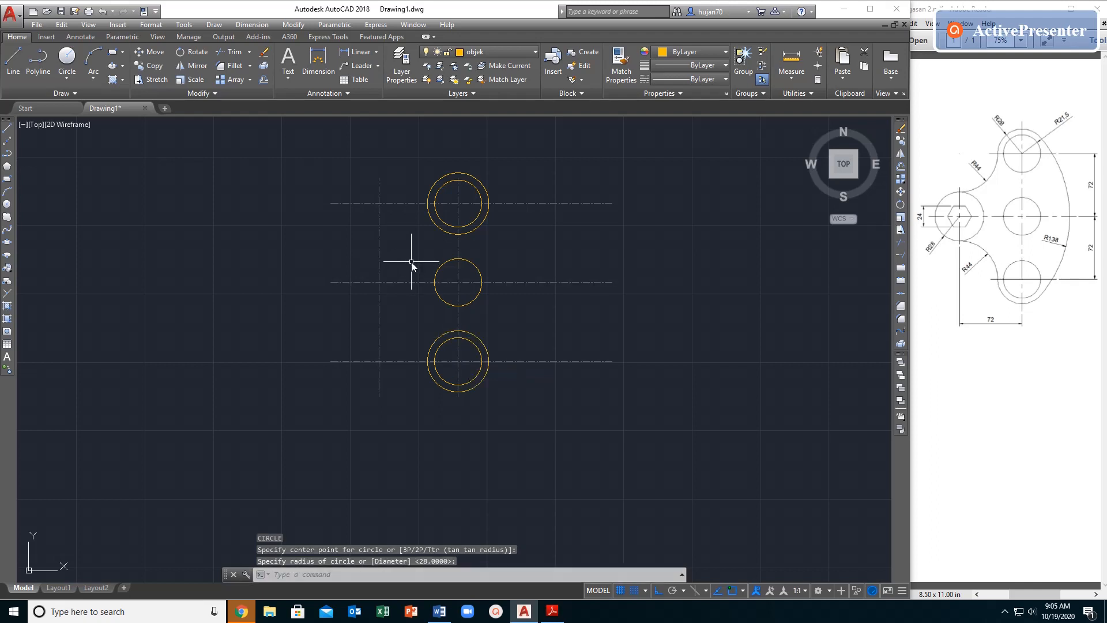
- Draw a circle of radius 28 where the left vertical centre line crosses the middle horizontal one
{"action": "key", "text": "Return"}
{"action": "left_click", "coordinate": [379, 281]}
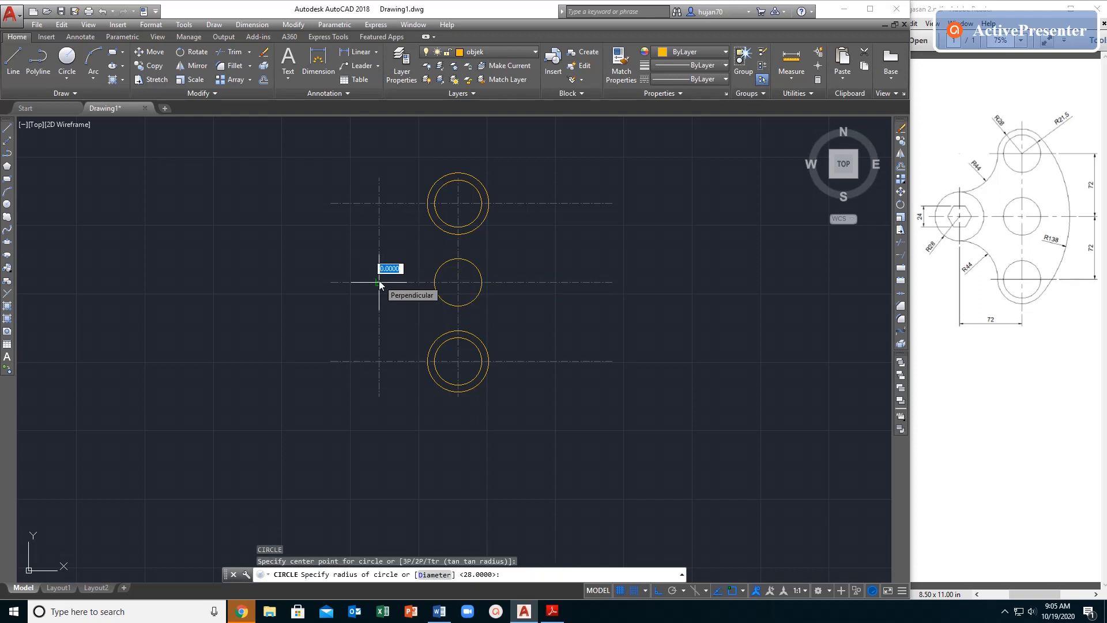
{"action": "type", "text": "28"}
{"action": "key", "text": "Return"}
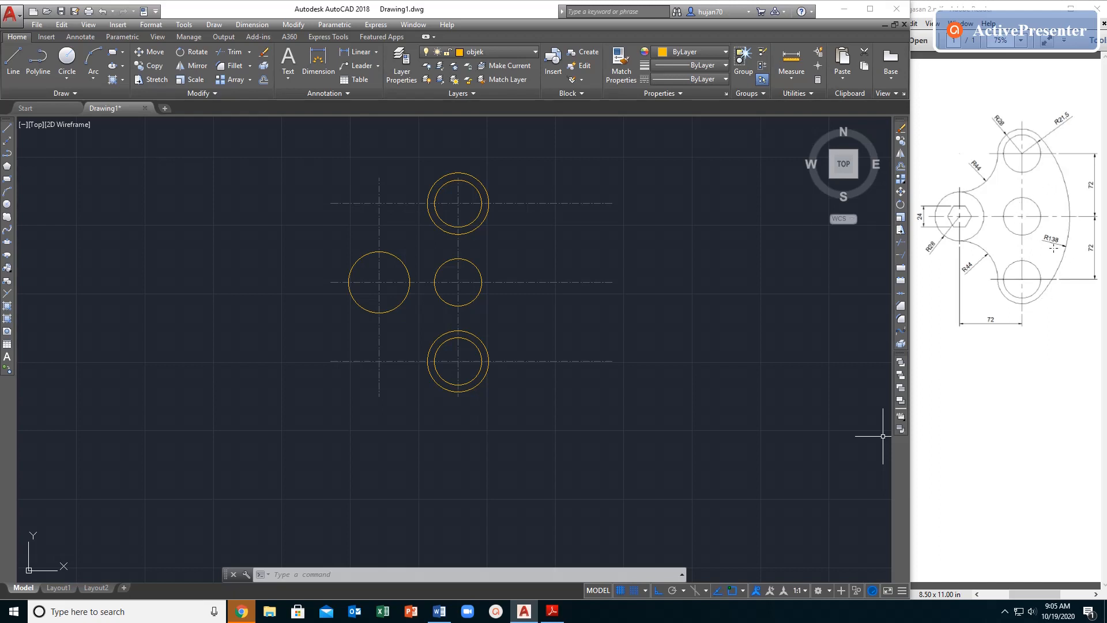
- Draw a circle of radius 138 tangent to the outer sides of the upper and lower radius 28 circles, enclosing them
{"action": "left_click", "coordinate": [66, 73]}
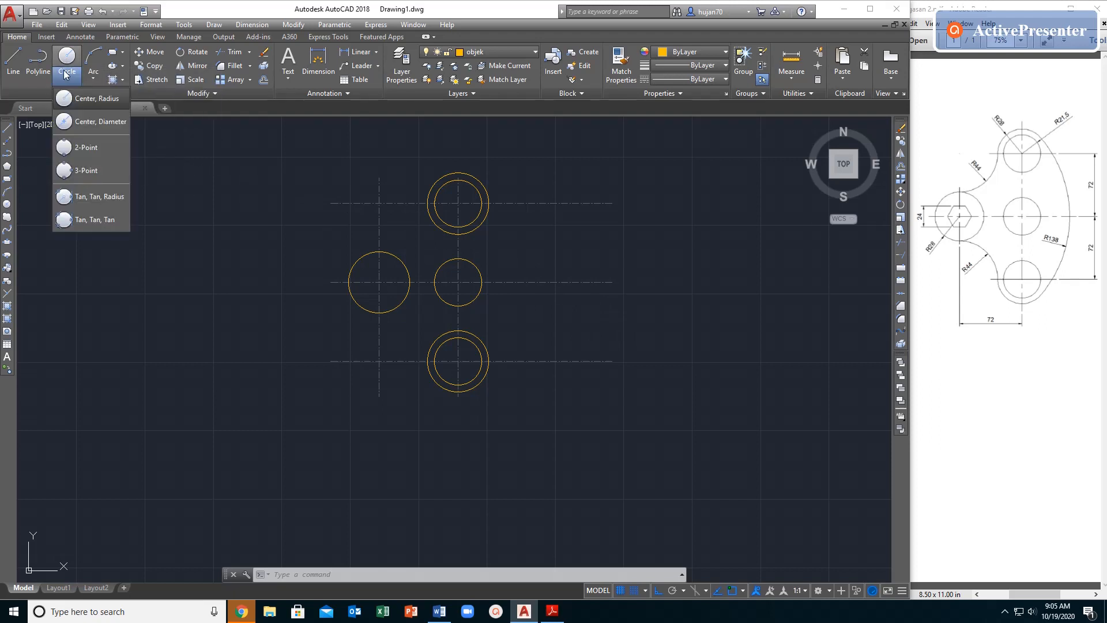
{"action": "left_click", "coordinate": [92, 197]}
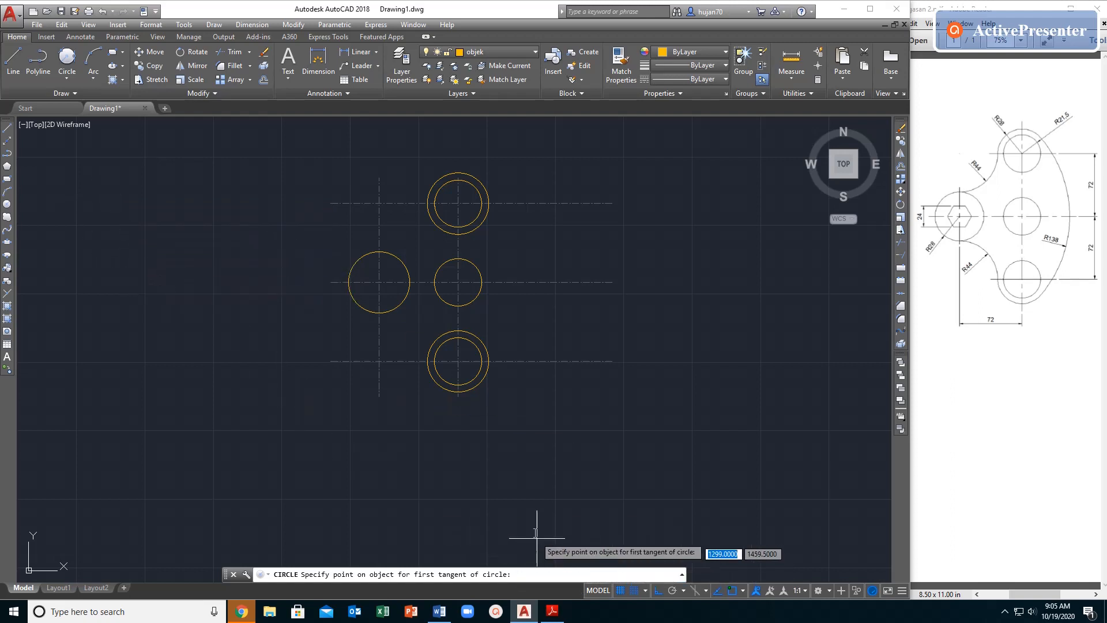
{"action": "left_click", "coordinate": [471, 172]}
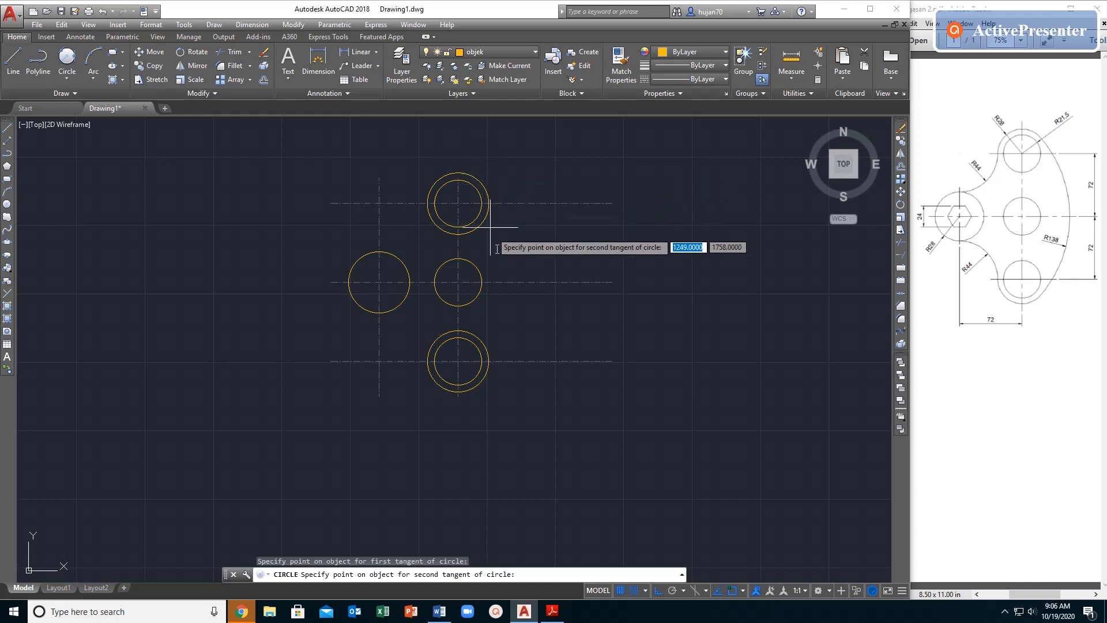
{"action": "left_click", "coordinate": [473, 385]}
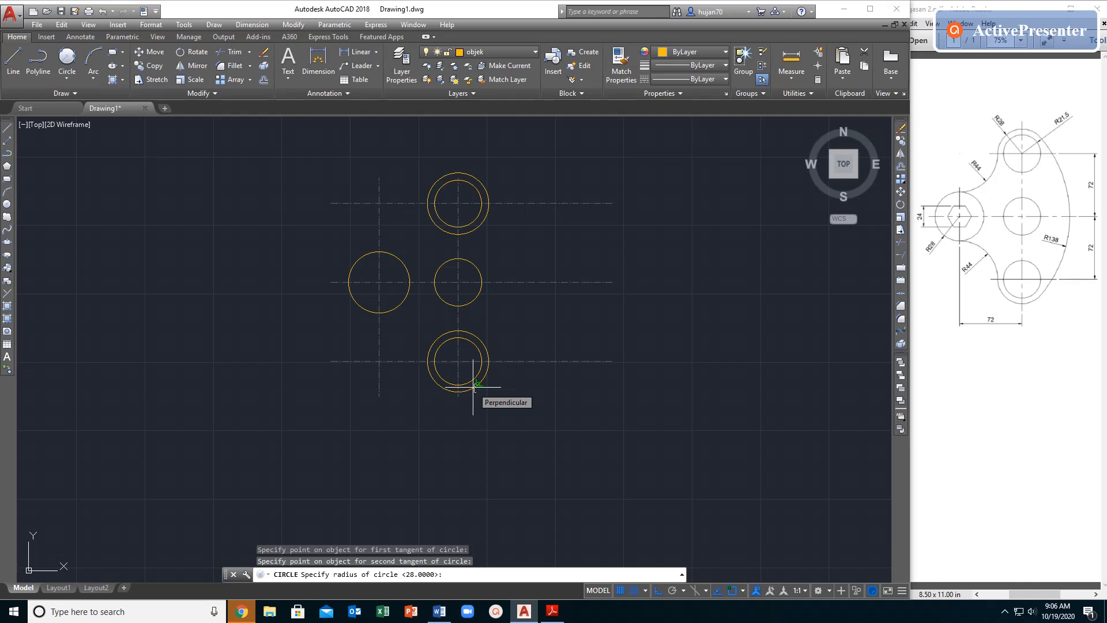
{"action": "type", "text": "13"}
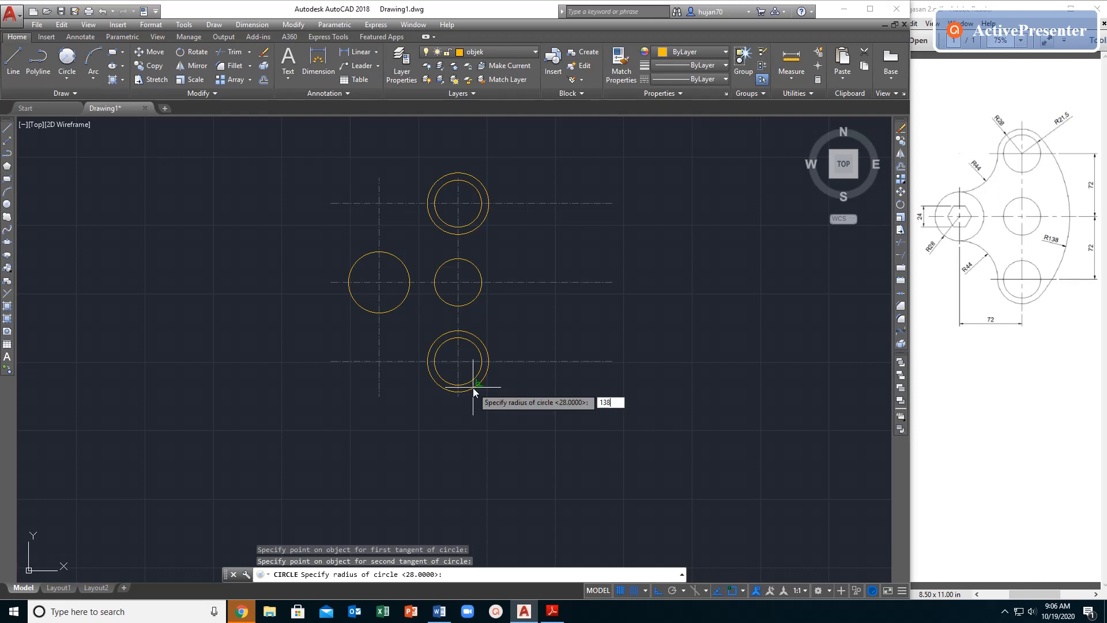
{"action": "type", "text": "8"}
{"action": "key", "text": "Return"}
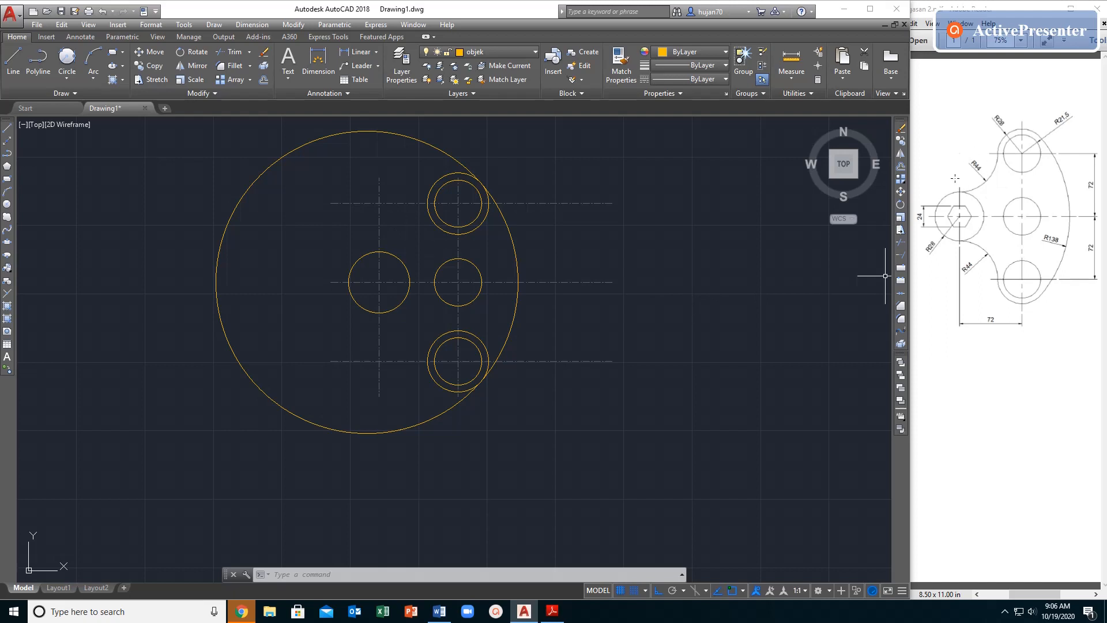
- Draw a circle of radius 44 tangent to the upper radius 28 circle and the left radius 28 circle
{"action": "left_click", "coordinate": [67, 57]}
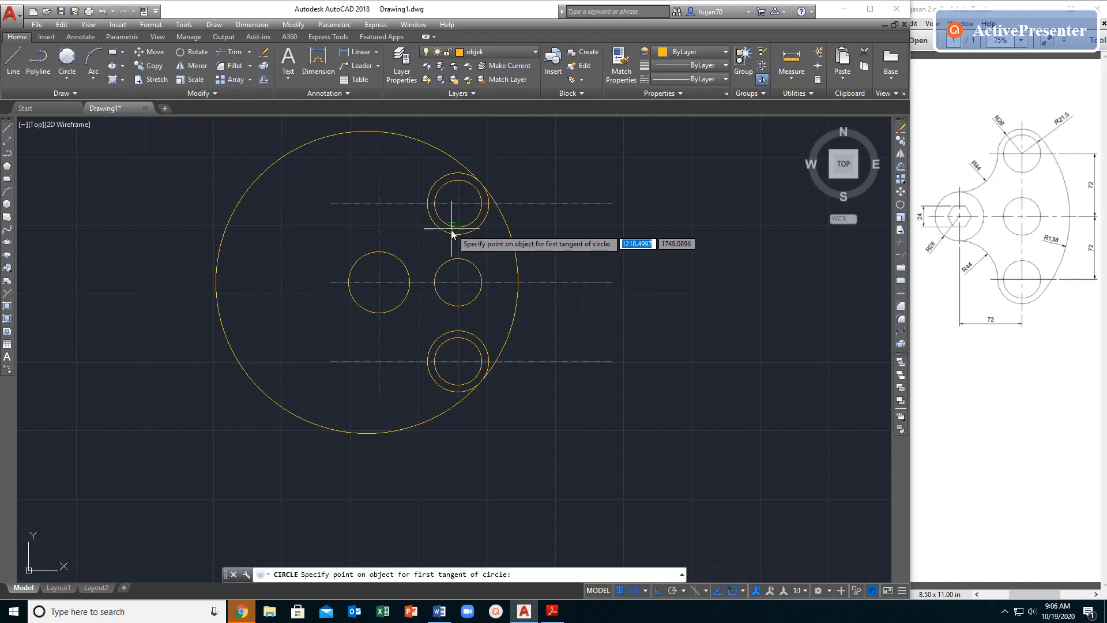
{"action": "left_click", "coordinate": [430, 187]}
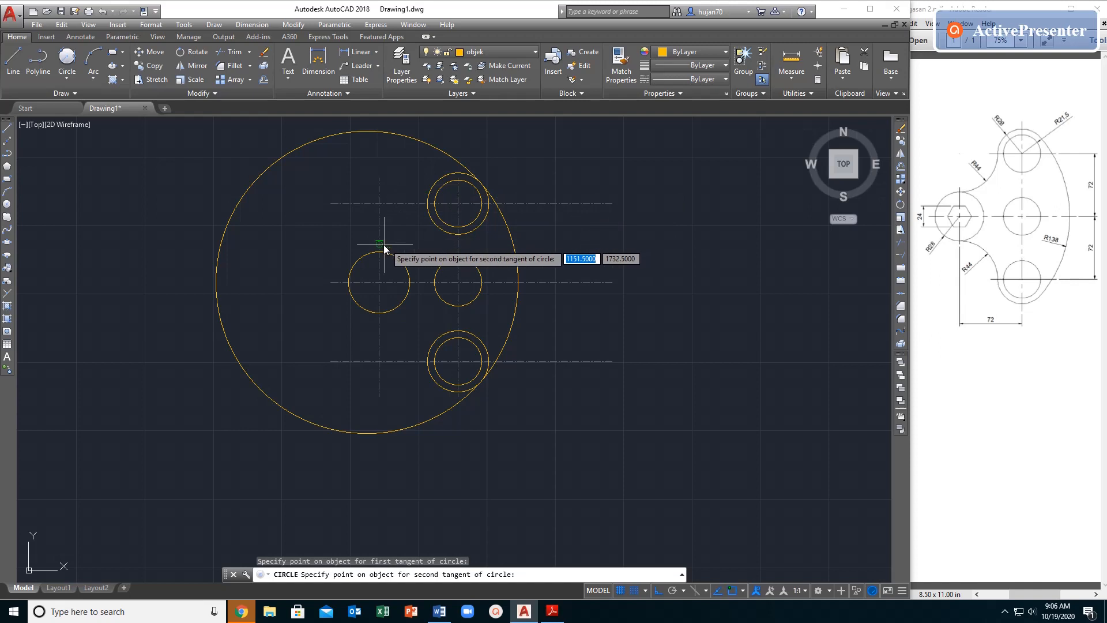
{"action": "left_click", "coordinate": [354, 257]}
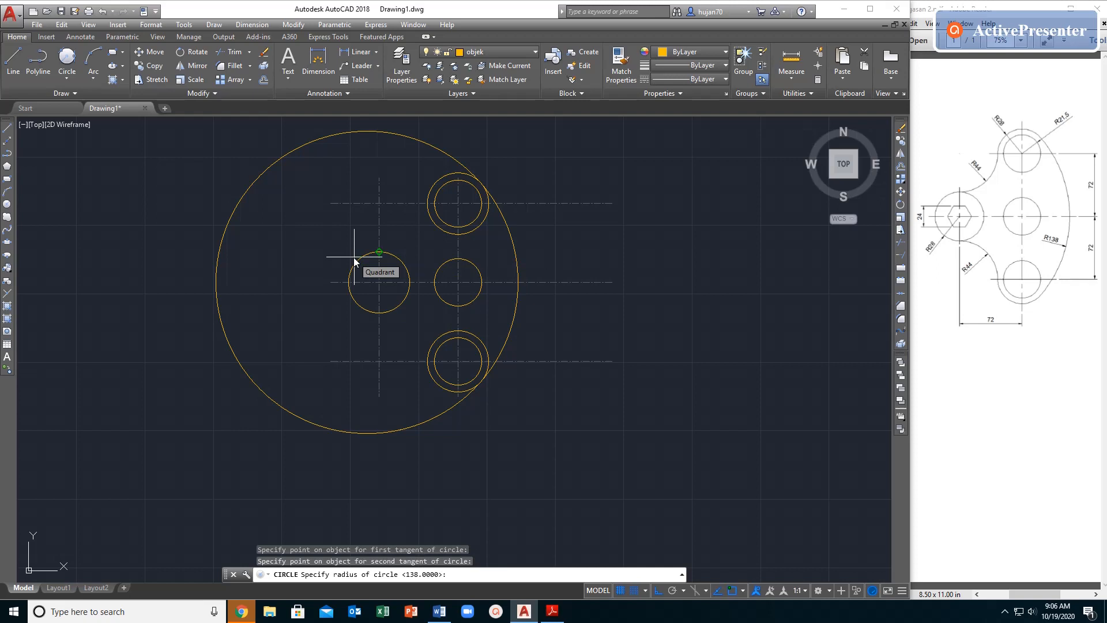
{"action": "type", "text": "44"}
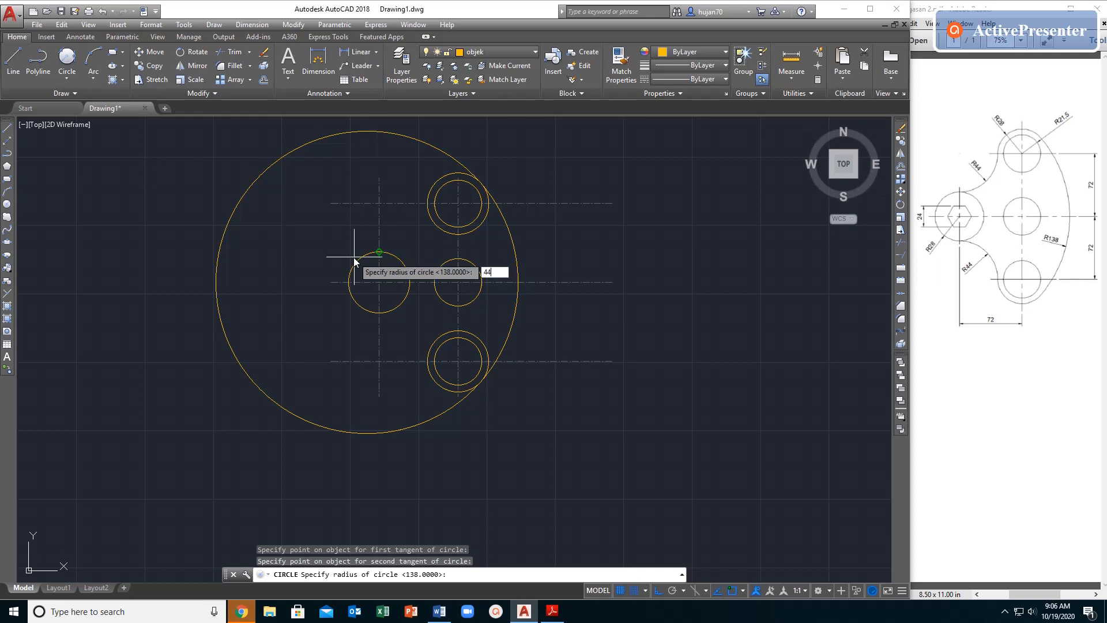
{"action": "key", "text": "Return"}
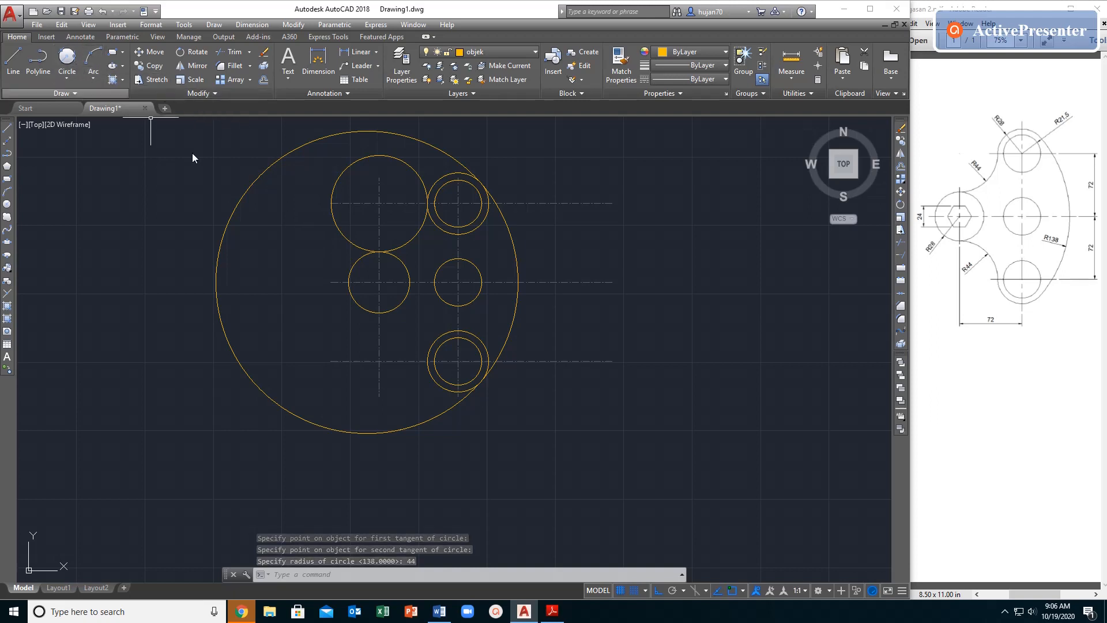
- Draw a circle of radius 44 tangent to the left radius 28 circle and the lower radius 28 circle
{"action": "key", "text": "Return"}
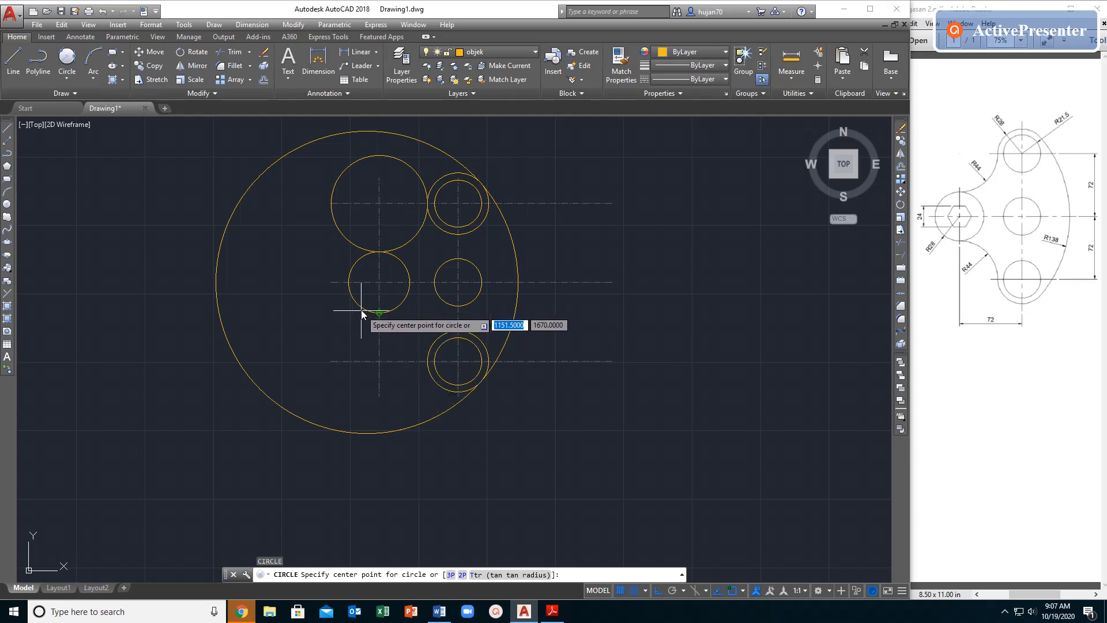
{"action": "left_click", "coordinate": [67, 59]}
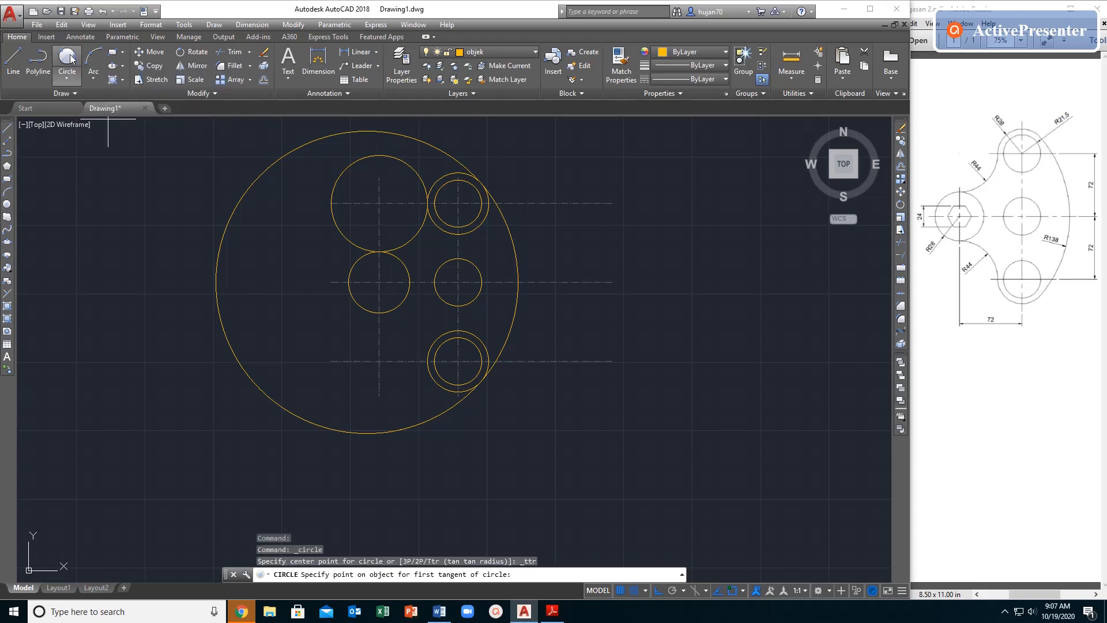
{"action": "left_click", "coordinate": [354, 307]}
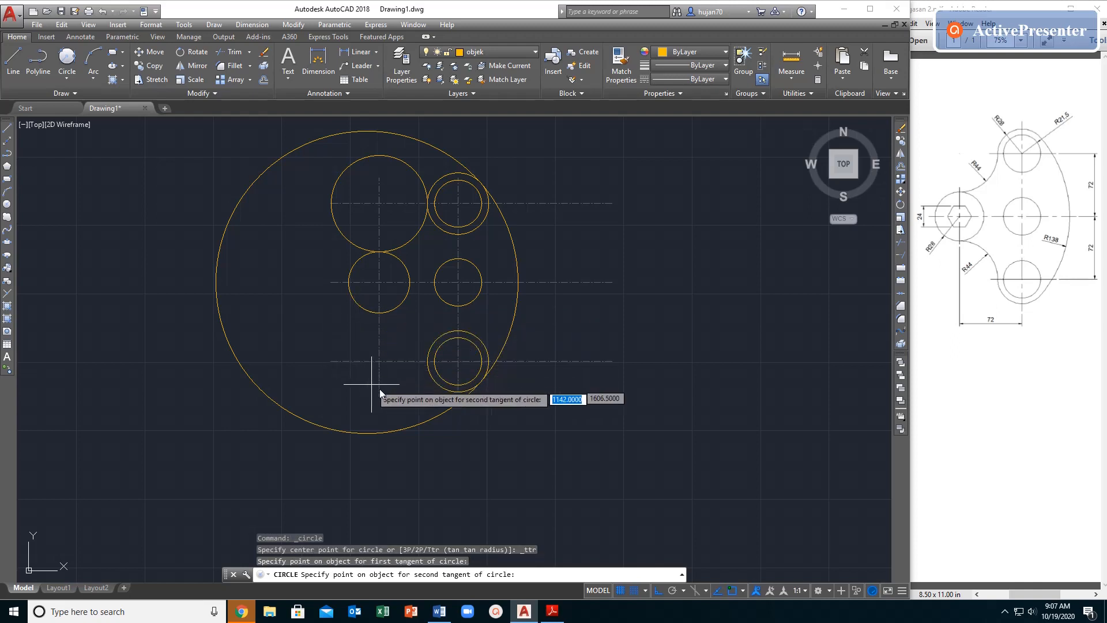
{"action": "left_click", "coordinate": [430, 381]}
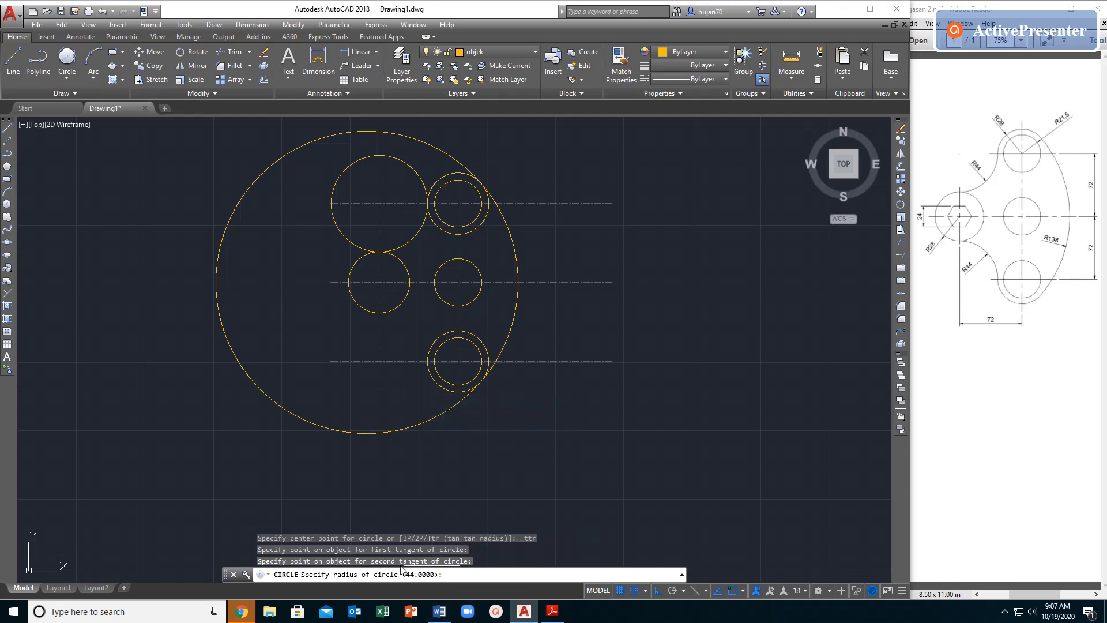
{"action": "key", "text": "Return"}
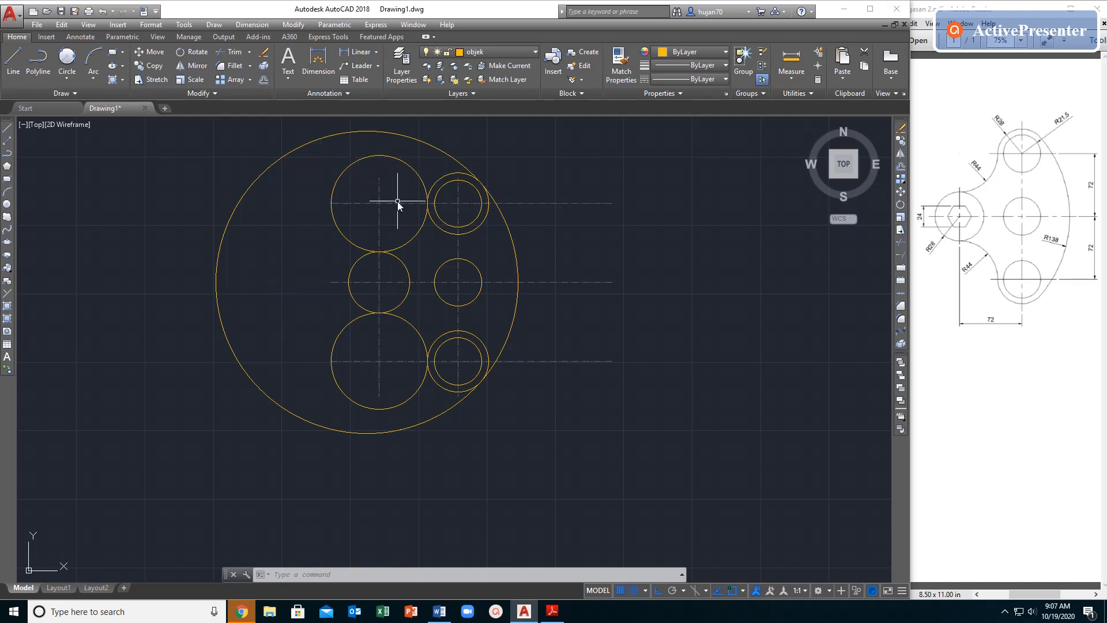
- Trim the radius 138 circle and both radius 44 circles against the three radius 28 circles, keeping only the connecting arcs of the plate outline
{"action": "left_click", "coordinate": [234, 51]}
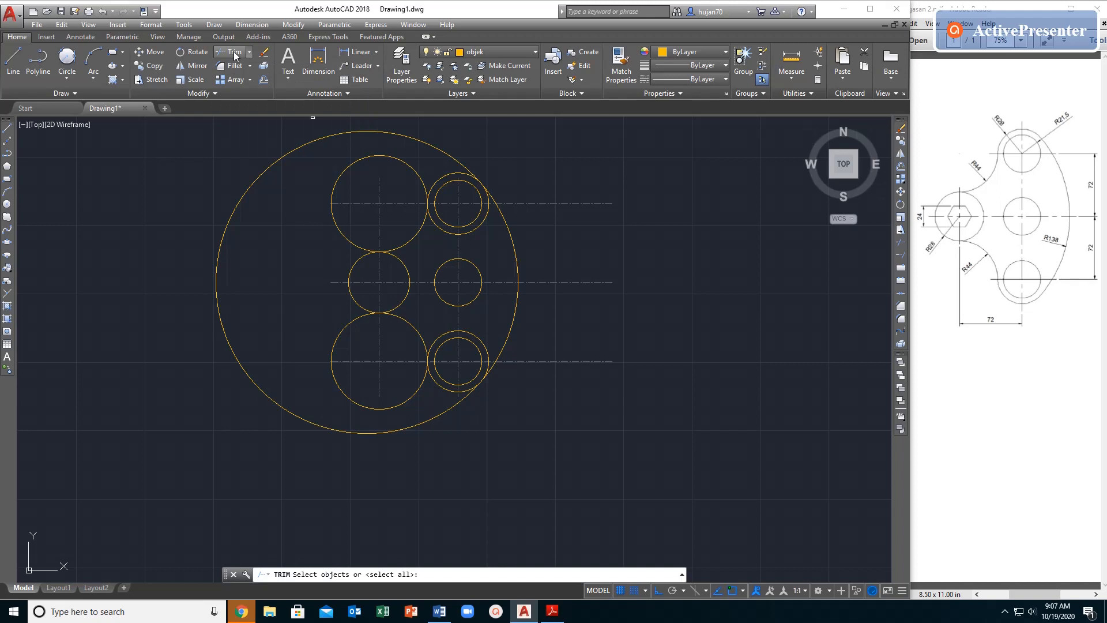
{"action": "left_click", "coordinate": [459, 173]}
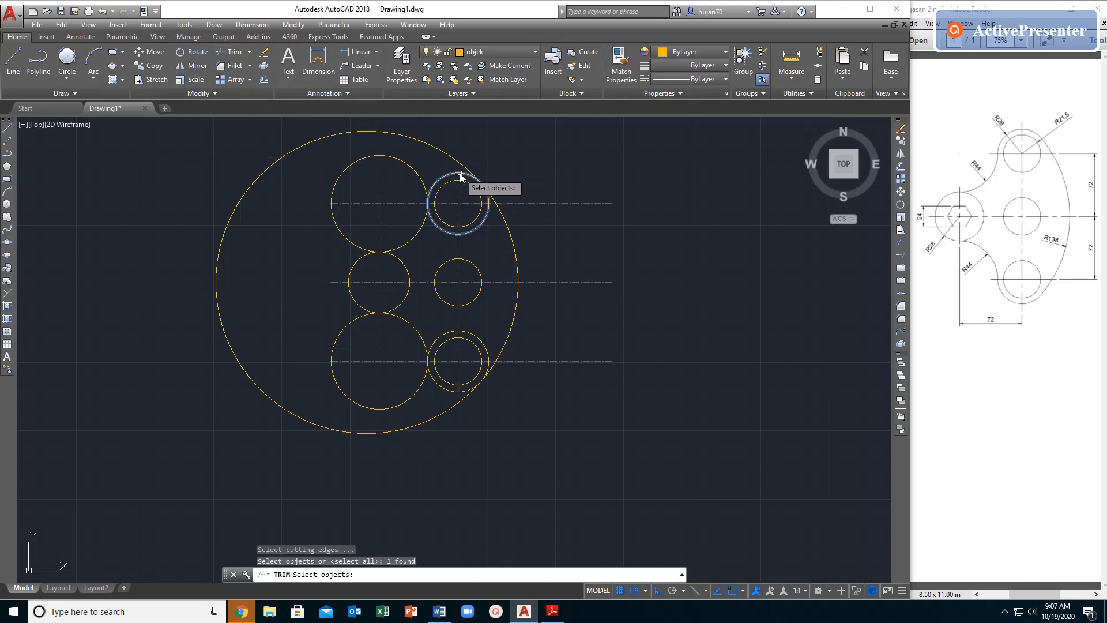
{"action": "left_click", "coordinate": [485, 348]}
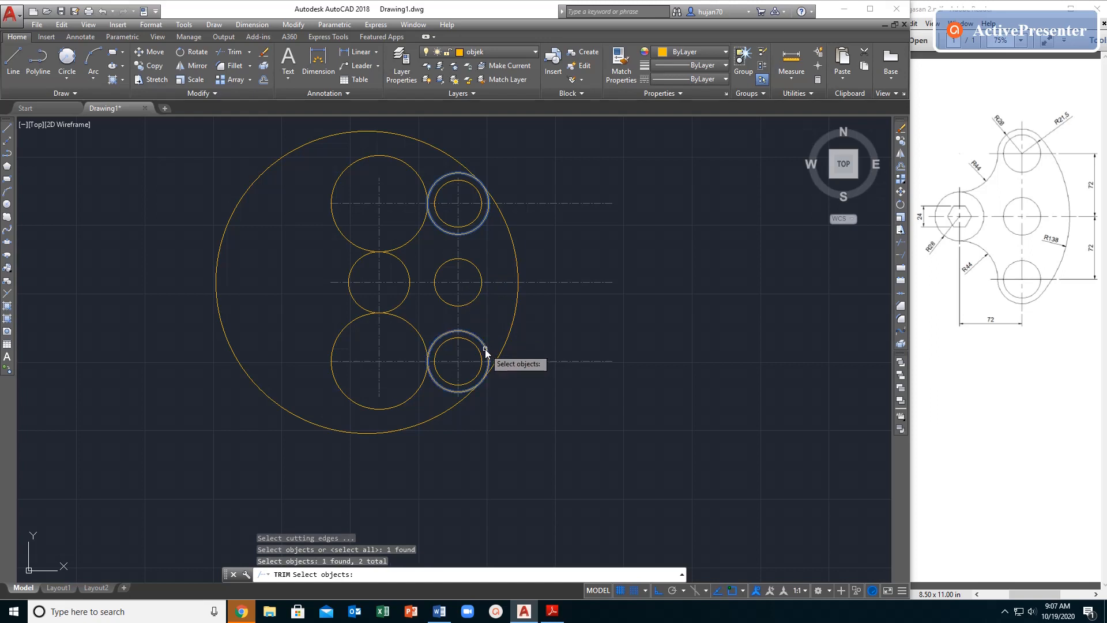
{"action": "left_click", "coordinate": [407, 291]}
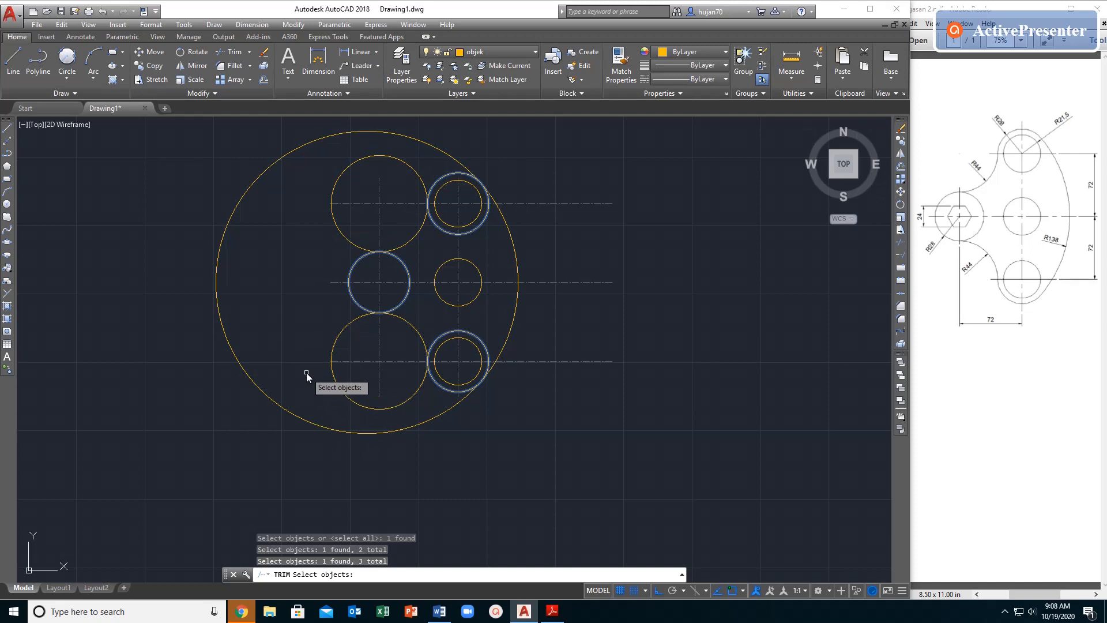
{"action": "key", "text": "Return"}
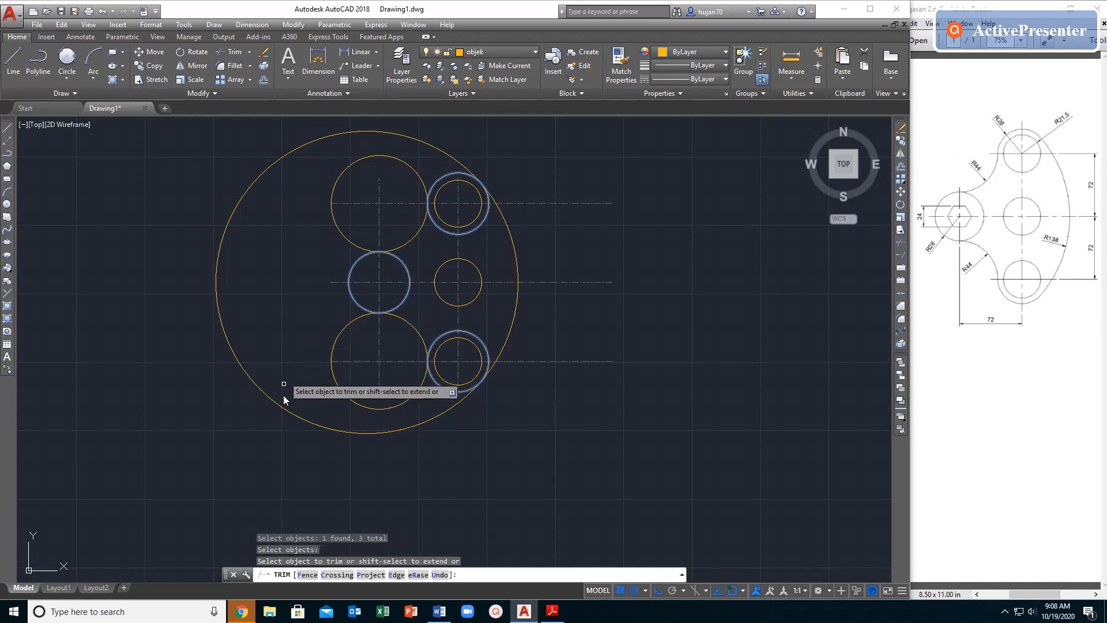
{"action": "left_click", "coordinate": [318, 141]}
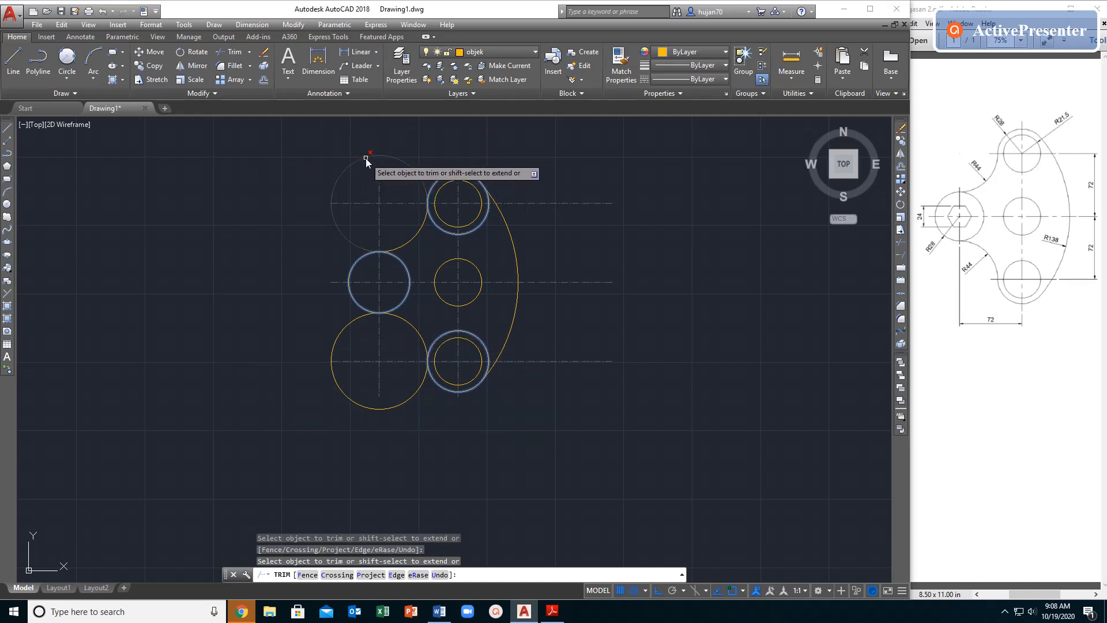
{"action": "left_click", "coordinate": [341, 334]}
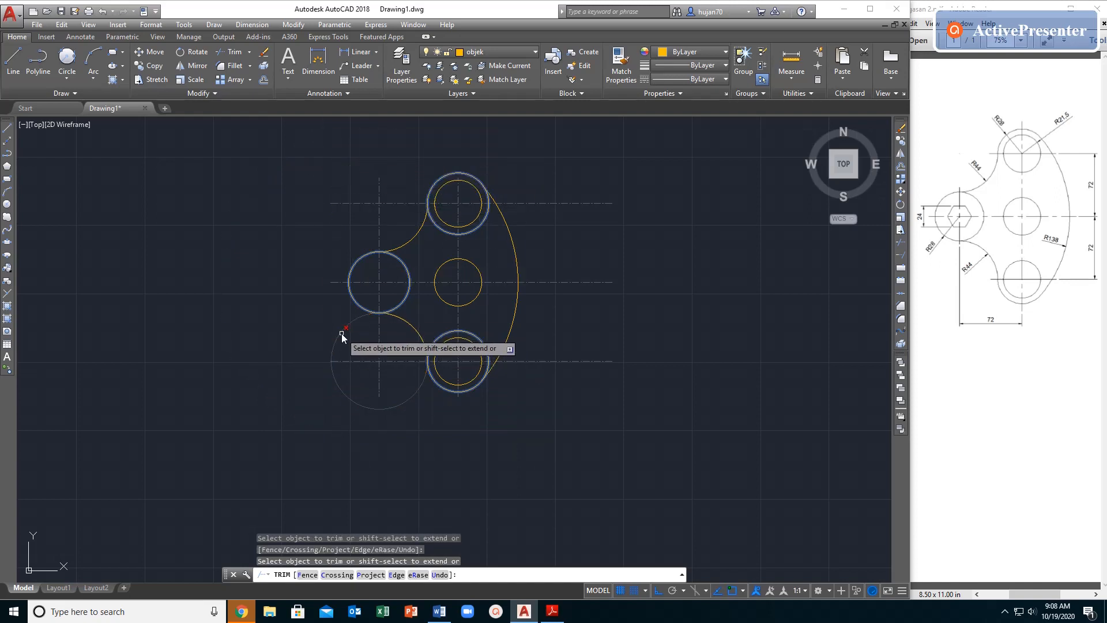
{"action": "key", "text": "Return"}
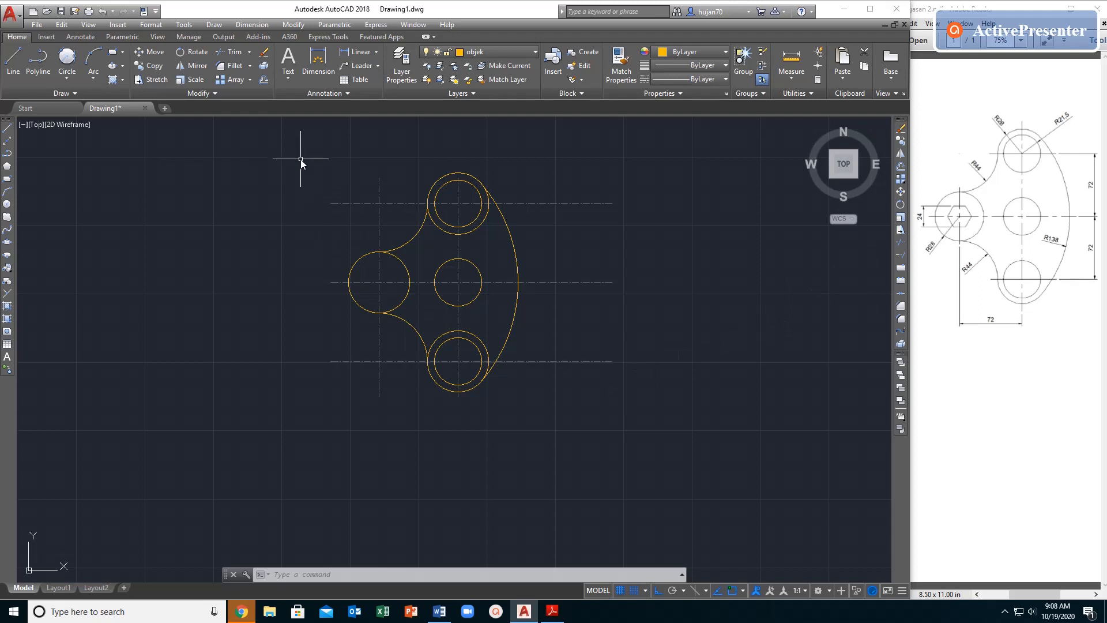
- Draw a six-sided polygon at the left circle's centre, circumscribed about a circle of radius 12, with flat sides above and below
{"action": "left_click", "coordinate": [122, 53]}
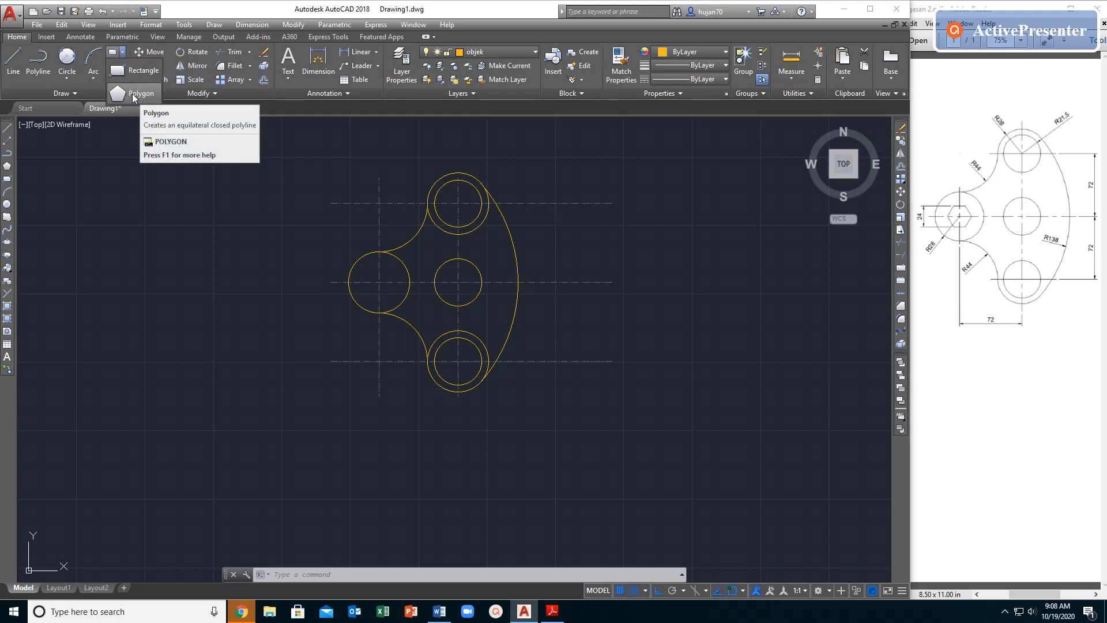
{"action": "left_click", "coordinate": [133, 95]}
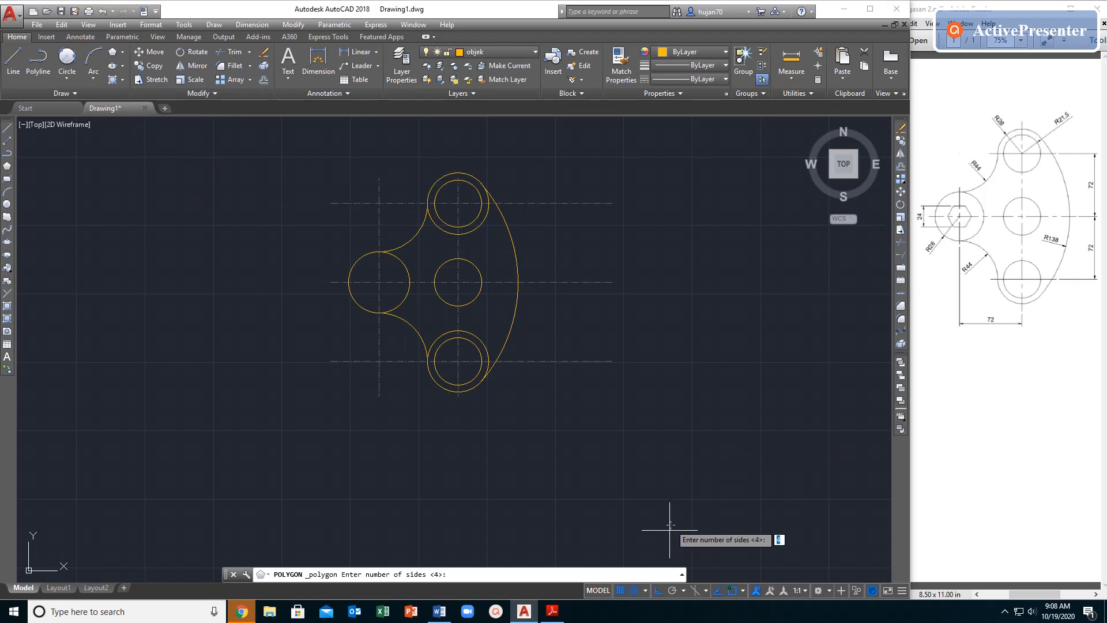
{"action": "left_click", "coordinate": [461, 573]}
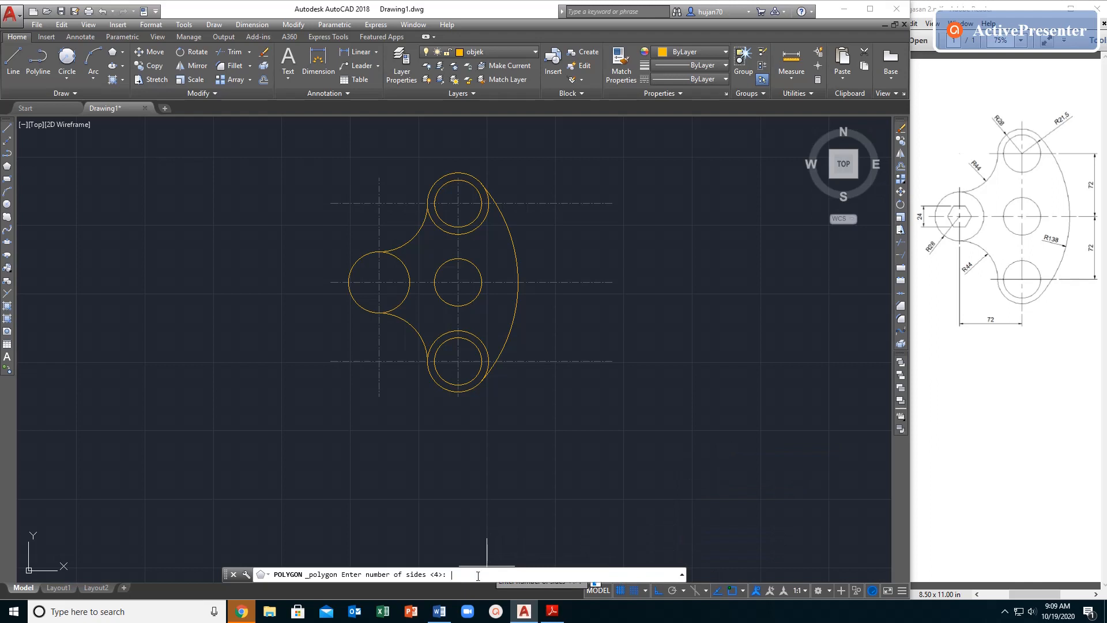
{"action": "type", "text": "6"}
{"action": "key", "text": "Return"}
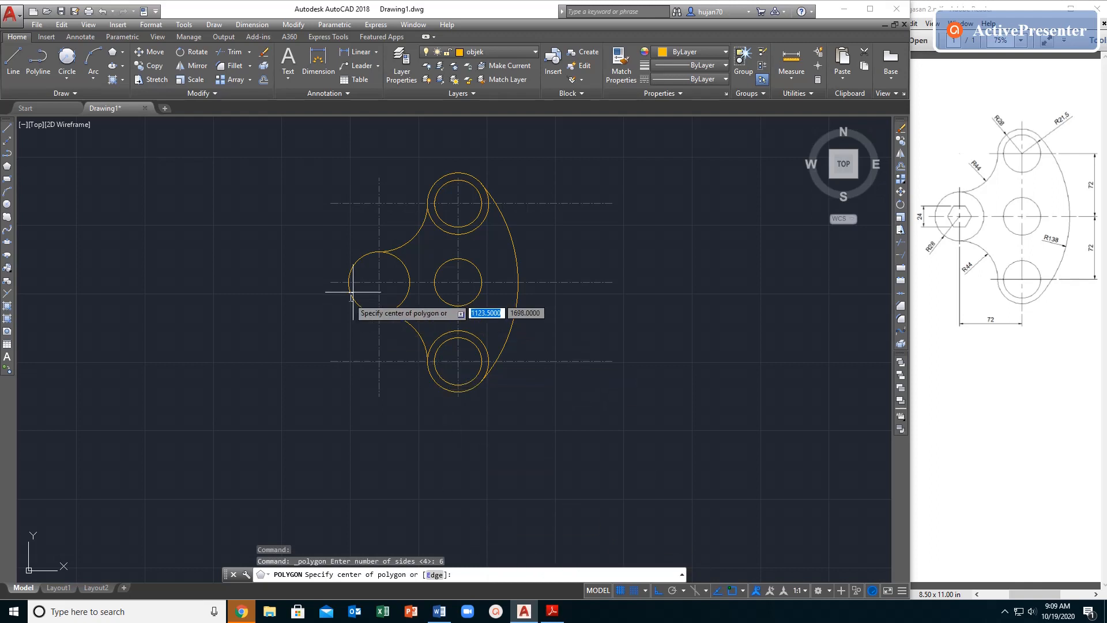
{"action": "left_click", "coordinate": [378, 282]}
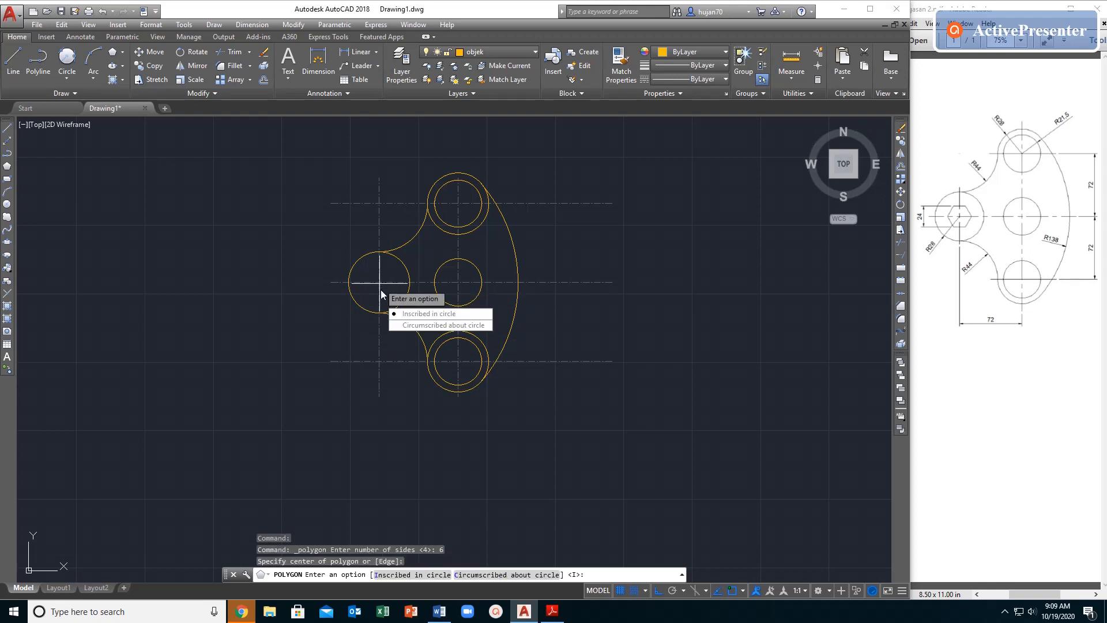
{"action": "left_click", "coordinate": [423, 325]}
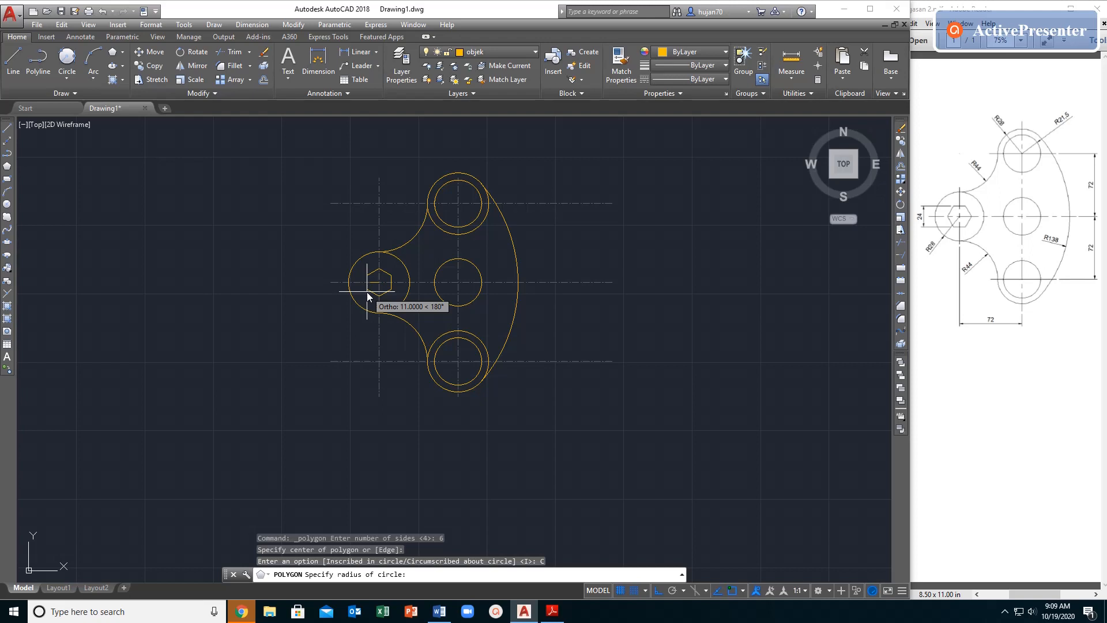
{"action": "type", "text": "12"}
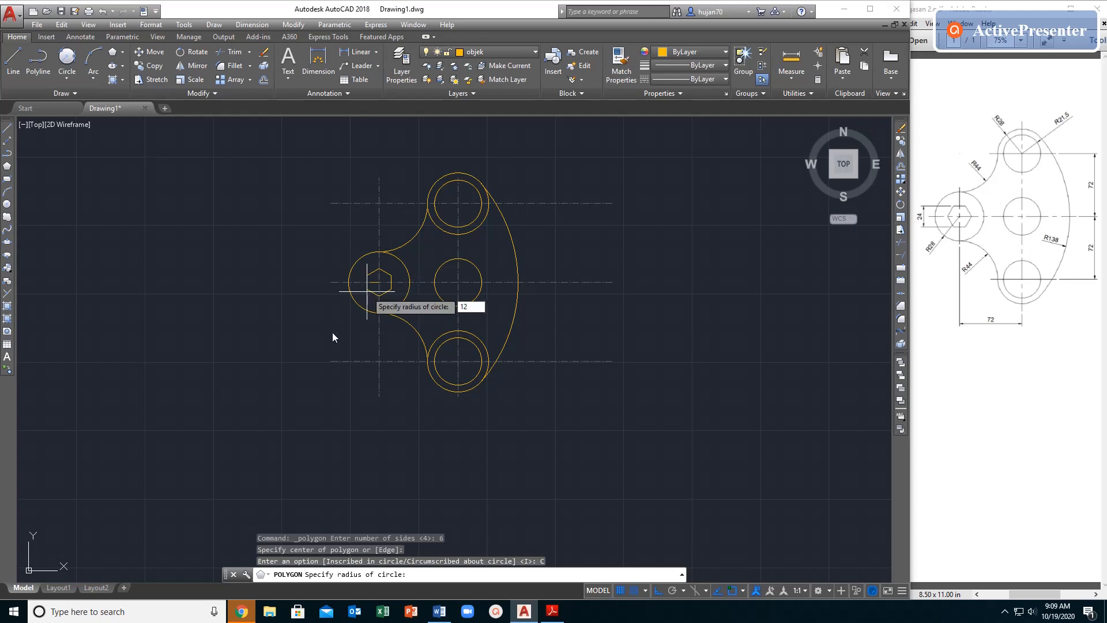
{"action": "key", "text": "Return"}
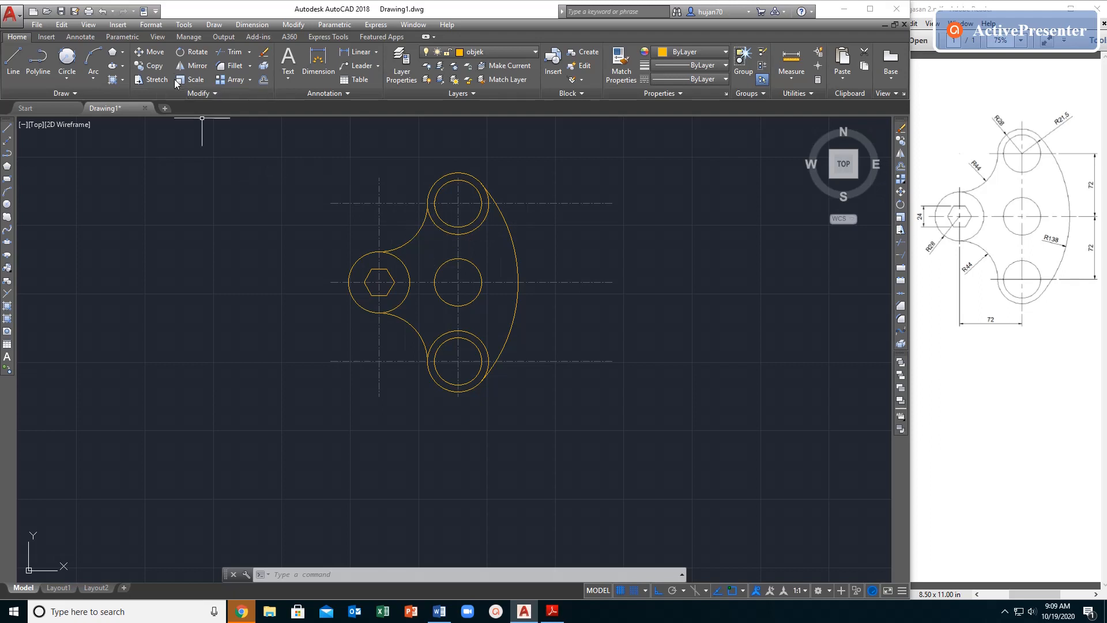
- Trim the inner parts of the upper and lower radius 28 circles against the radius 138 arc and both radius 44 arcs
{"action": "left_click", "coordinate": [234, 51]}
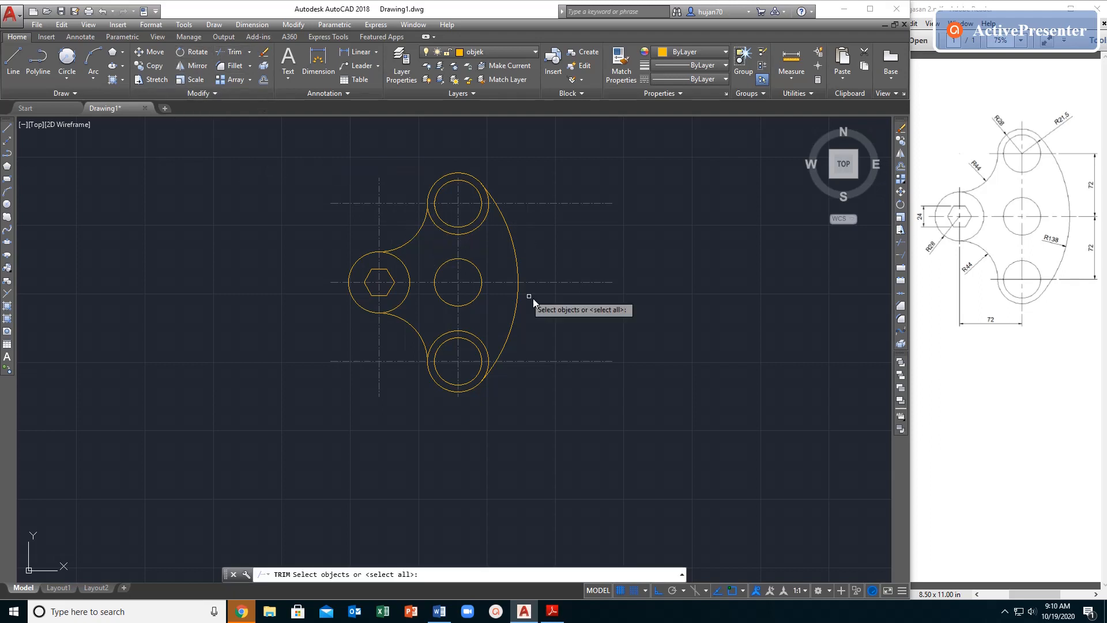
{"action": "left_click", "coordinate": [496, 207]}
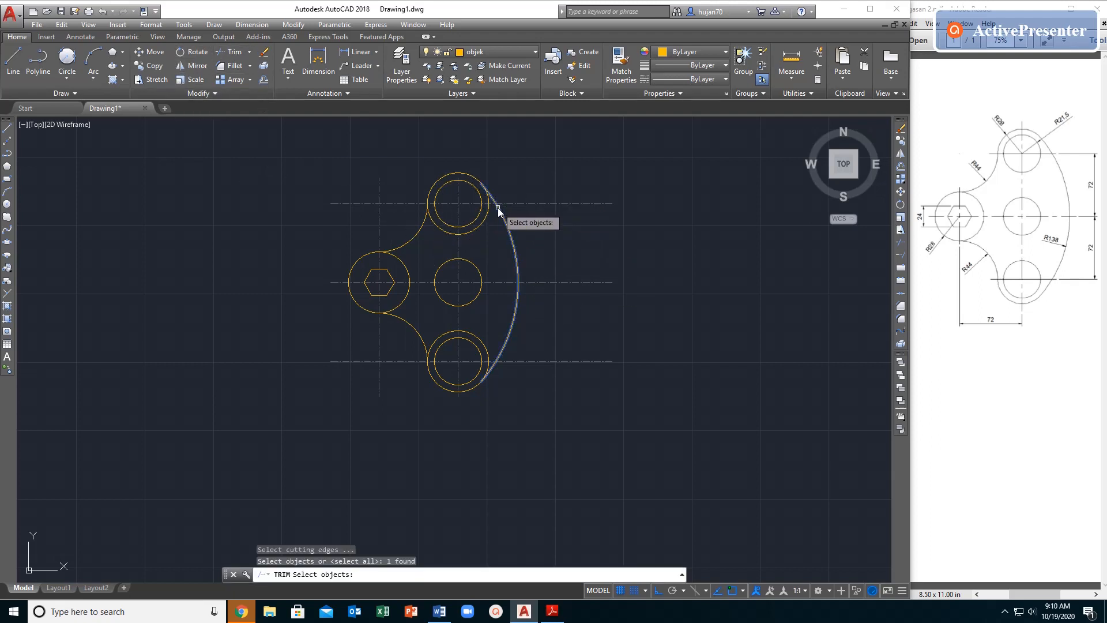
{"action": "left_click", "coordinate": [423, 226]}
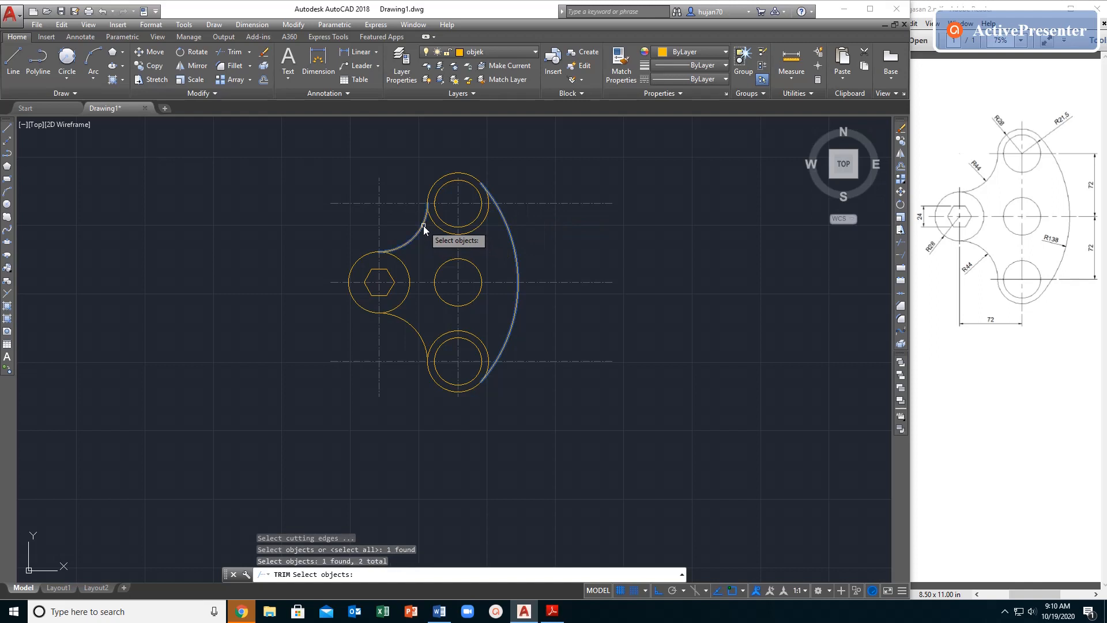
{"action": "left_click", "coordinate": [420, 335]}
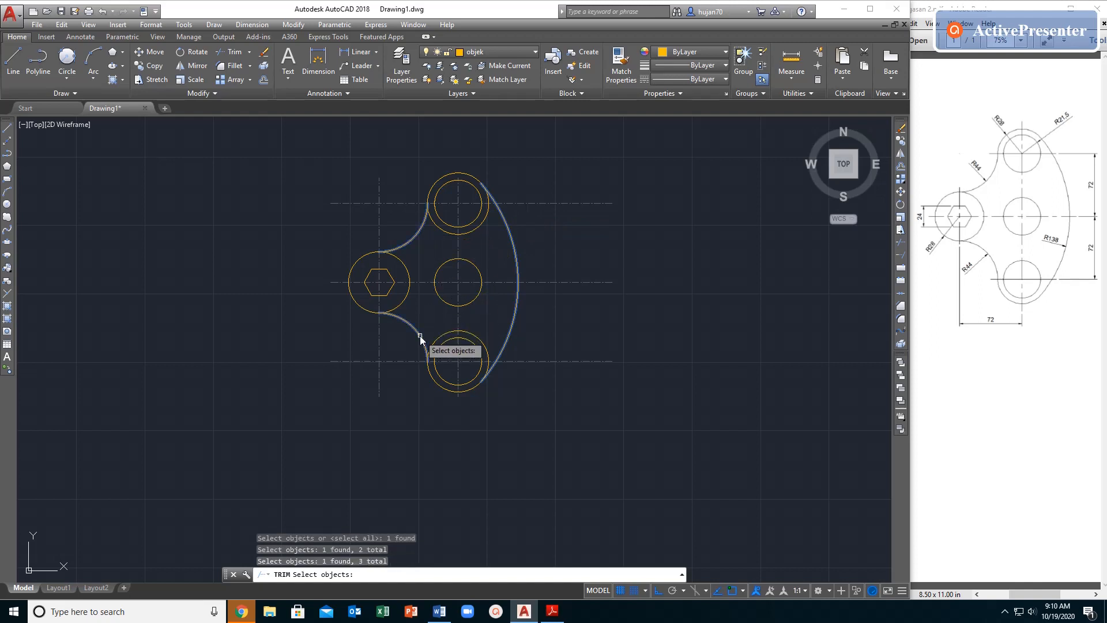
{"action": "key", "text": "Return"}
{"action": "left_click", "coordinate": [440, 340]}
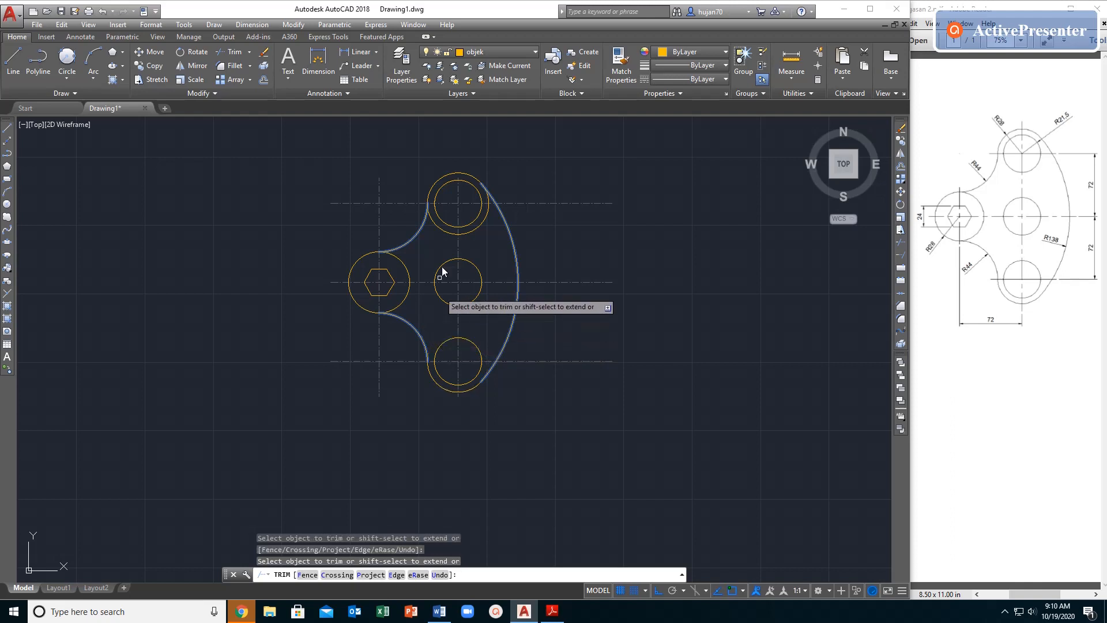
{"action": "left_click", "coordinate": [444, 234]}
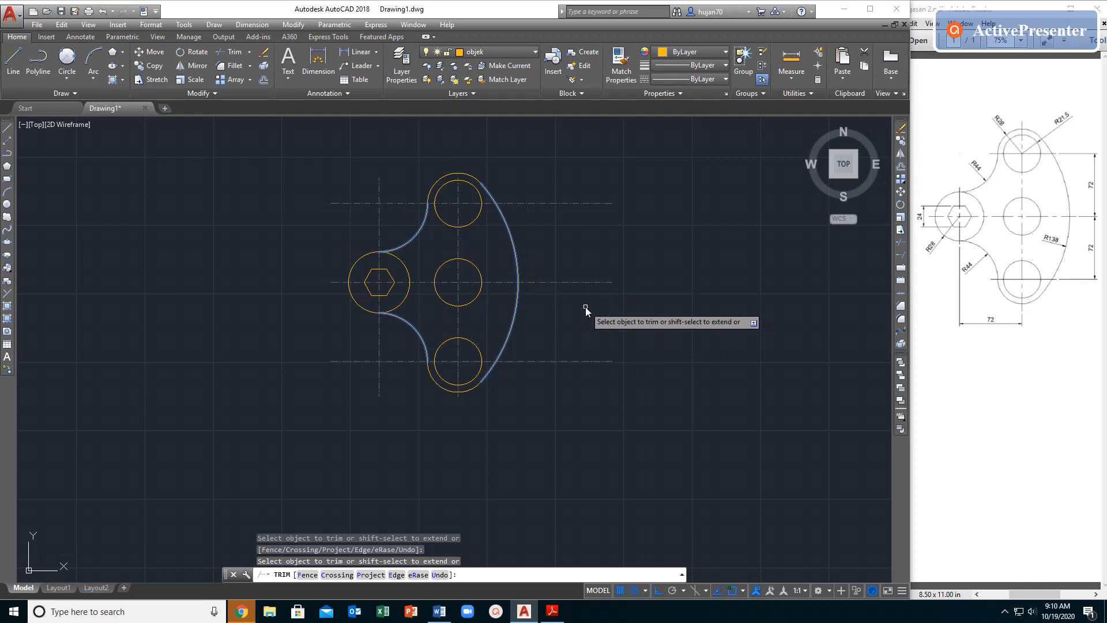
{"action": "key", "text": "Return"}
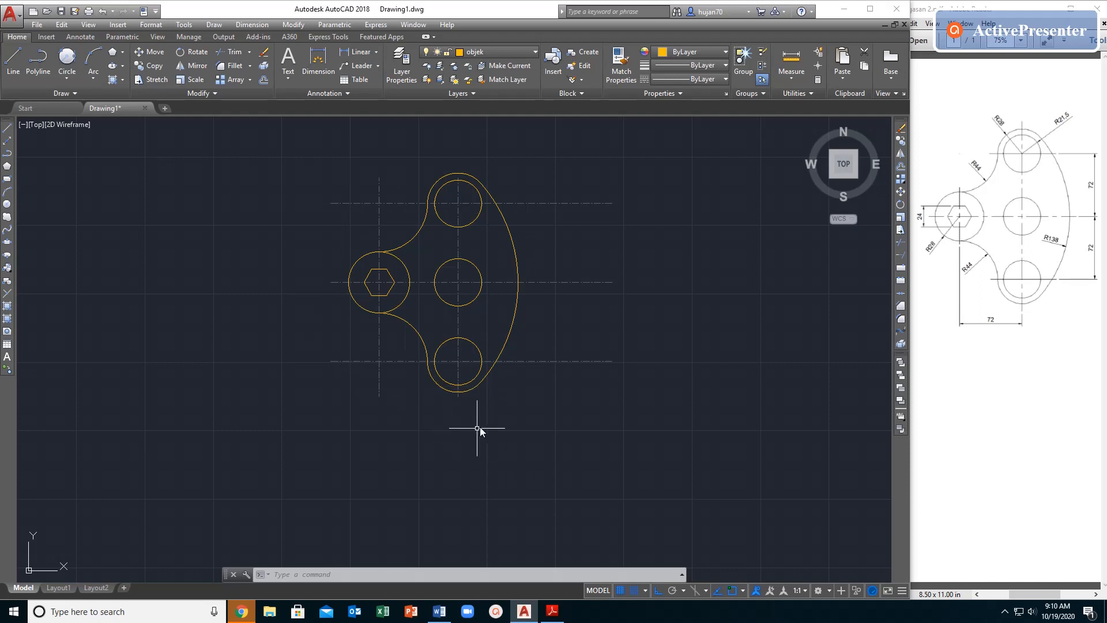
- Add a vertical linear dimension between the upper and middle horizontal centre lines, placed to the right of the radius 138 arc
{"action": "left_click", "coordinate": [376, 53]}
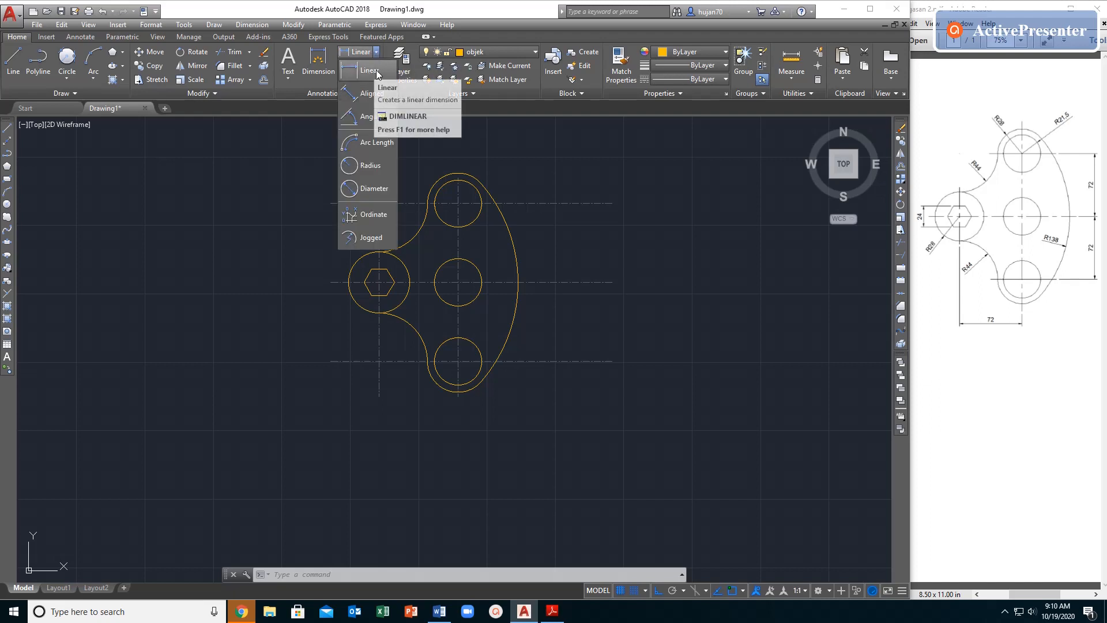
{"action": "left_click", "coordinate": [367, 72]}
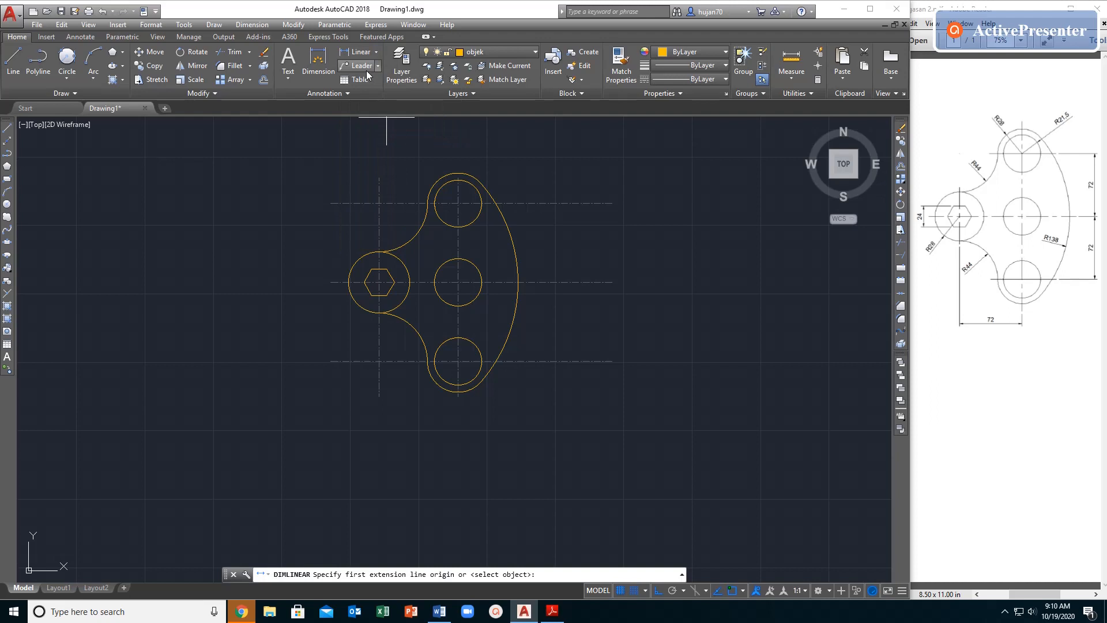
{"action": "left_click", "coordinate": [495, 203]}
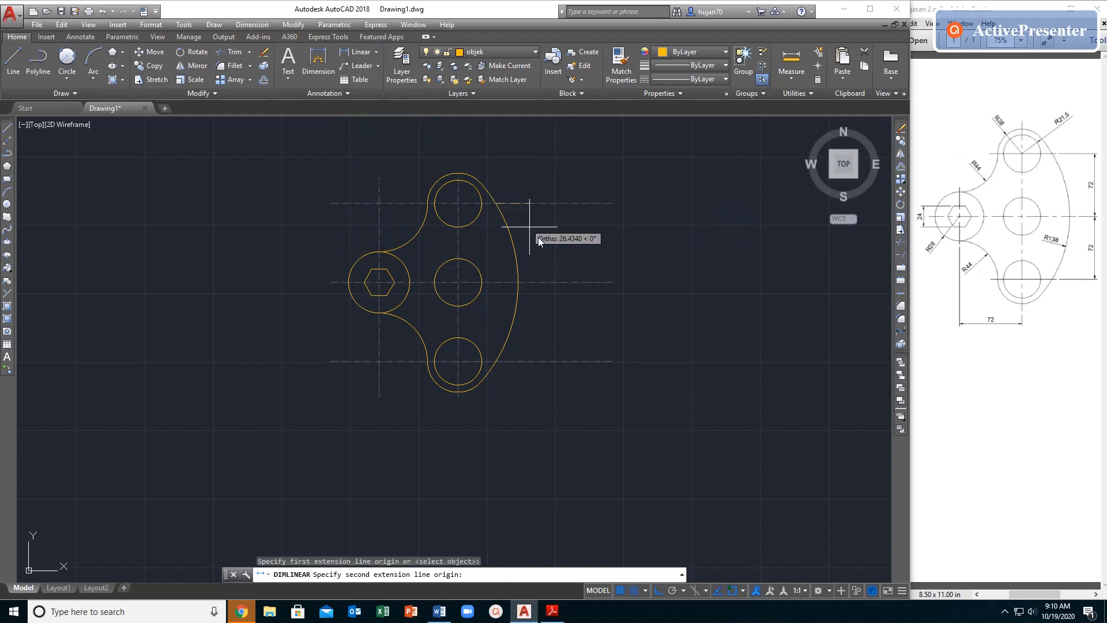
{"action": "left_click", "coordinate": [519, 281]}
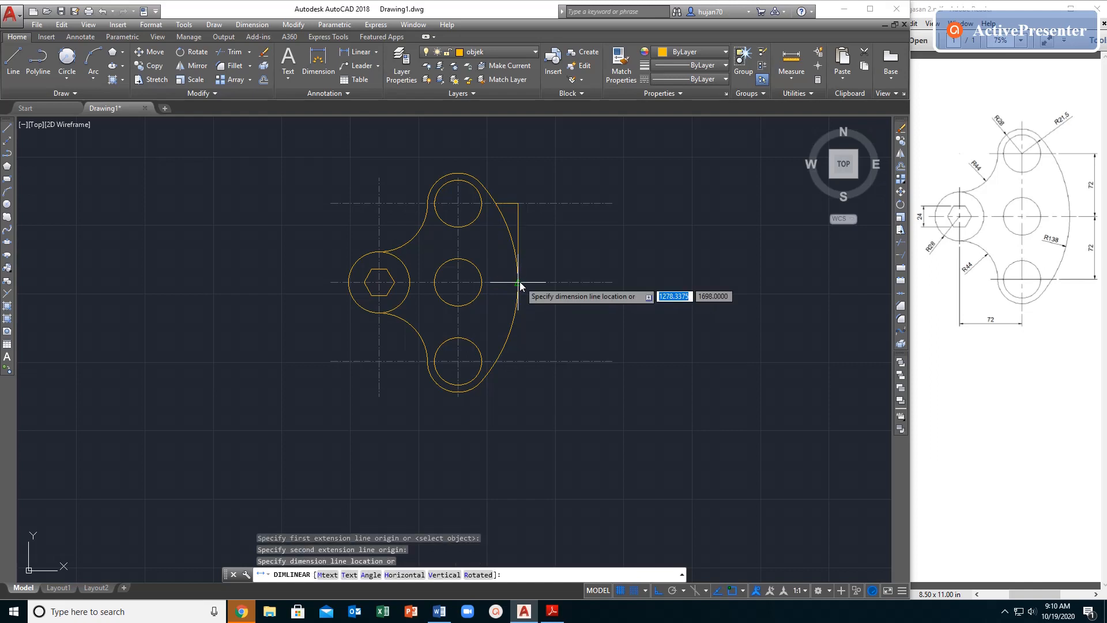
{"action": "left_click", "coordinate": [548, 283]}
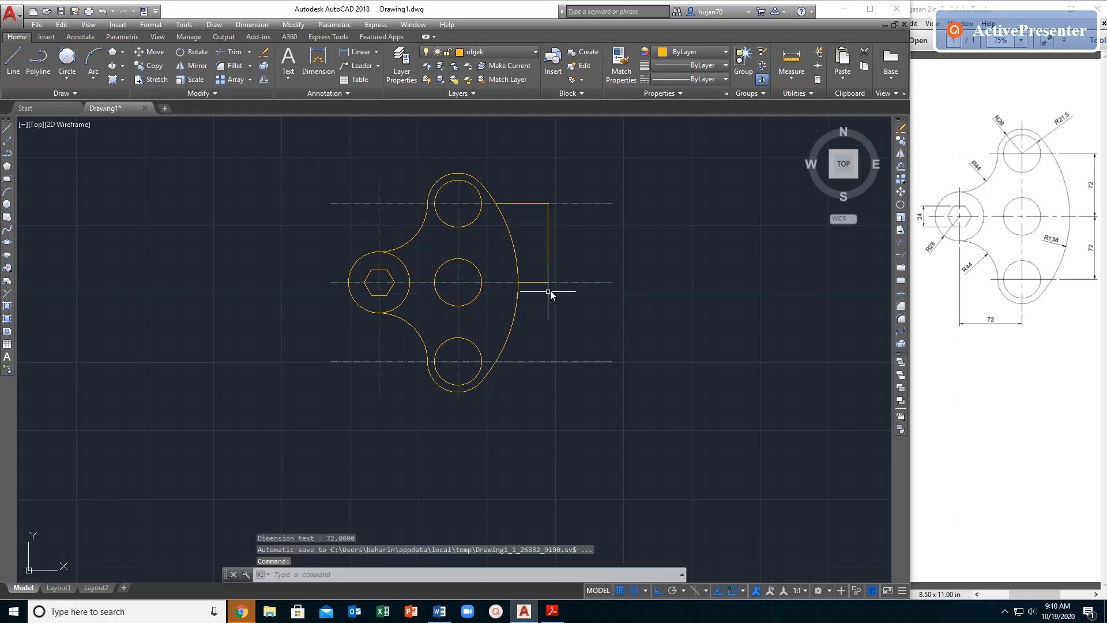
- Examine the size of the text and arrowheads on the new vertical dimension up close
{"action": "scroll", "coordinate": [537, 266], "scroll_direction": "up", "scroll_amount": 5}
{"action": "scroll", "coordinate": [537, 266], "scroll_direction": "down", "scroll_amount": 4}
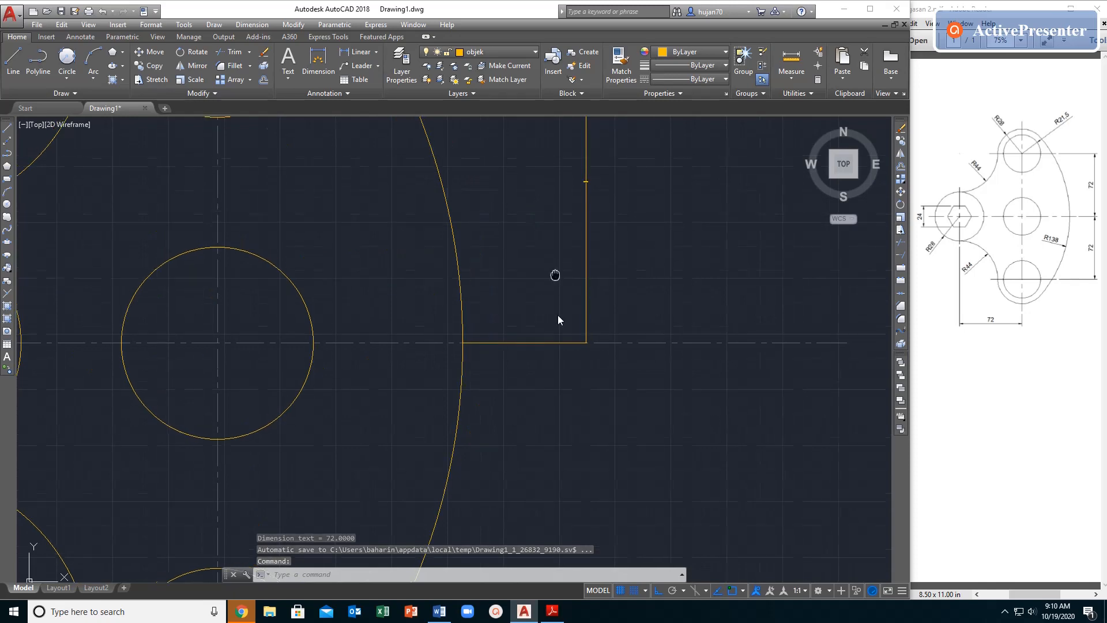
{"action": "scroll", "coordinate": [555, 392], "scroll_direction": "up", "scroll_amount": 6}
{"action": "scroll", "coordinate": [629, 312], "scroll_direction": "up", "scroll_amount": 2}
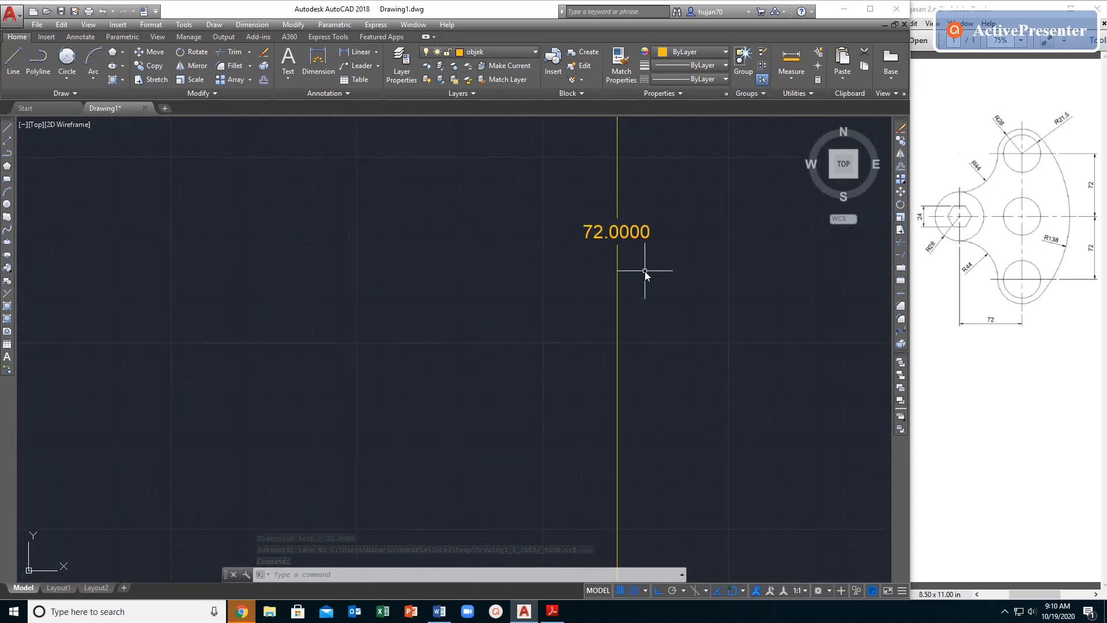
{"action": "scroll", "coordinate": [625, 286], "scroll_direction": "down", "scroll_amount": 5}
{"action": "scroll", "coordinate": [626, 304], "scroll_direction": "down", "scroll_amount": 2}
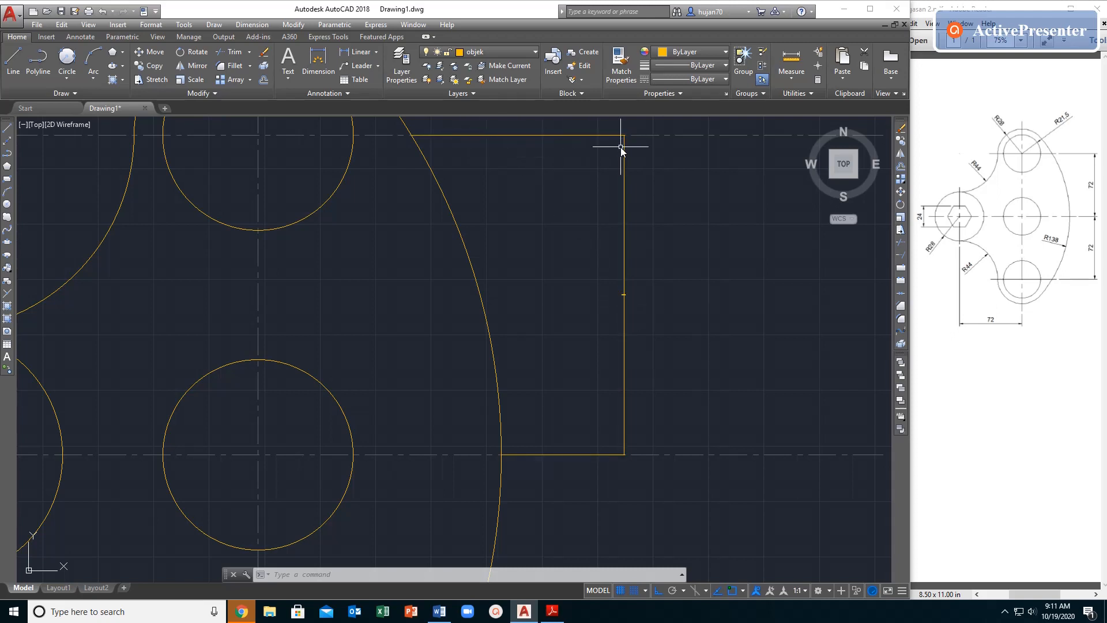
{"action": "scroll", "coordinate": [617, 143], "scroll_direction": "up", "scroll_amount": 5}
{"action": "scroll", "coordinate": [685, 171], "scroll_direction": "up", "scroll_amount": 6}
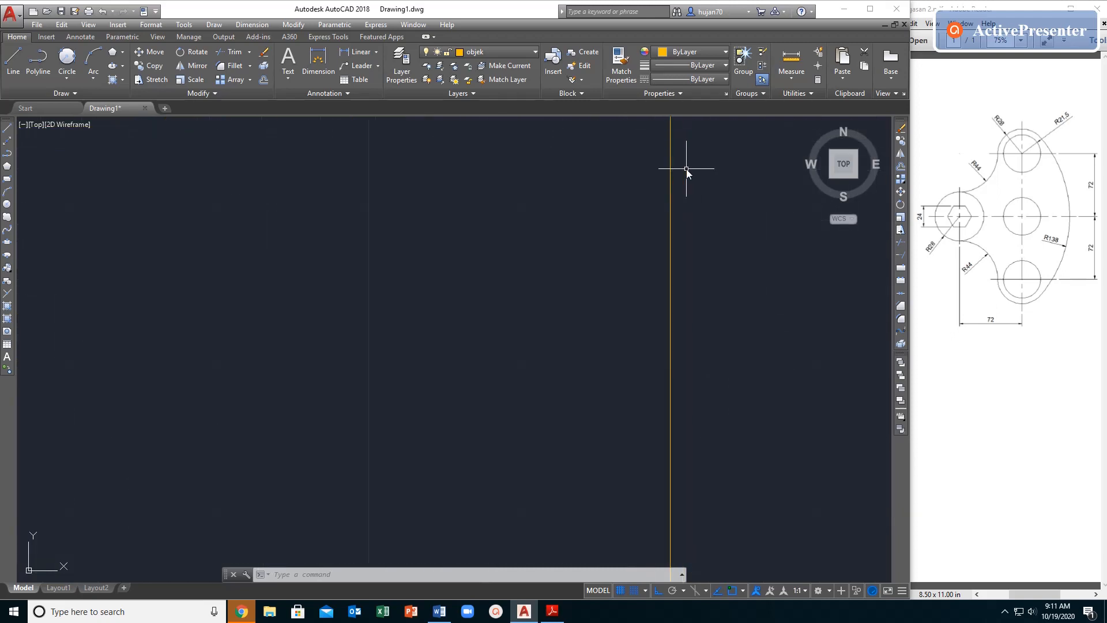
{"action": "middle_click_drag", "start_coordinate": [684, 172], "coordinate": [686, 395]}
{"action": "scroll", "coordinate": [637, 329], "scroll_direction": "down", "scroll_amount": 4}
{"action": "scroll", "coordinate": [598, 355], "scroll_direction": "down", "scroll_amount": 6}
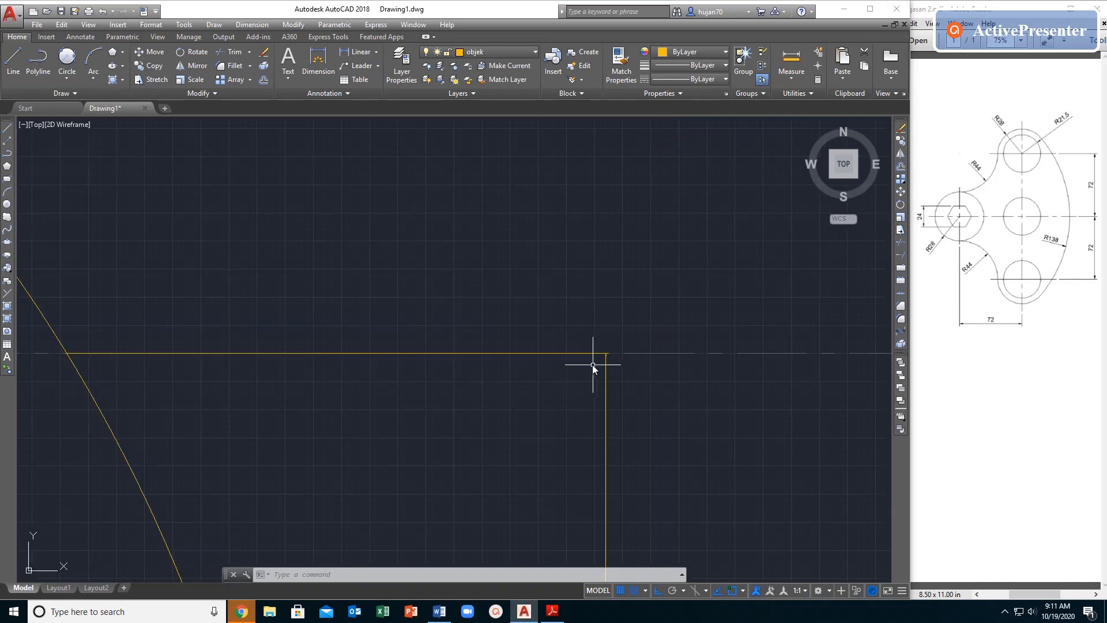
{"action": "middle_click_drag", "start_coordinate": [592, 360], "coordinate": [614, 178]}
{"action": "scroll", "coordinate": [604, 288], "scroll_direction": "down", "scroll_amount": 3}
{"action": "middle_click_drag", "start_coordinate": [630, 369], "coordinate": [600, 227]}
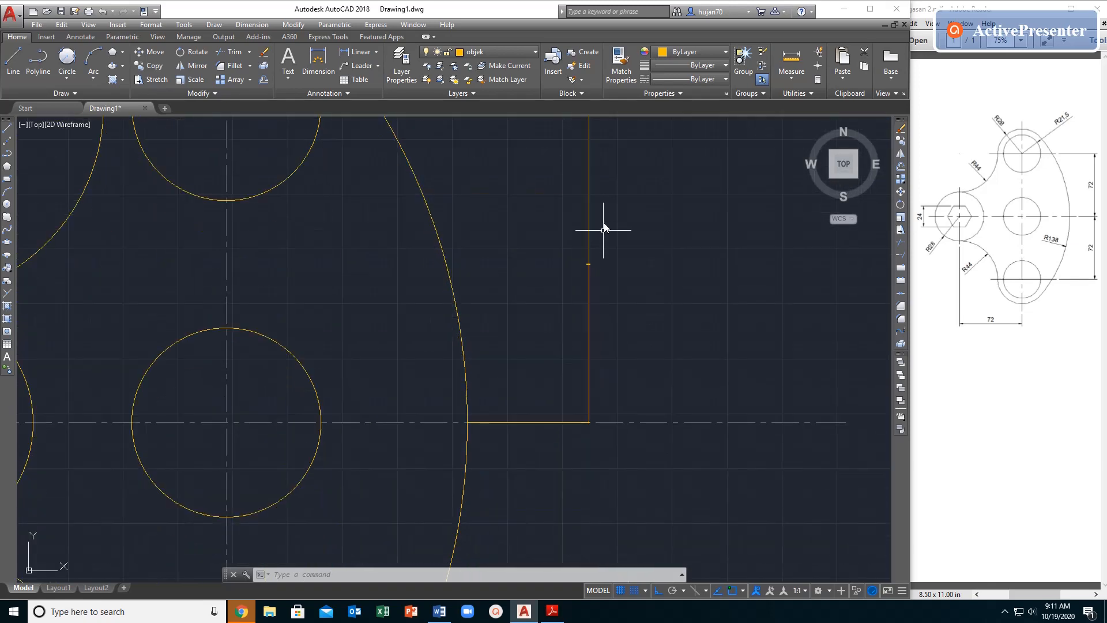
{"action": "scroll", "coordinate": [564, 352], "scroll_direction": "down", "scroll_amount": 2}
{"action": "scroll", "coordinate": [565, 311], "scroll_direction": "down", "scroll_amount": 3}
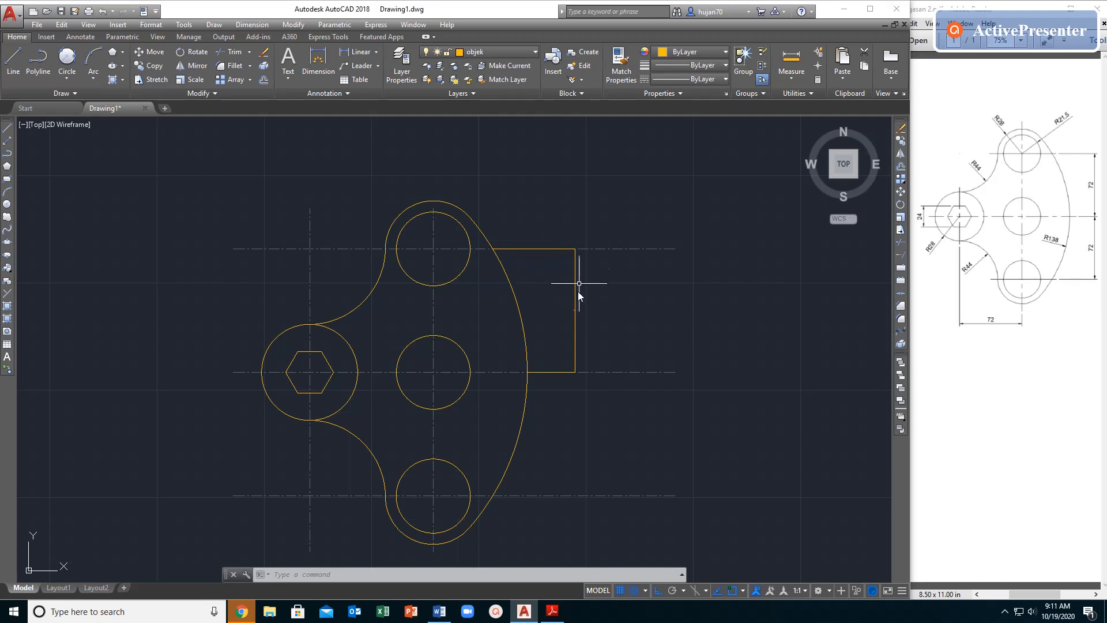
- Move the vertical dimension to the dim layer
{"action": "left_click", "coordinate": [563, 250]}
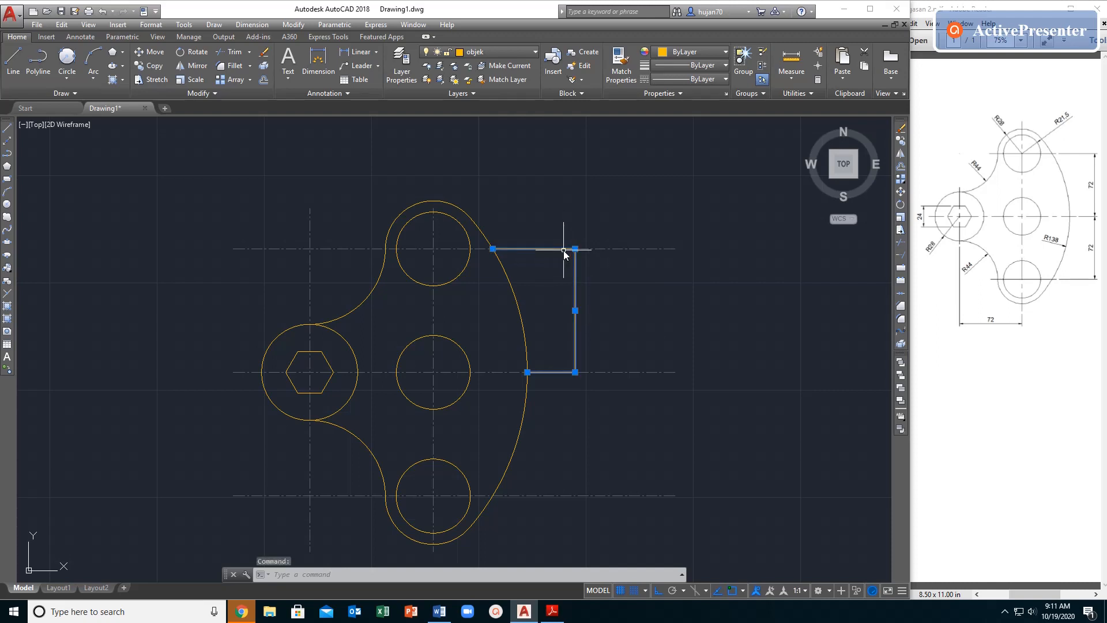
{"action": "left_click", "coordinate": [535, 52]}
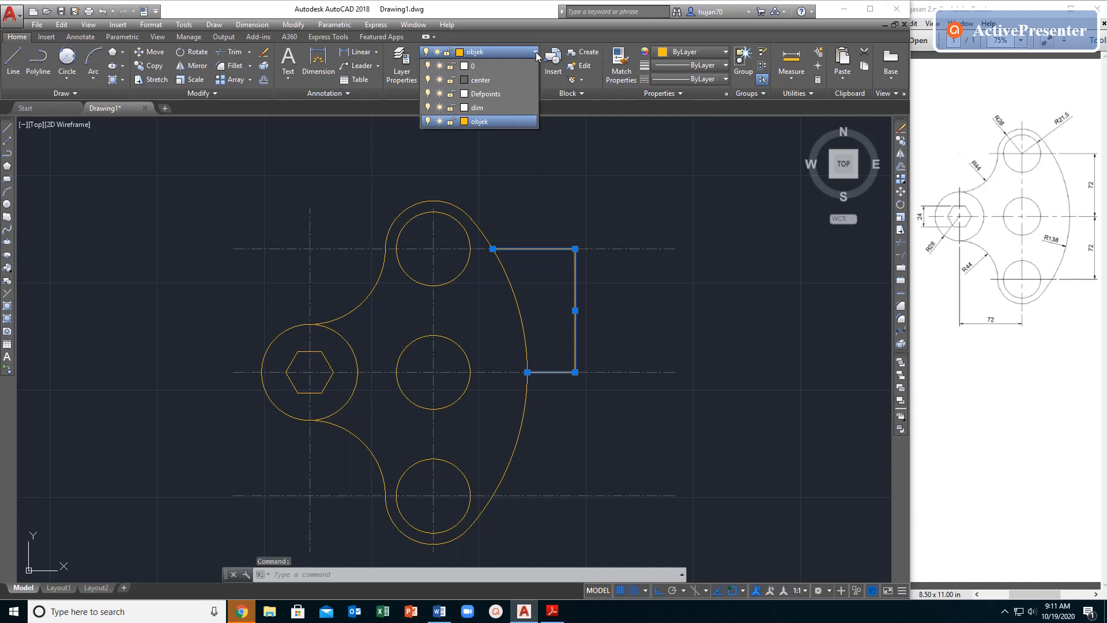
{"action": "left_click", "coordinate": [480, 109]}
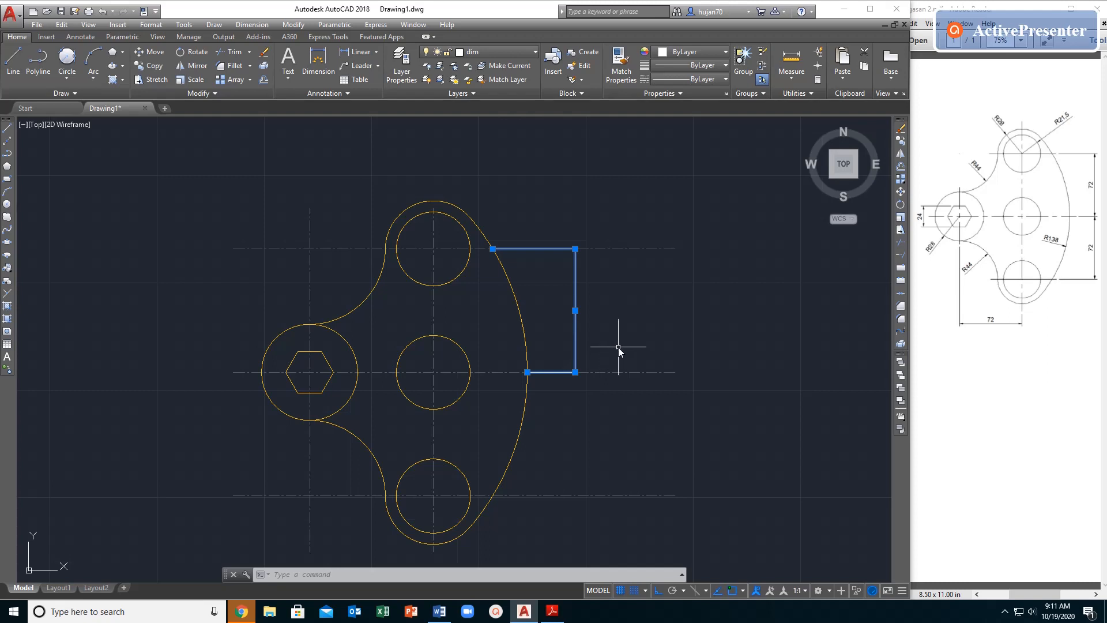
{"action": "key", "text": "Escape"}
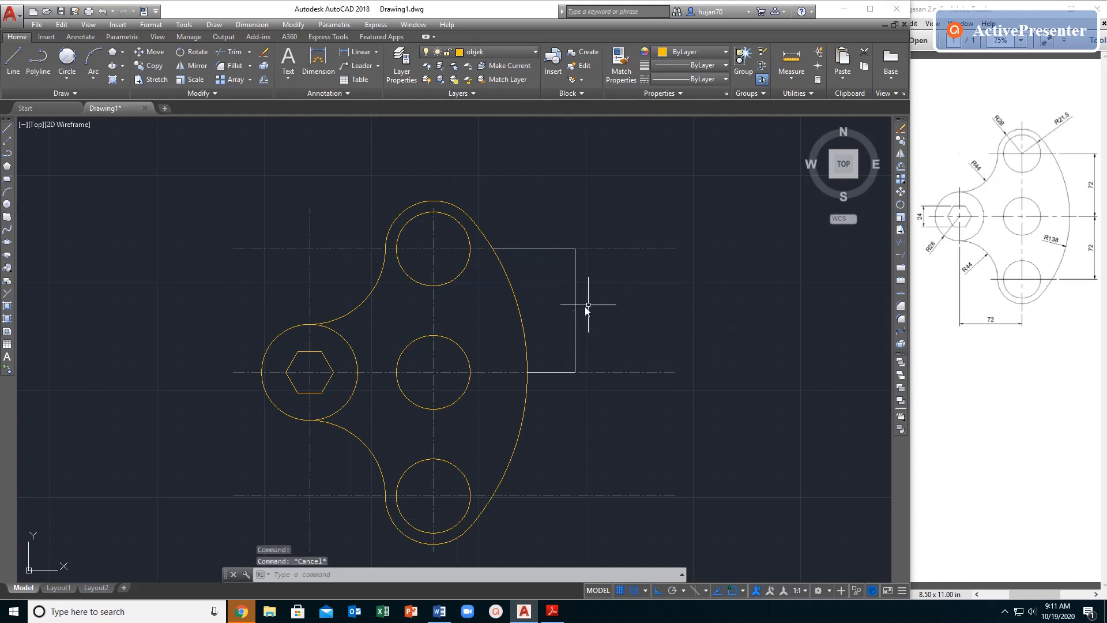
- Set the text height of the Standard dimension style to 4 and make that style current
{"action": "scroll", "coordinate": [575, 247], "scroll_direction": "up", "scroll_amount": 4}
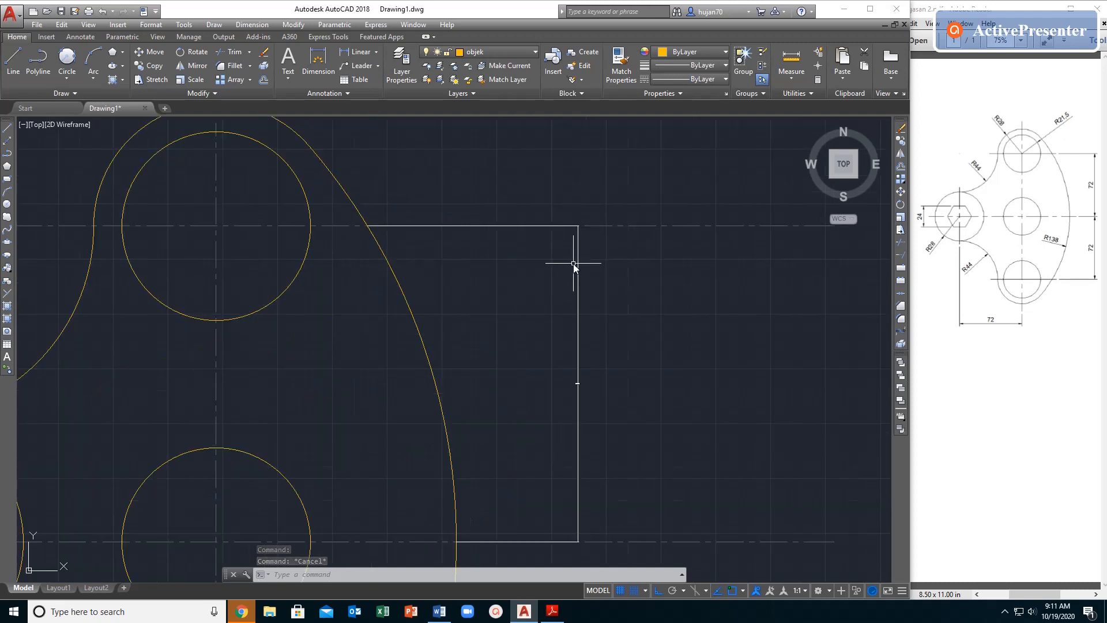
{"action": "middle_click_drag", "start_coordinate": [630, 289], "coordinate": [627, 245]}
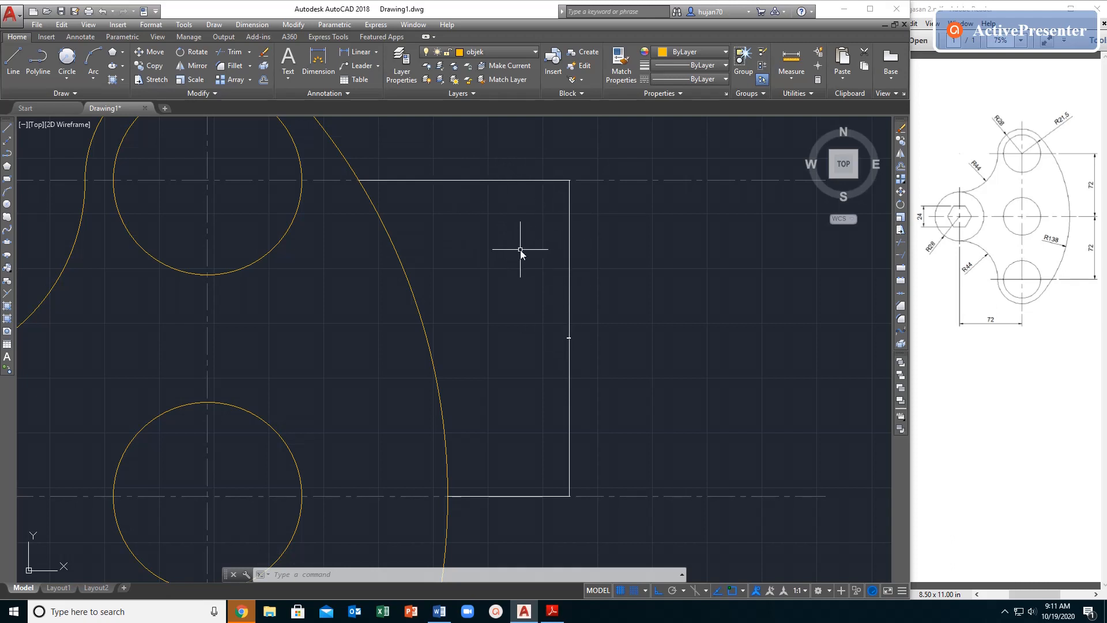
{"action": "left_click", "coordinate": [252, 25]}
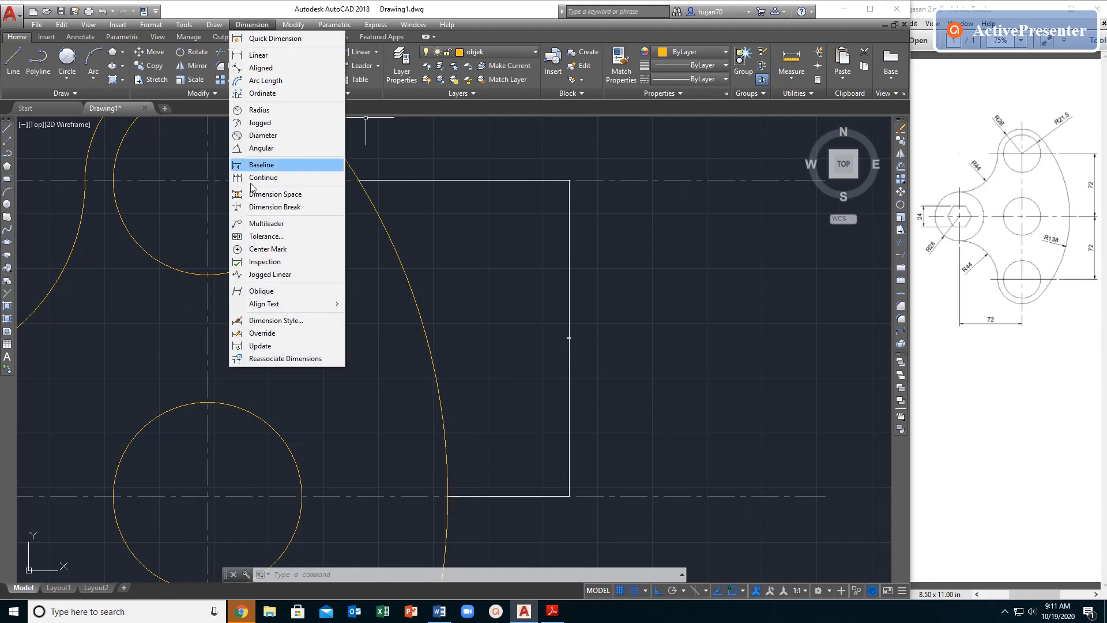
{"action": "left_click", "coordinate": [281, 322]}
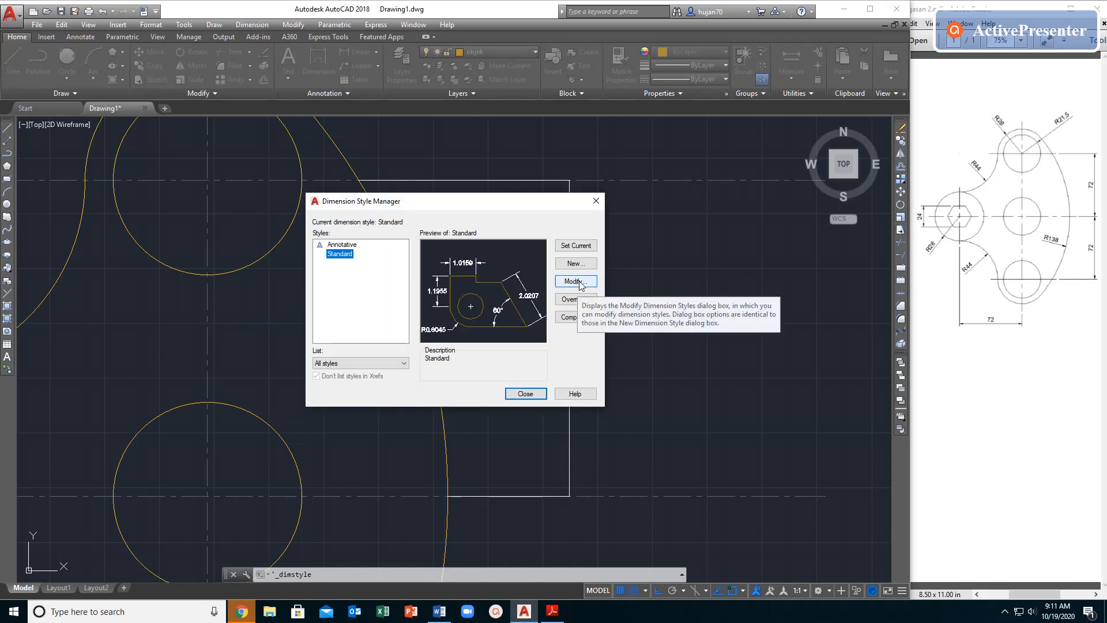
{"action": "left_click", "coordinate": [576, 281]}
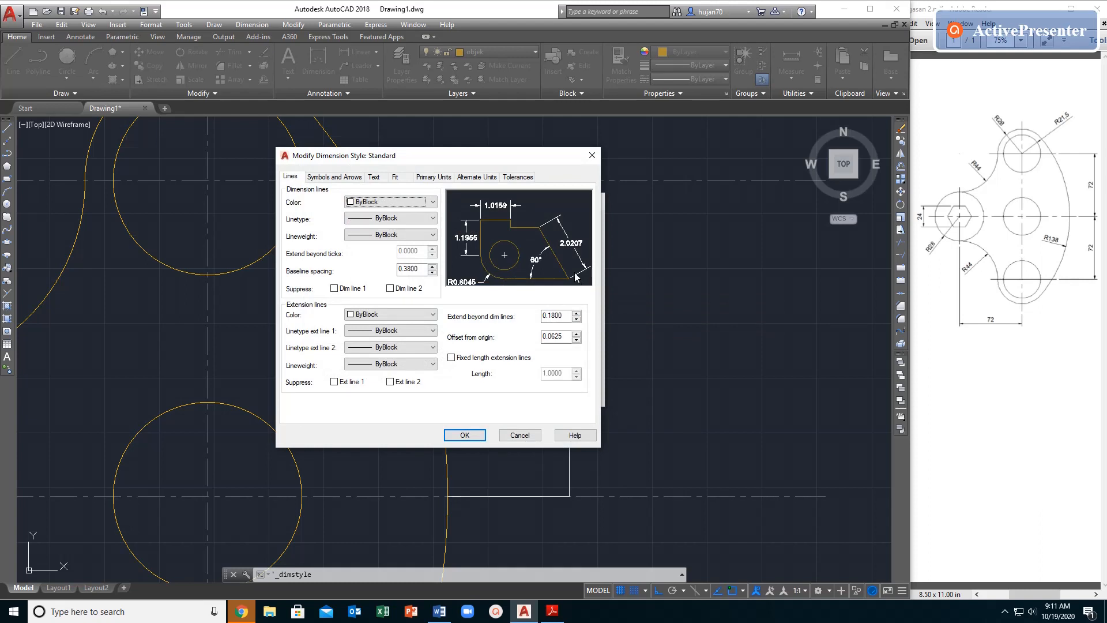
{"action": "left_click", "coordinate": [374, 177]}
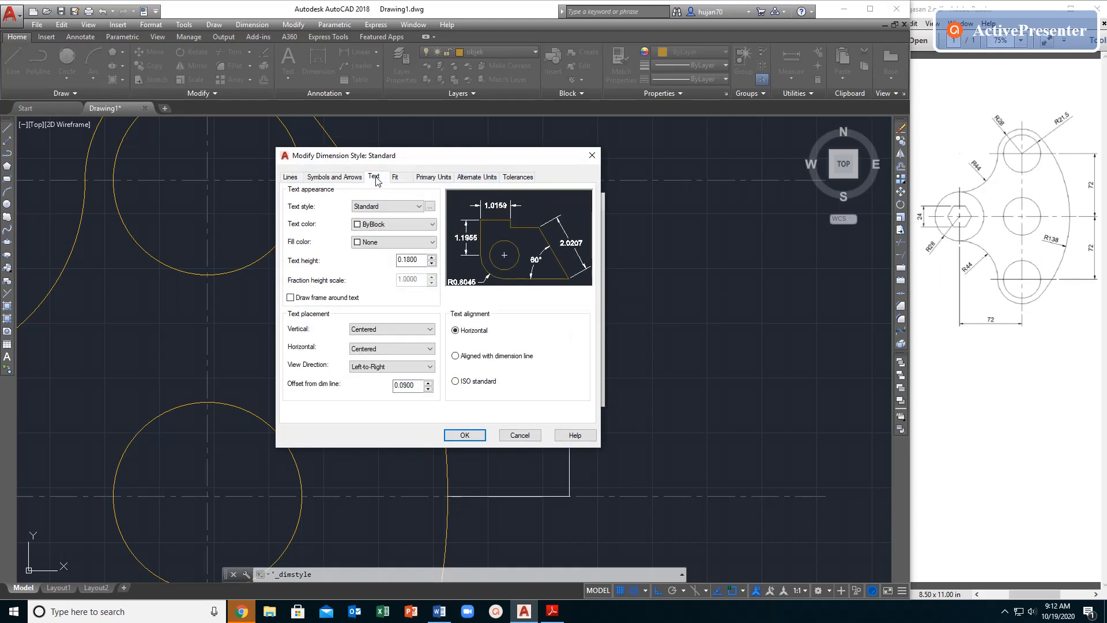
{"action": "double_click", "coordinate": [403, 259]}
{"action": "type", "text": "4"}
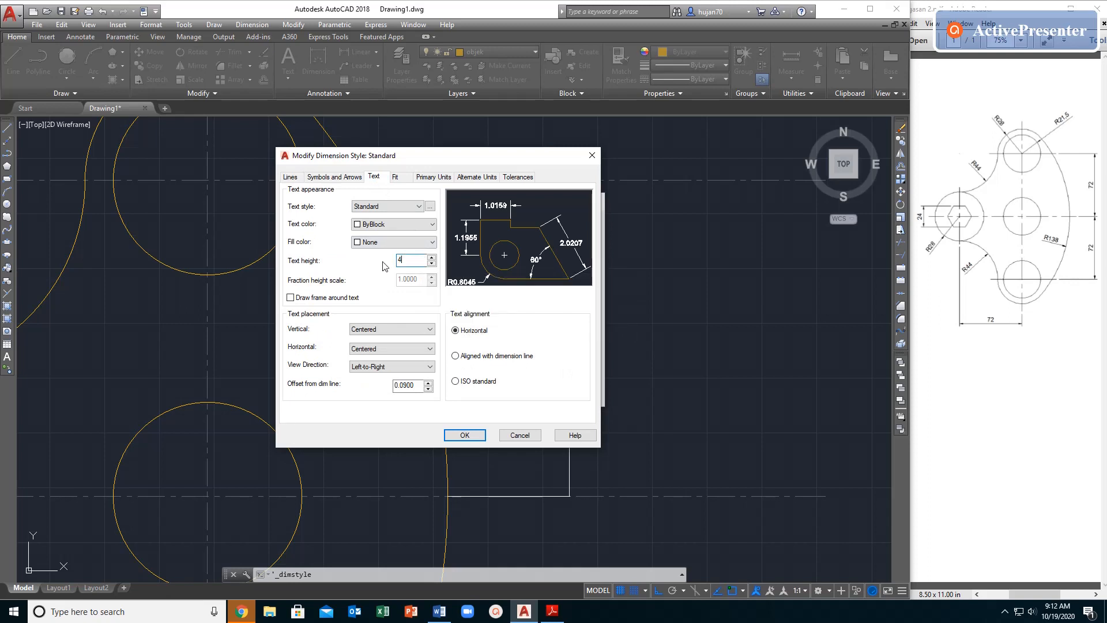
{"action": "left_click", "coordinate": [469, 436]}
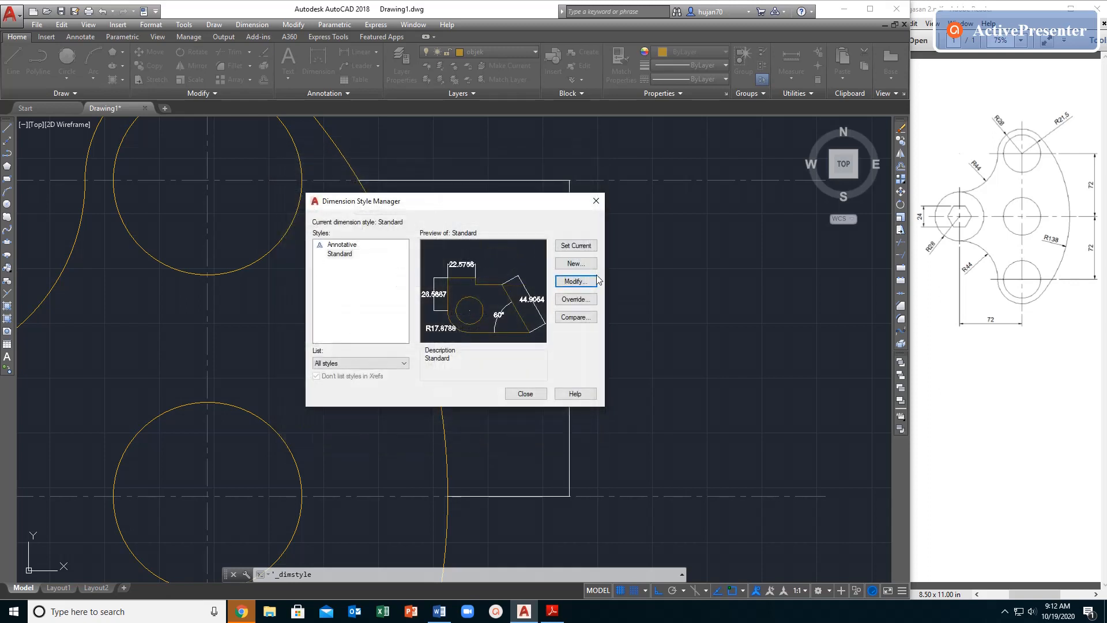
{"action": "left_click", "coordinate": [575, 245]}
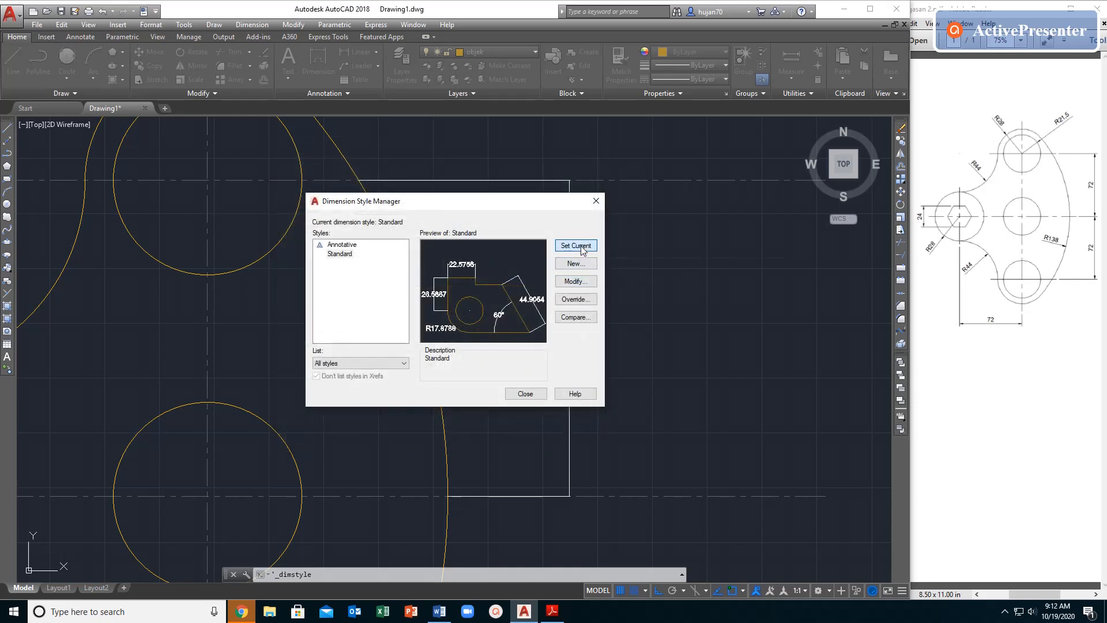
{"action": "left_click", "coordinate": [525, 394]}
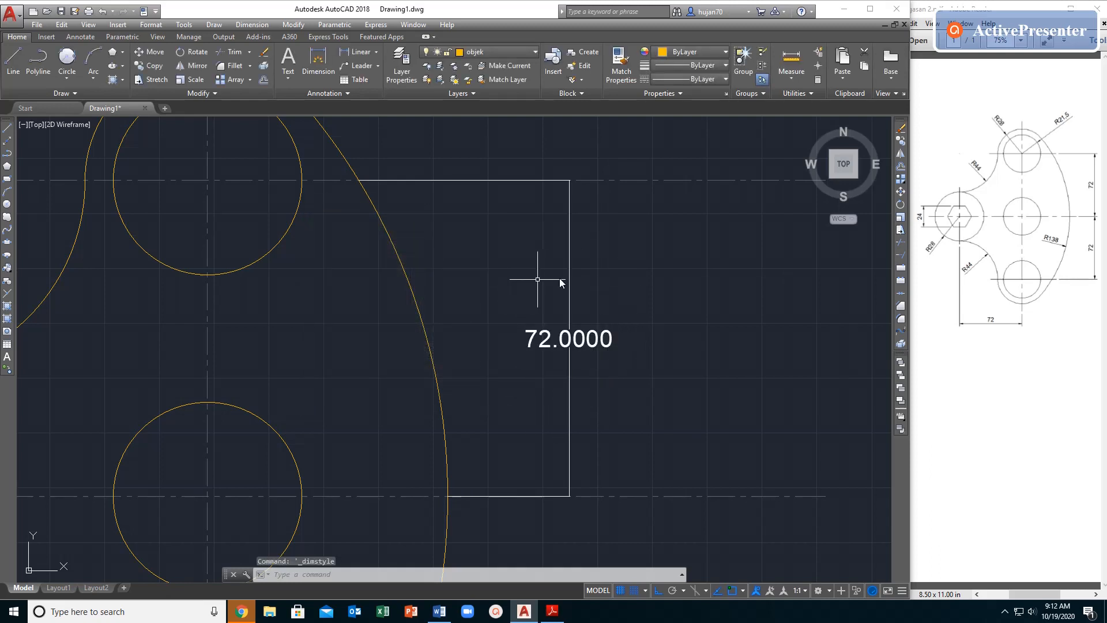
- Modify the Standard dimension style so baseline spacing, extension beyond dimension lines and offset from origin are all 2
{"action": "scroll", "coordinate": [593, 357], "scroll_direction": "down", "scroll_amount": 4}
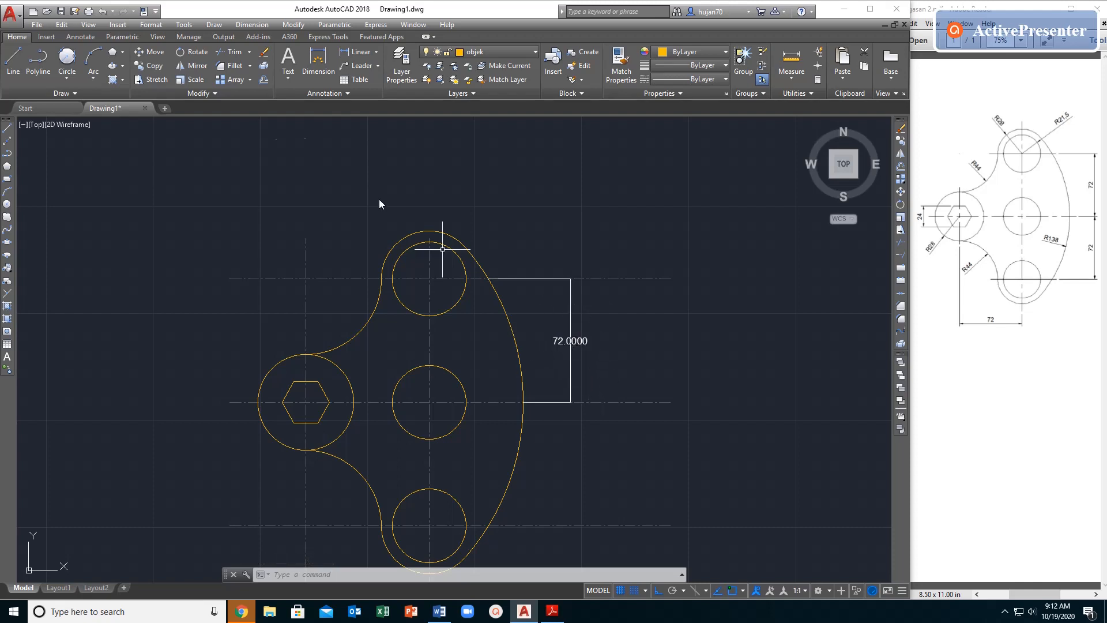
{"action": "left_click", "coordinate": [252, 25]}
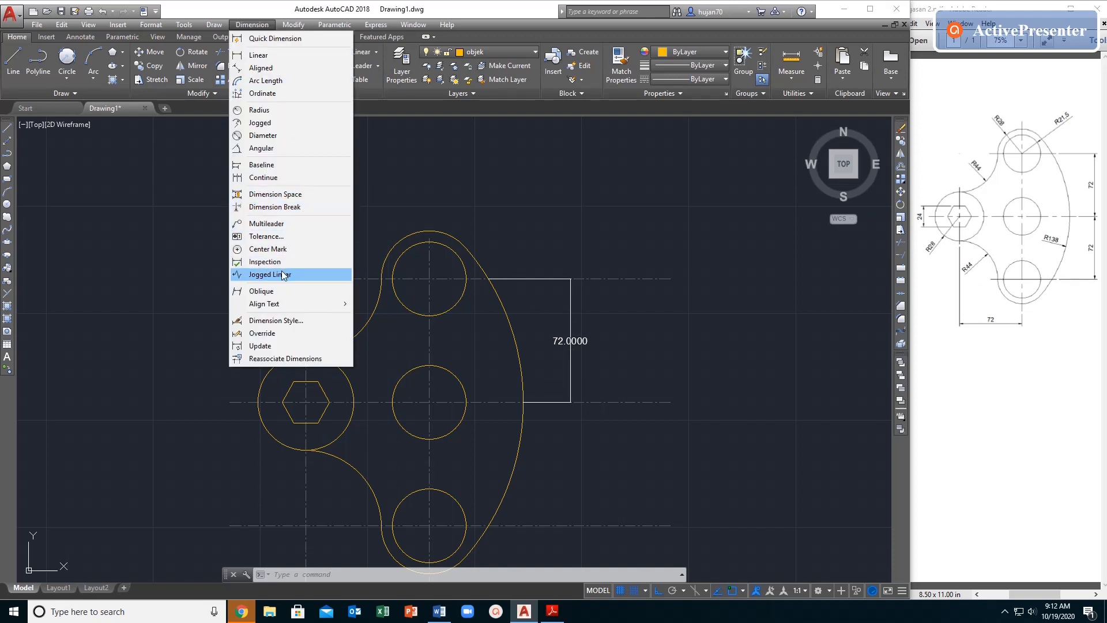
{"action": "left_click", "coordinate": [284, 320]}
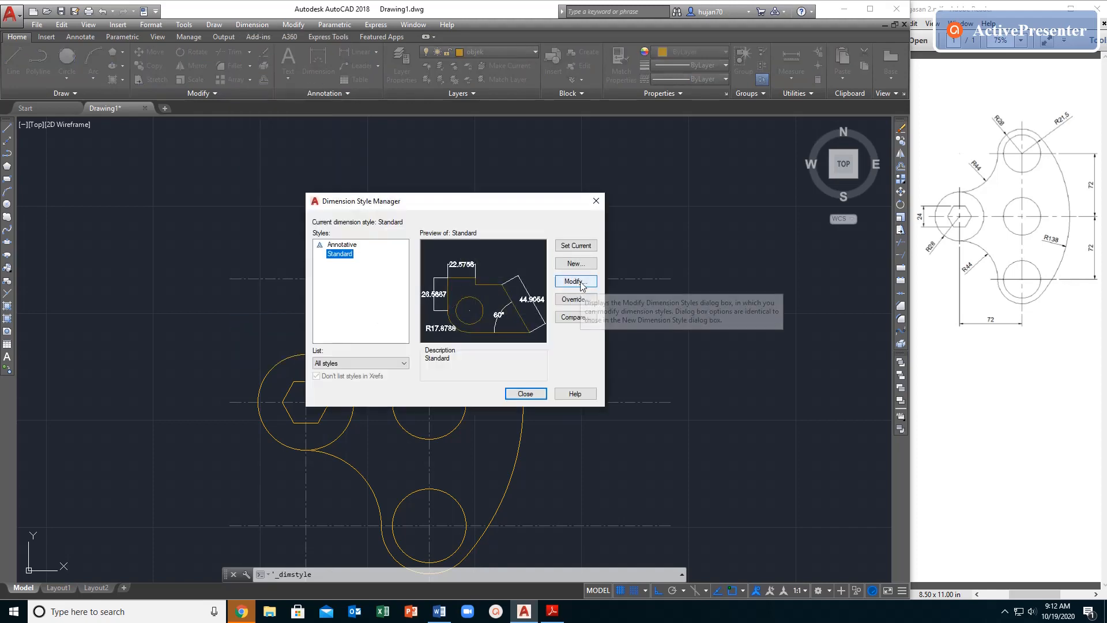
{"action": "left_click", "coordinate": [576, 282]}
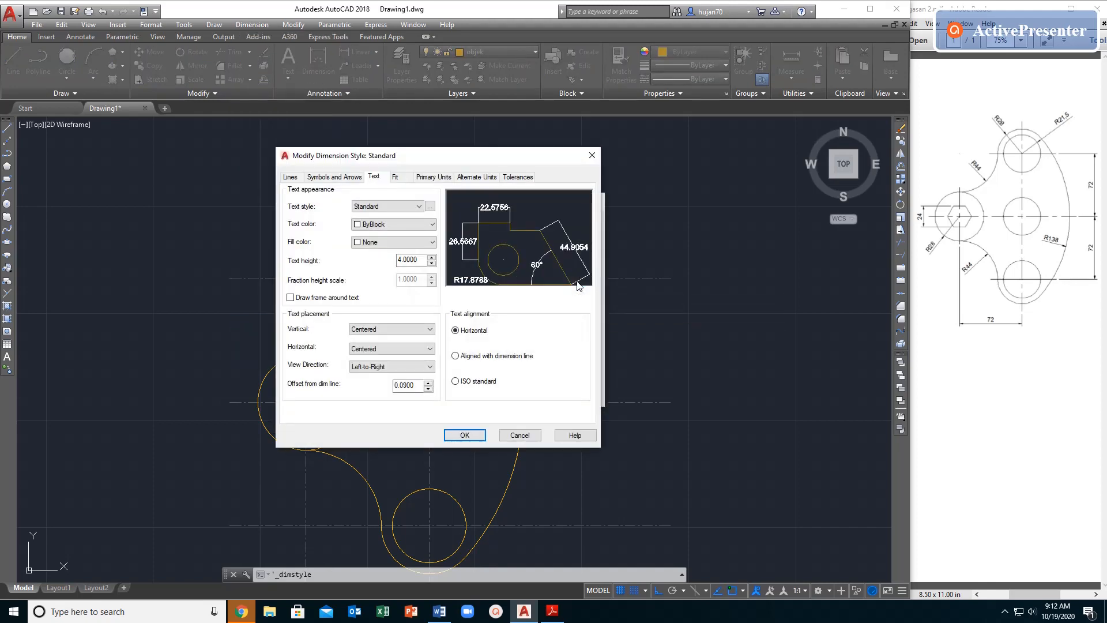
{"action": "left_click", "coordinate": [290, 178]}
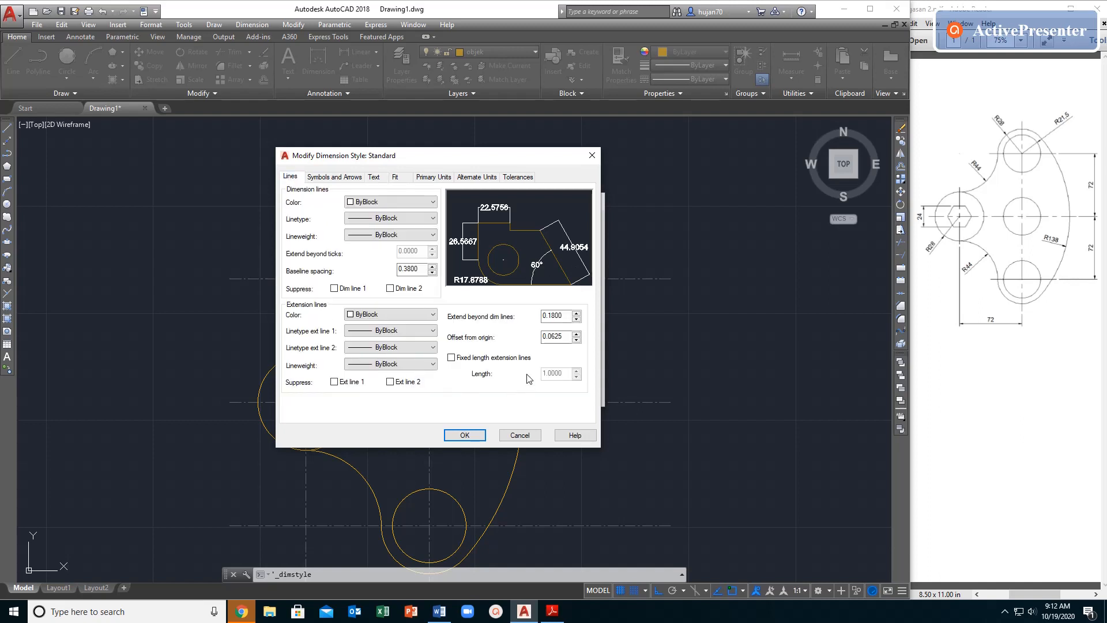
{"action": "left_click", "coordinate": [423, 269]}
{"action": "type", "text": "2"}
{"action": "left_click_drag", "start_coordinate": [568, 316], "coordinate": [479, 333]}
{"action": "type", "text": "2"}
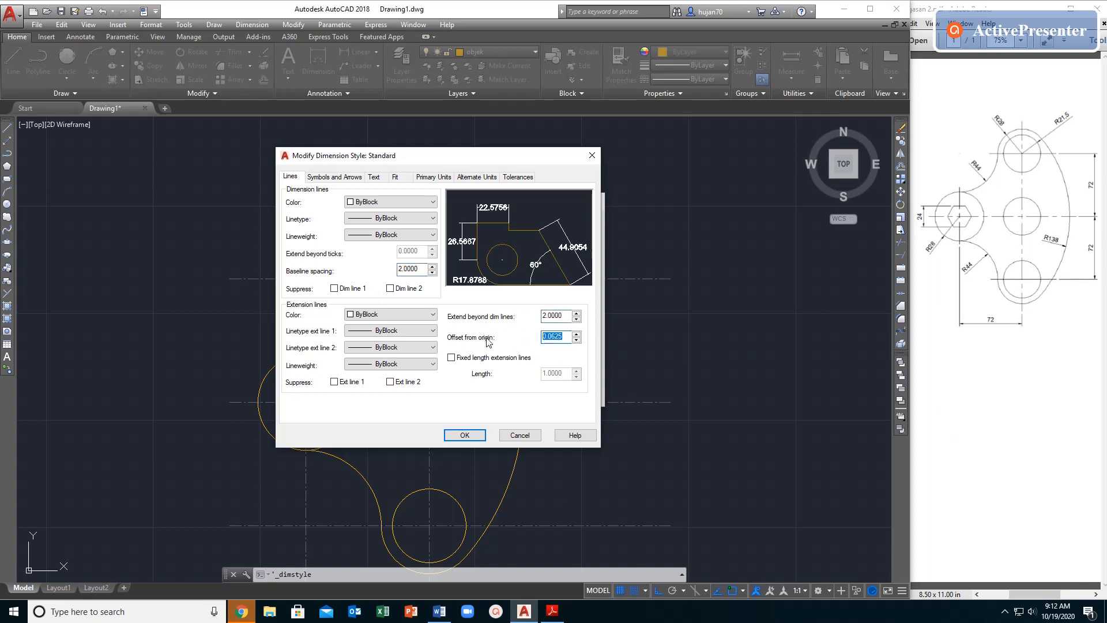
{"action": "type", "text": "2"}
- Set the Standard style's arrow size, center mark size and dimension break size to 4
{"action": "left_click", "coordinate": [350, 178]}
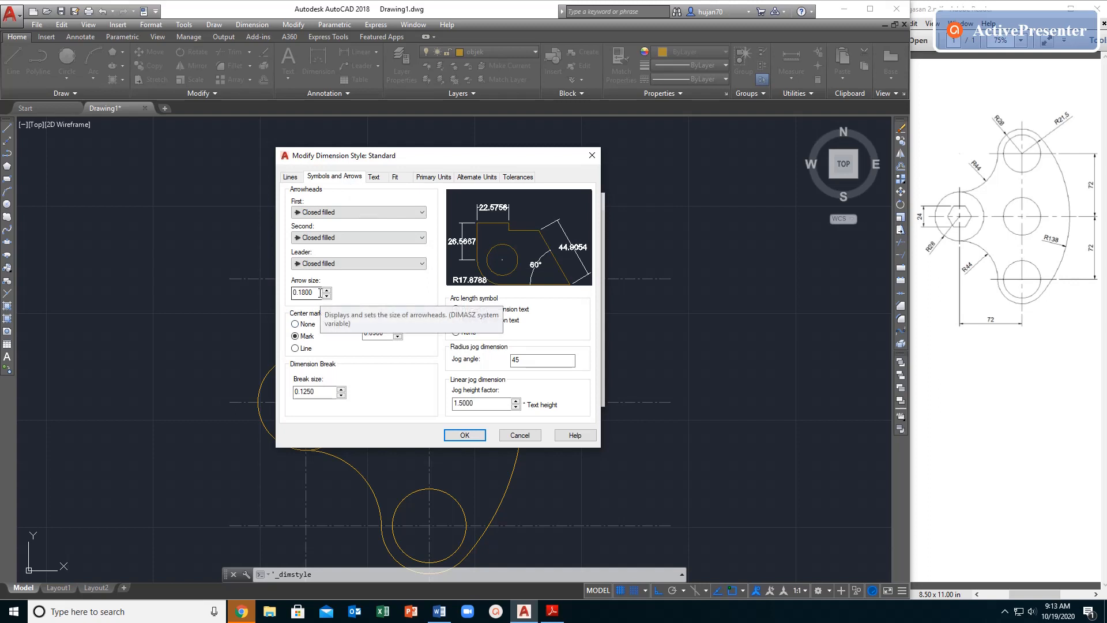
{"action": "left_click_drag", "start_coordinate": [321, 292], "coordinate": [226, 285]}
{"action": "type", "text": "4"}
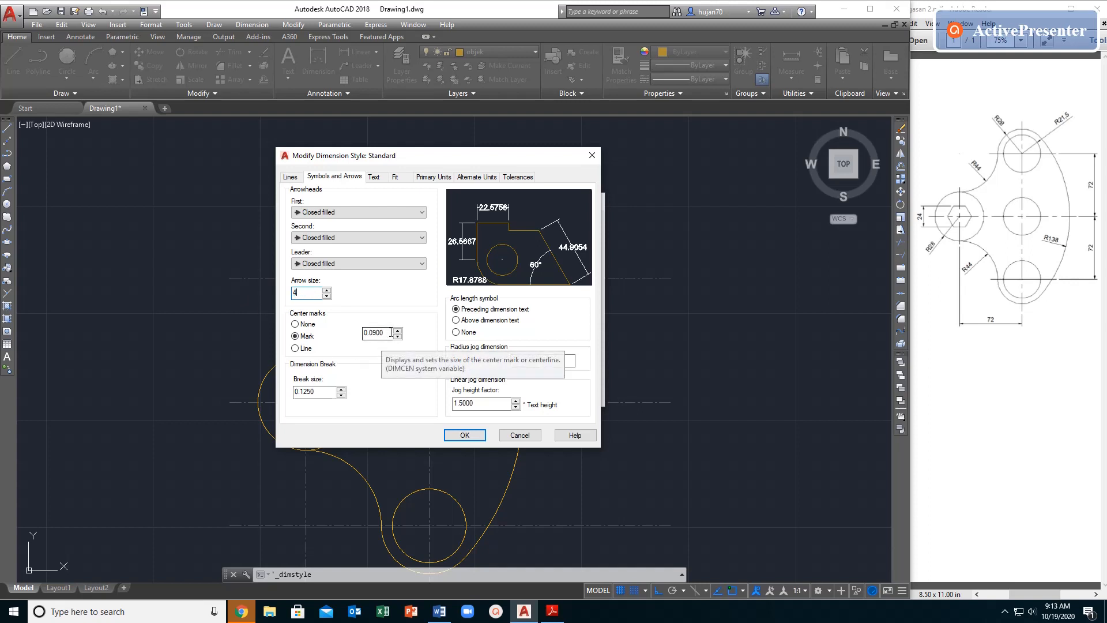
{"action": "left_click_drag", "start_coordinate": [391, 332], "coordinate": [330, 334]}
{"action": "type", "text": "4"}
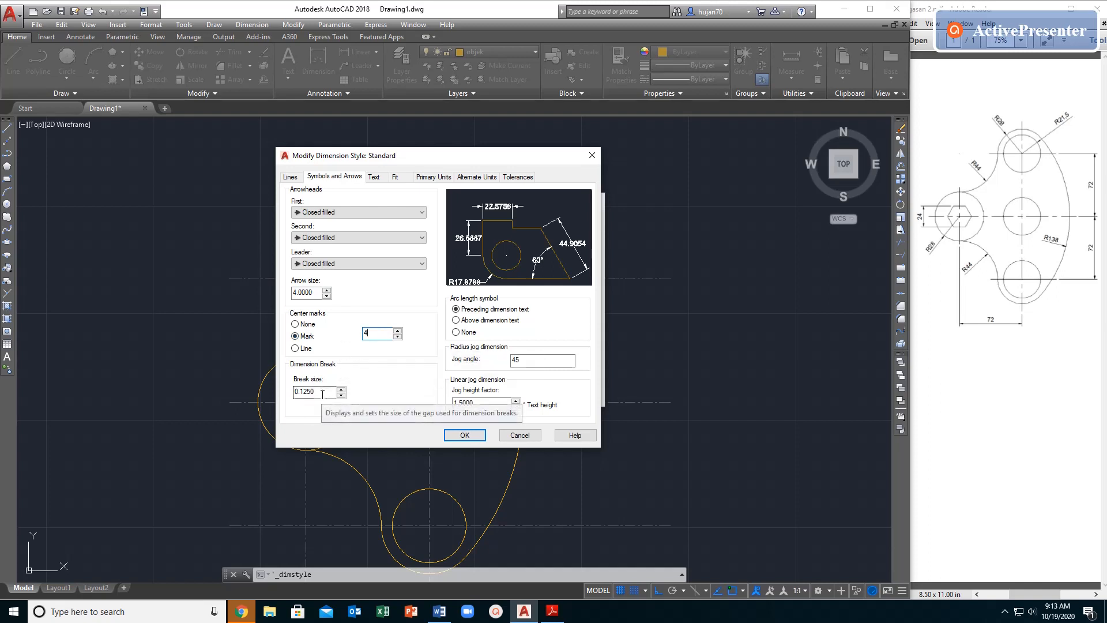
{"action": "left_click_drag", "start_coordinate": [323, 394], "coordinate": [264, 398]}
{"action": "type", "text": "4"}
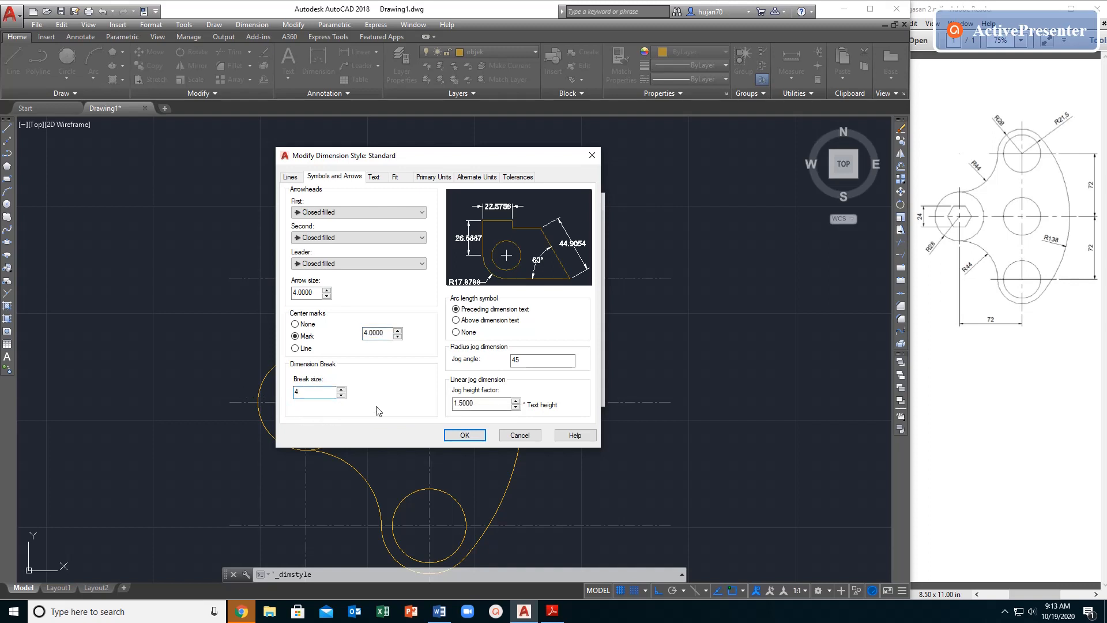
- Set the dimension text's offset from the dimension line to 2, its alignment to ISO standard and its vertical placement to Above
{"action": "left_click", "coordinate": [375, 178]}
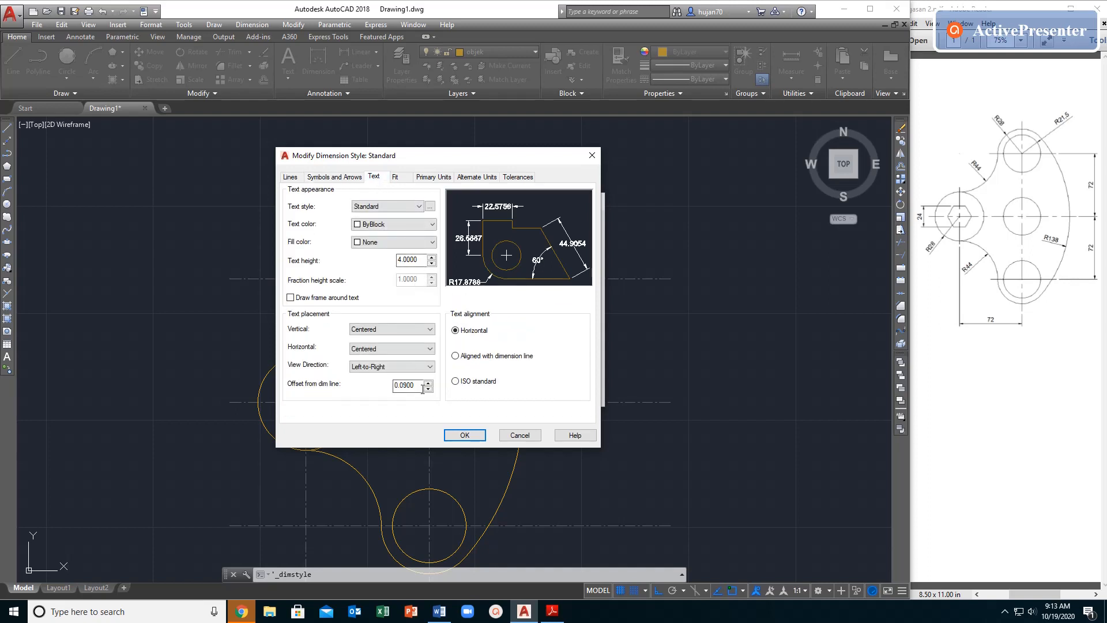
{"action": "left_click_drag", "start_coordinate": [419, 386], "coordinate": [347, 381]}
{"action": "type", "text": "2"}
{"action": "left_click", "coordinate": [456, 381]}
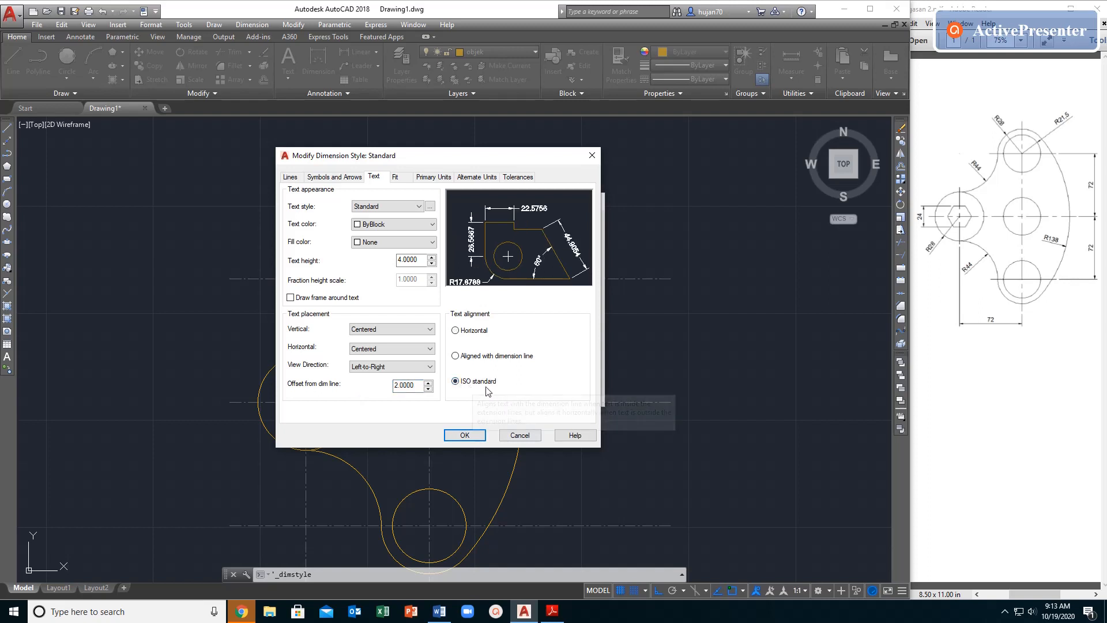
{"action": "left_click", "coordinate": [425, 330]}
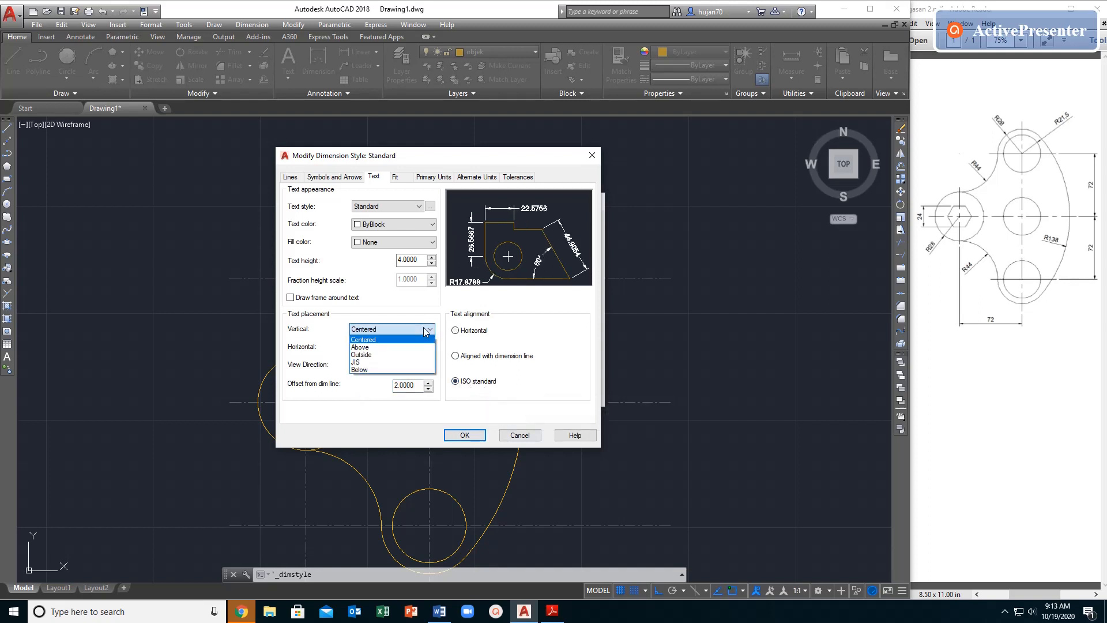
{"action": "left_click", "coordinate": [394, 348]}
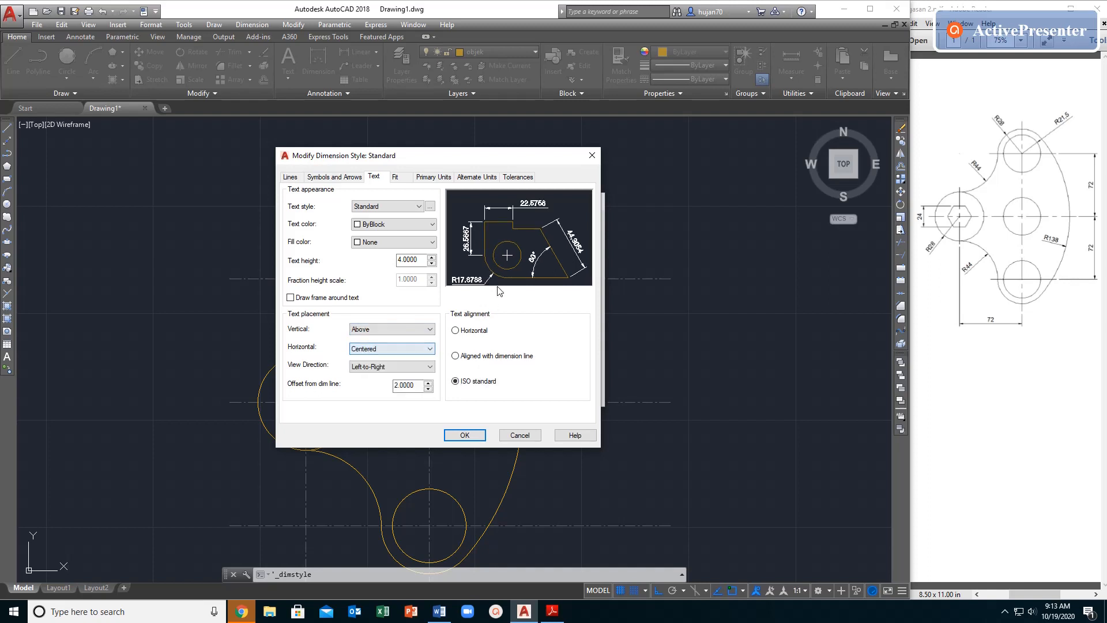
- Set the linear dimension precision to 0, apply the Standard style changes and check the updated vertical dimension
{"action": "left_click", "coordinate": [436, 181]}
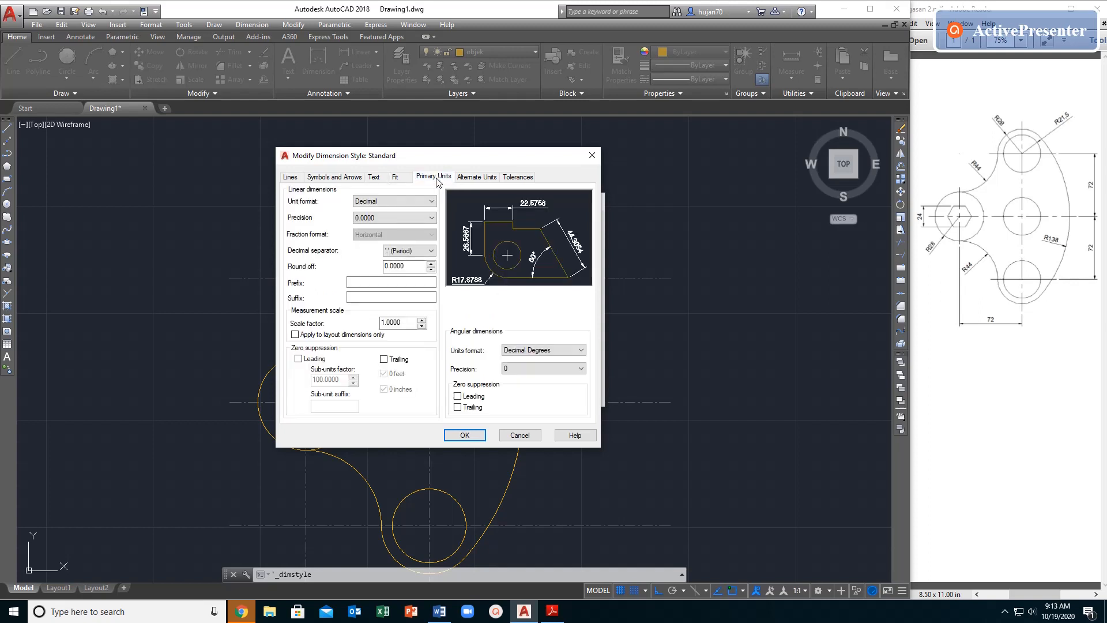
{"action": "left_click", "coordinate": [432, 217]}
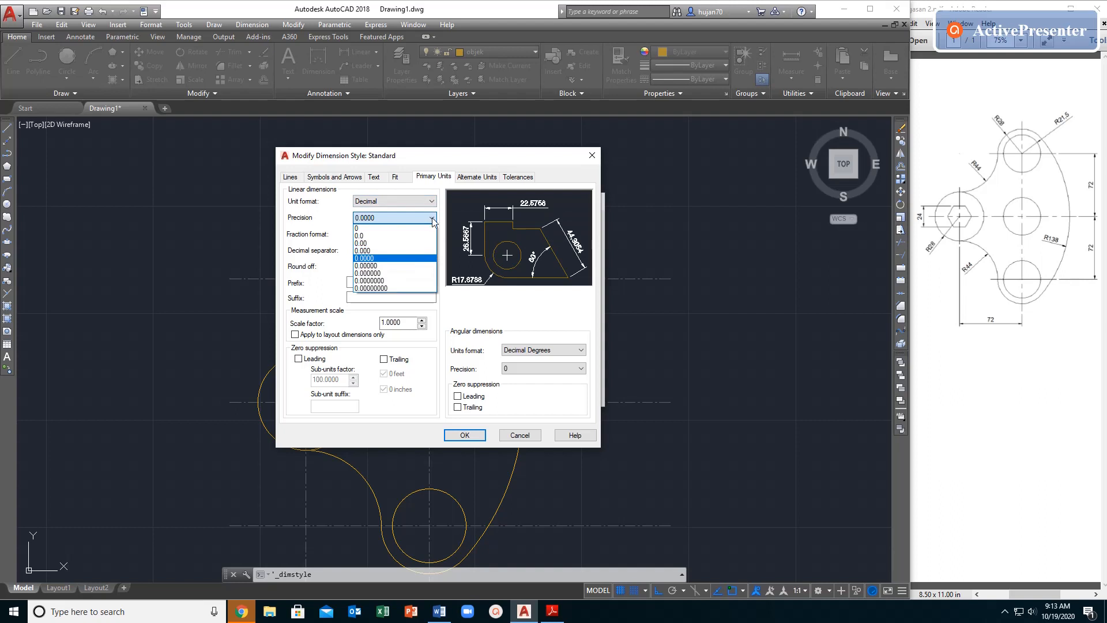
{"action": "left_click", "coordinate": [393, 229]}
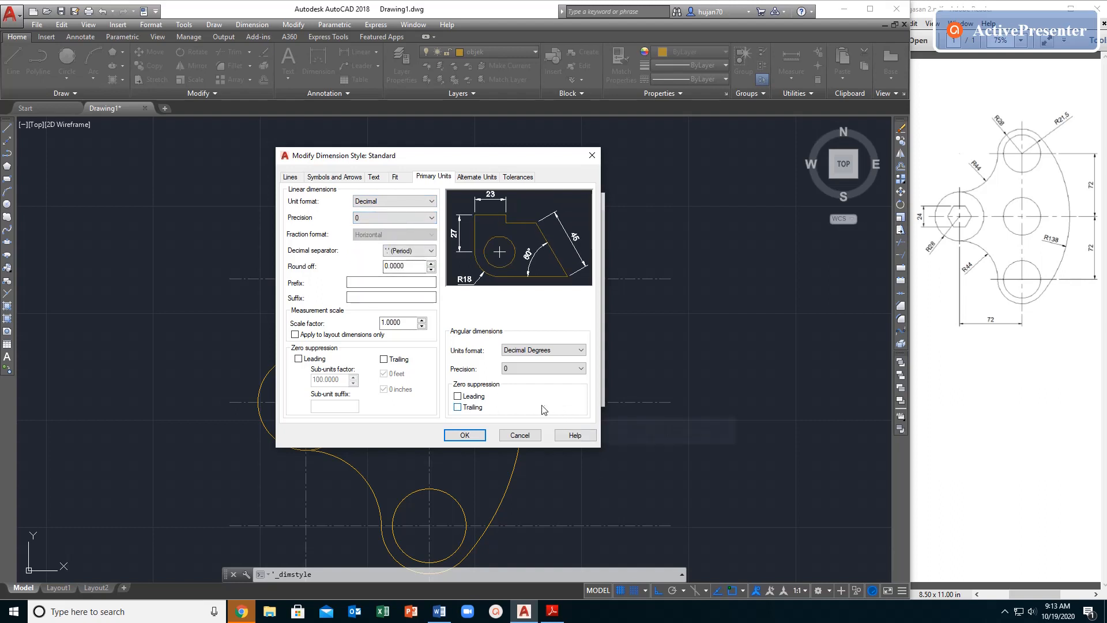
{"action": "left_click", "coordinate": [465, 435]}
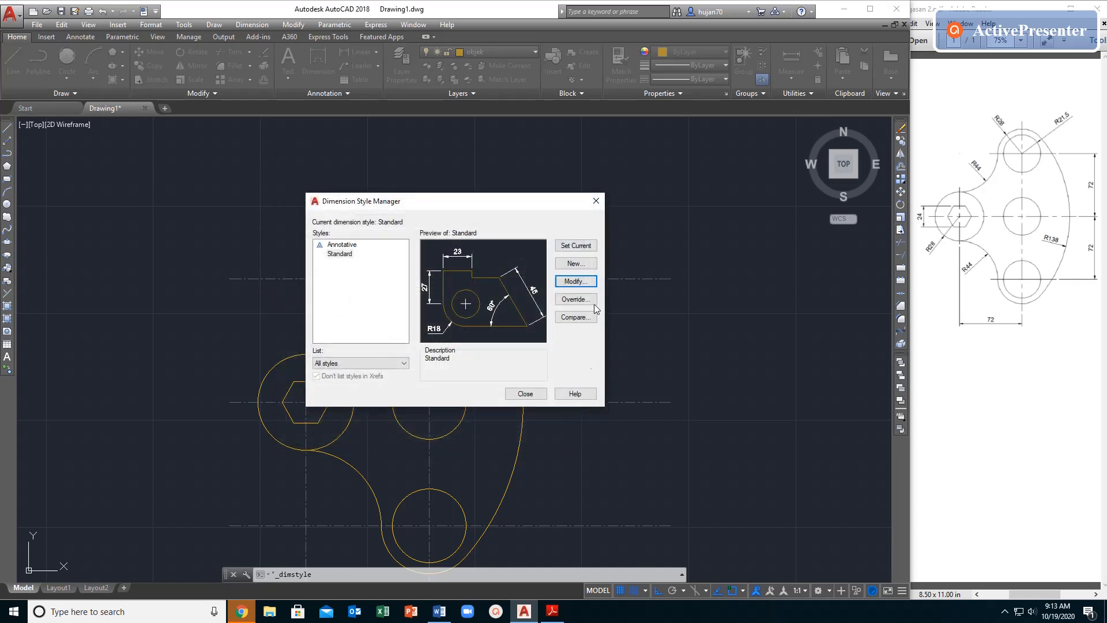
{"action": "left_click", "coordinate": [525, 394]}
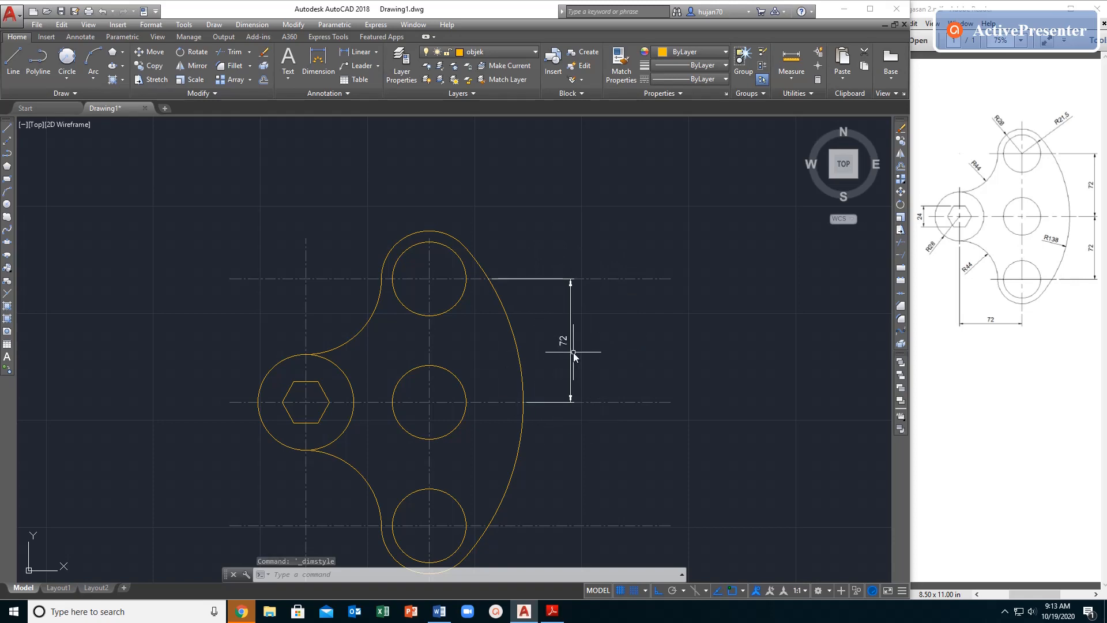
{"action": "scroll", "coordinate": [574, 354], "scroll_direction": "up", "scroll_amount": 4}
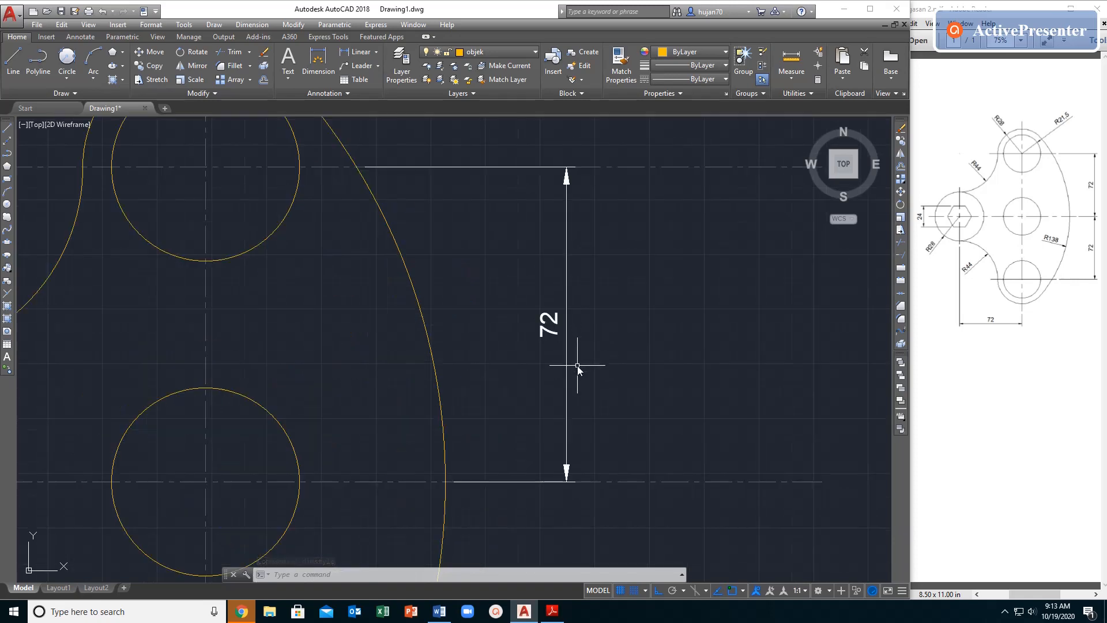
{"action": "scroll", "coordinate": [577, 365], "scroll_direction": "down", "scroll_amount": 4}
- Undo the last linear dimension and add one on the dim layer between the middle and lower horizontal centre lines, in line with the upper one
{"action": "key", "text": "ctrl+z"}
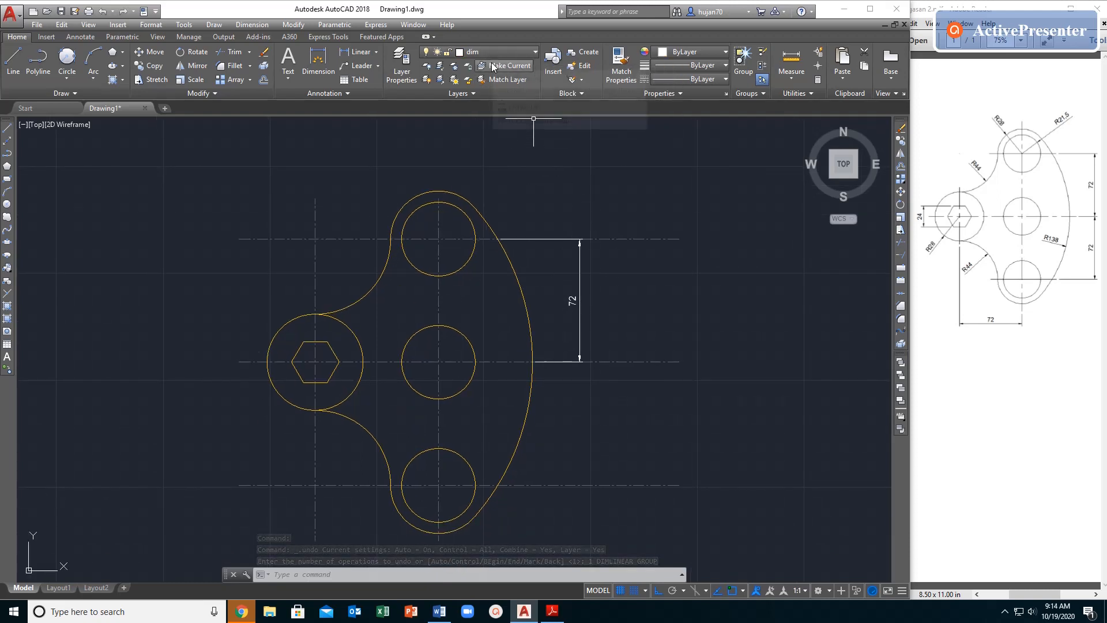
{"action": "left_click", "coordinate": [376, 53]}
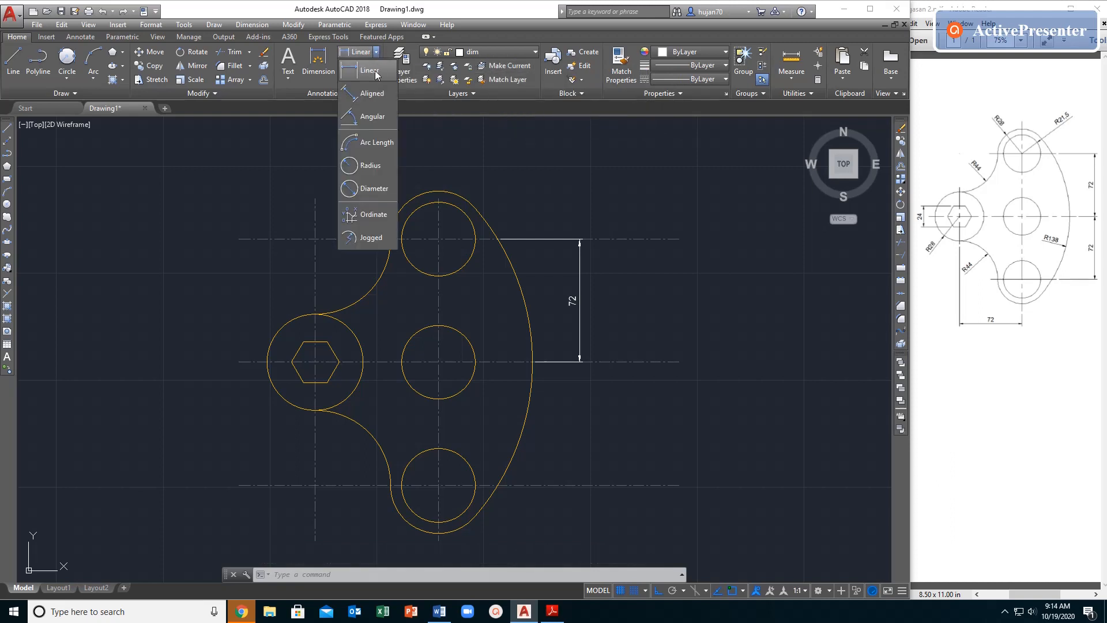
{"action": "left_click", "coordinate": [375, 72]}
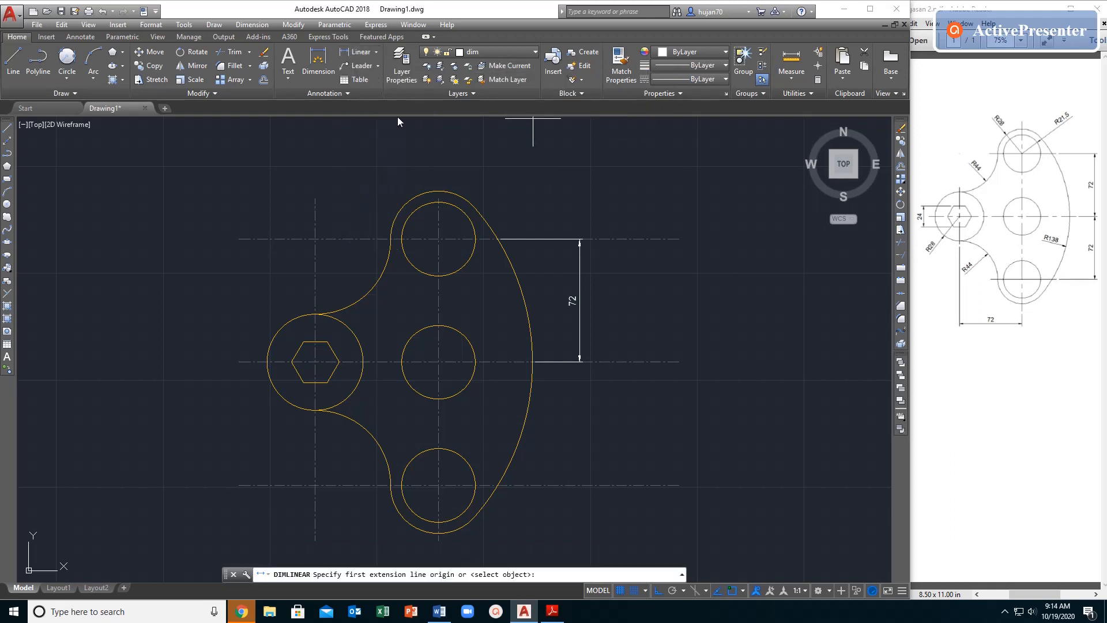
{"action": "left_click", "coordinate": [532, 367]}
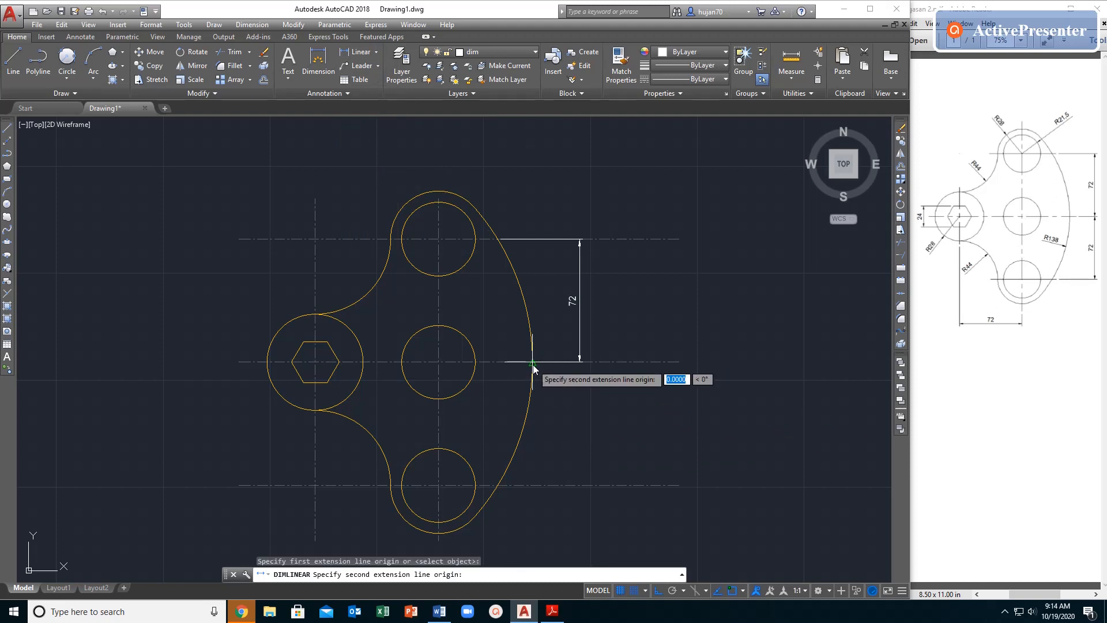
{"action": "left_click", "coordinate": [497, 485]}
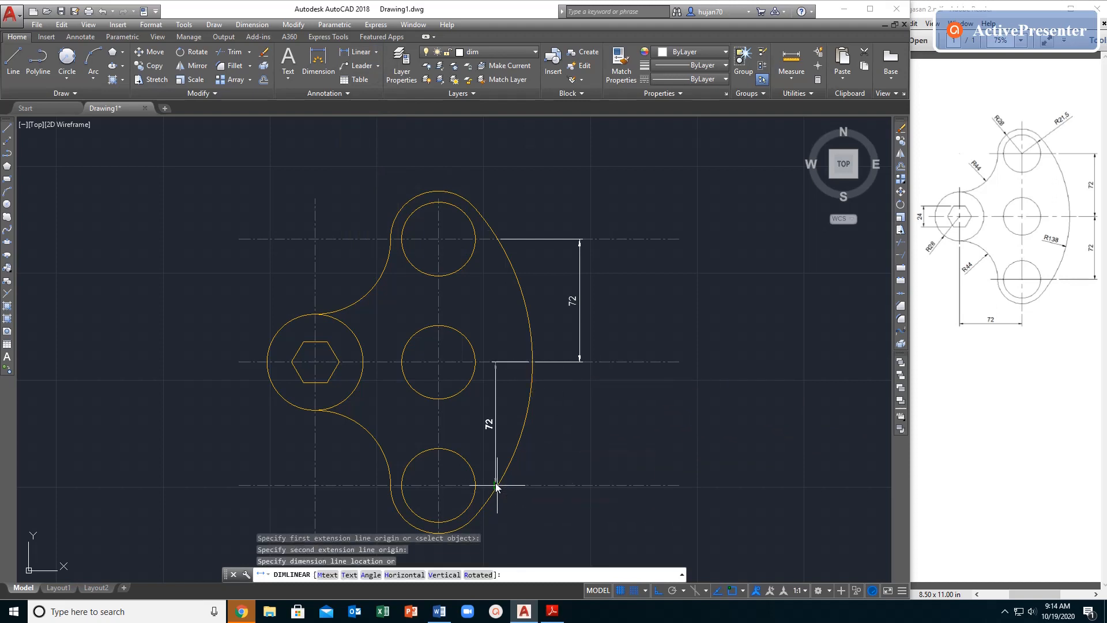
{"action": "left_click", "coordinate": [580, 455]}
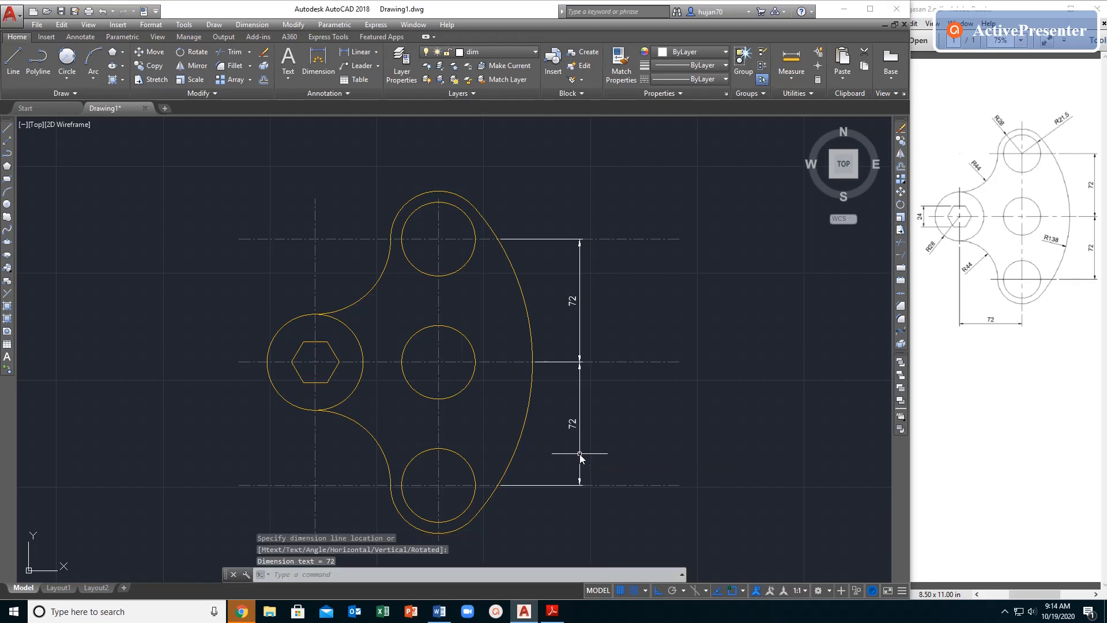
- Add a horizontal linear dimension between the two vertical centre lines, placed below the plate
{"action": "mouse_move", "coordinate": [638, 457]}
{"action": "middle_mouse_down"}
{"action": "mouse_move", "coordinate": [690, 450]}
{"action": "mouse_move", "coordinate": [658, 427]}
{"action": "mouse_move", "coordinate": [671, 382]}
{"action": "middle_mouse_up"}
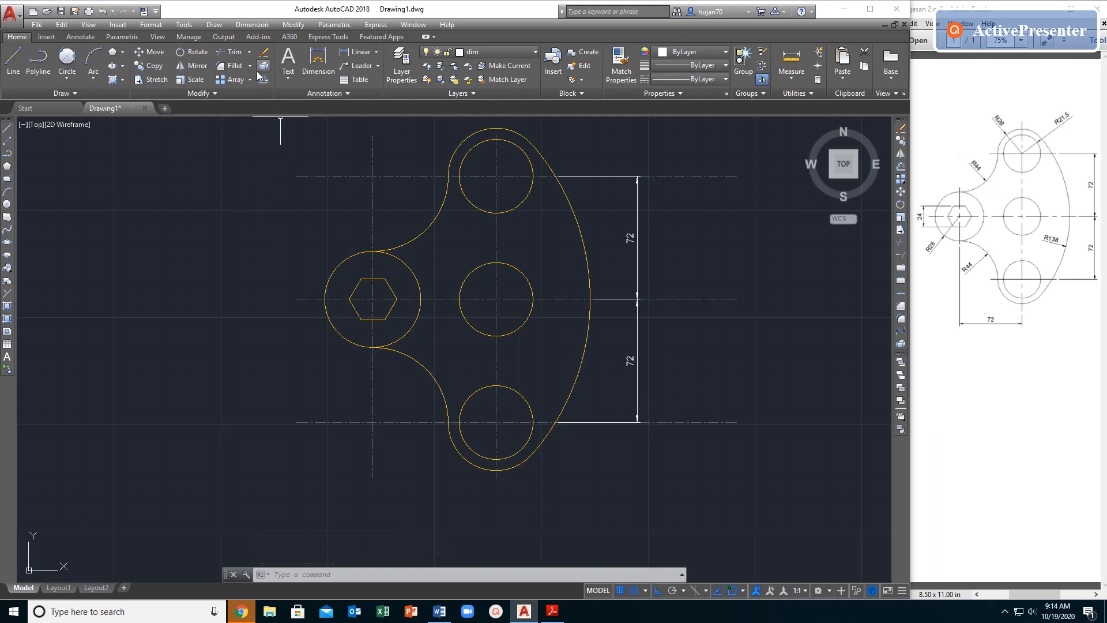
{"action": "left_click", "coordinate": [358, 52]}
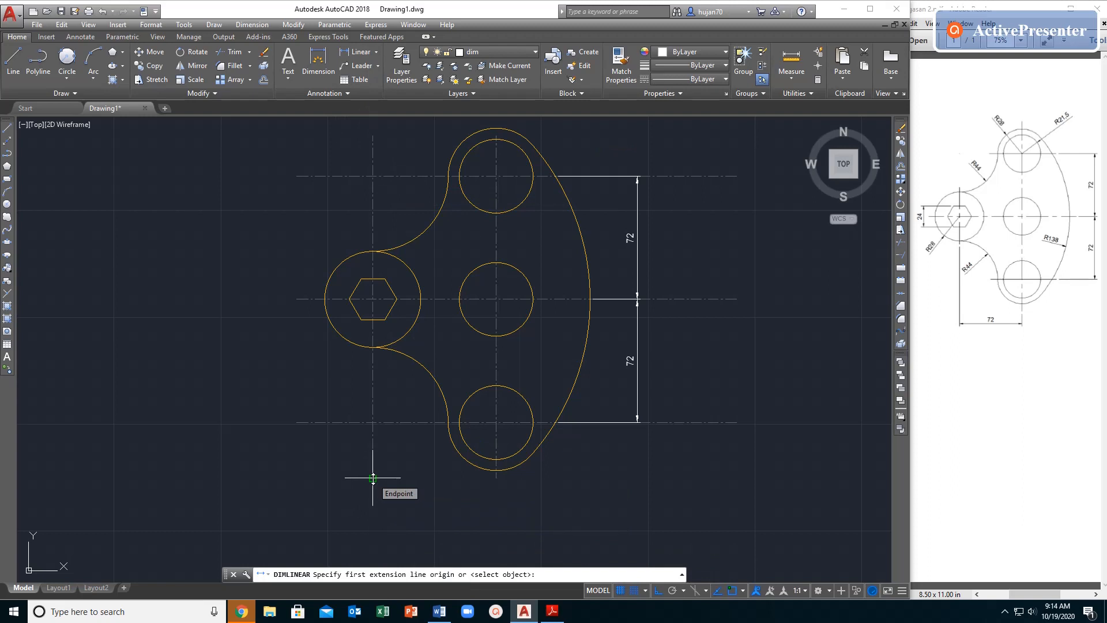
{"action": "left_click", "coordinate": [372, 348]}
{"action": "left_click", "coordinate": [497, 468]}
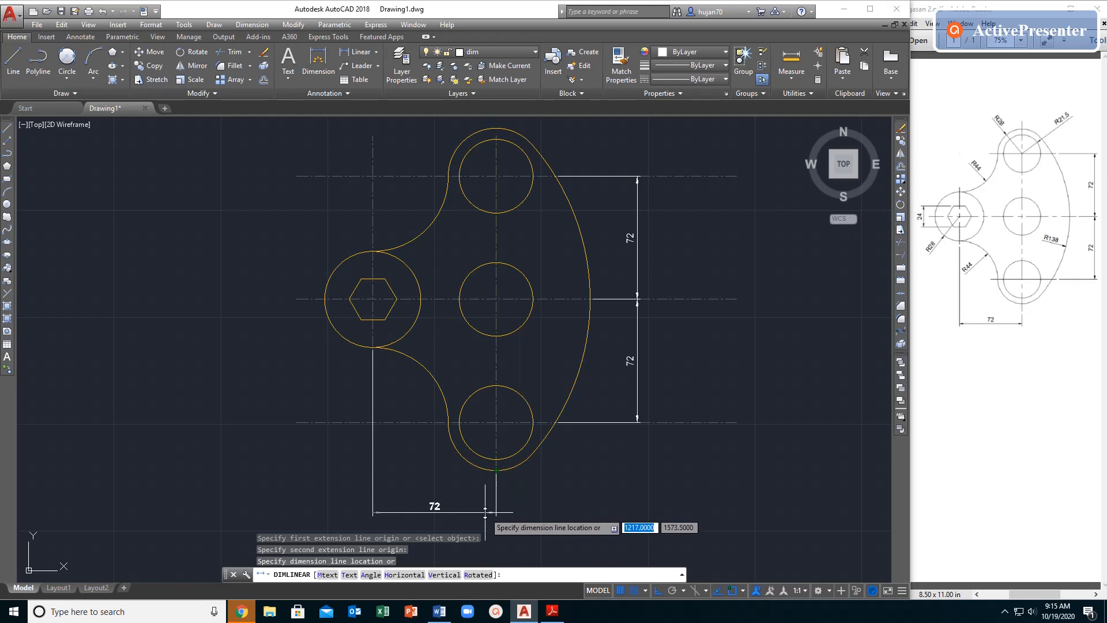
{"action": "left_click", "coordinate": [486, 503]}
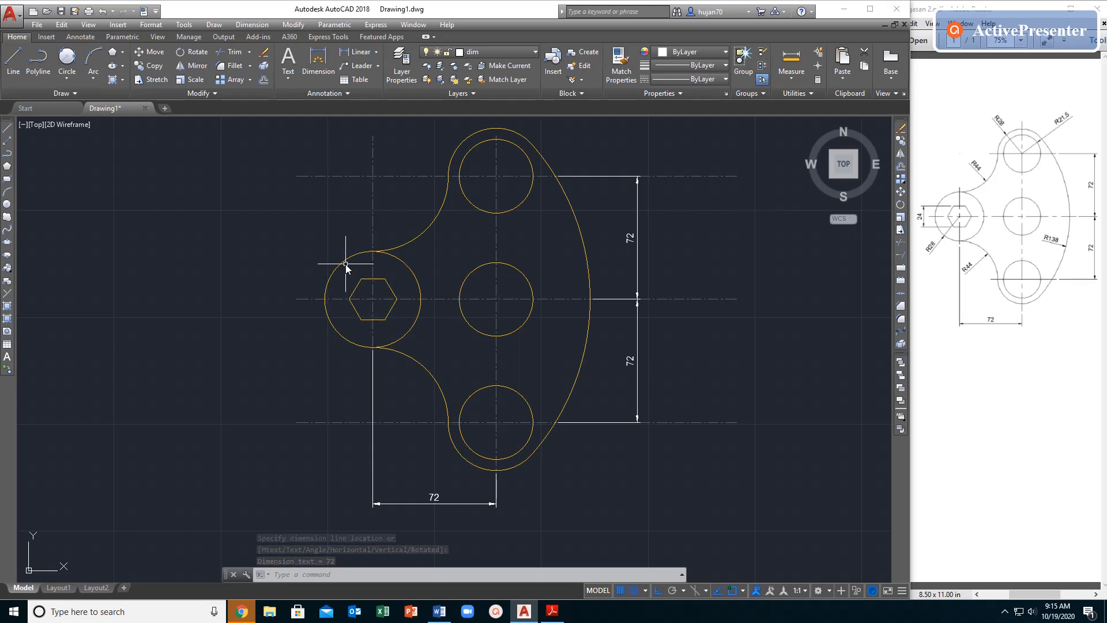
- Add a vertical linear dimension across the hexagon's upper and lower flats, placed to the left of the surrounding circle
{"action": "key", "text": "Return"}
{"action": "left_click", "coordinate": [355, 289]}
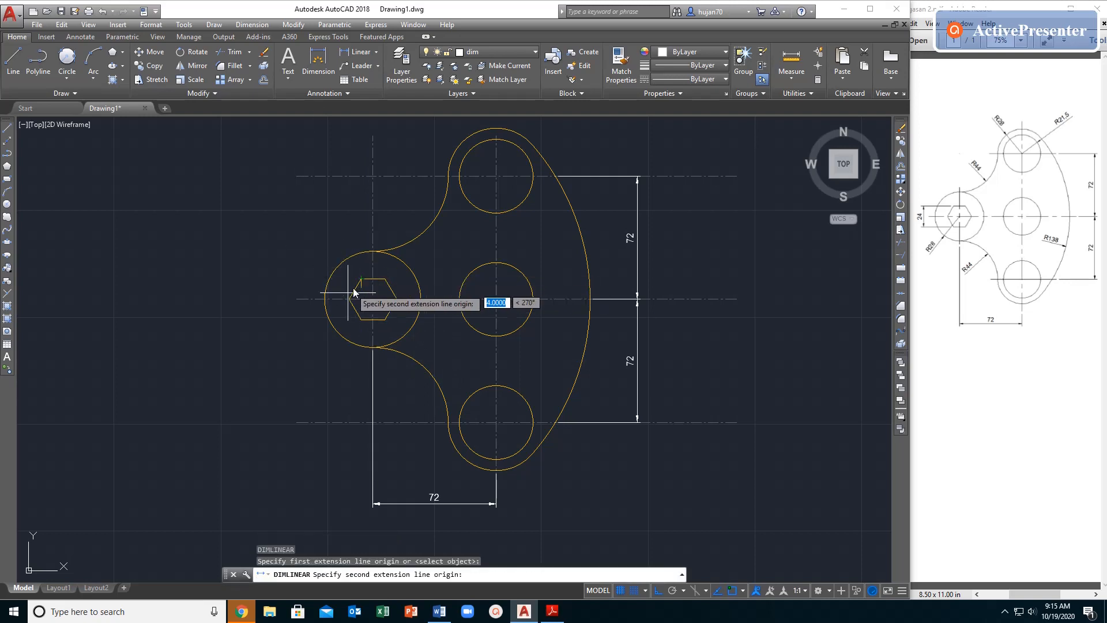
{"action": "left_click", "coordinate": [360, 318]}
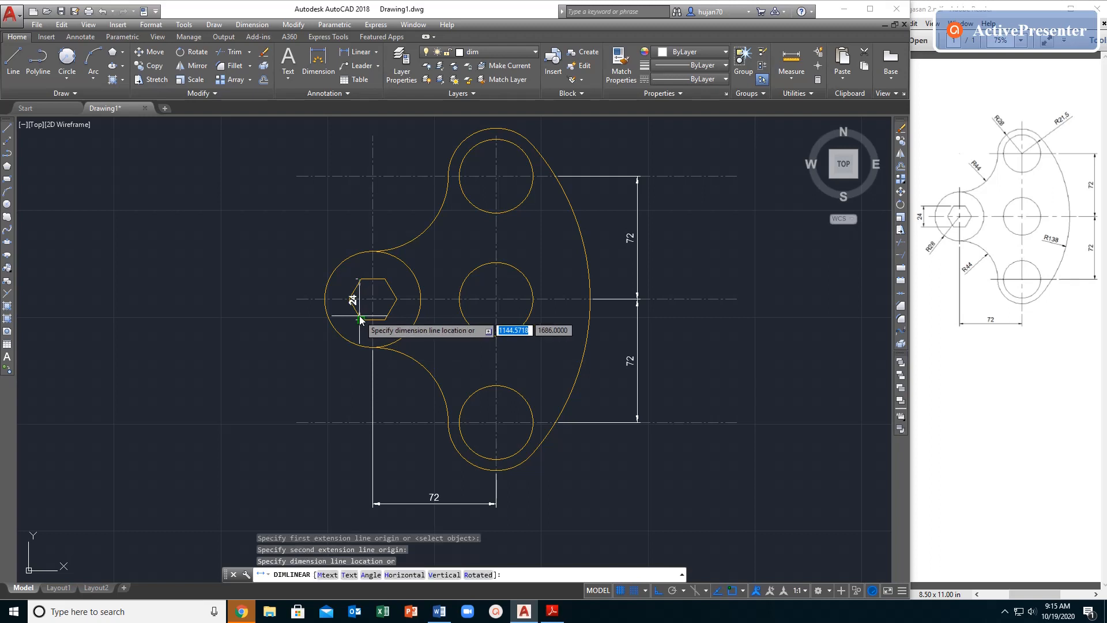
{"action": "left_click", "coordinate": [296, 317]}
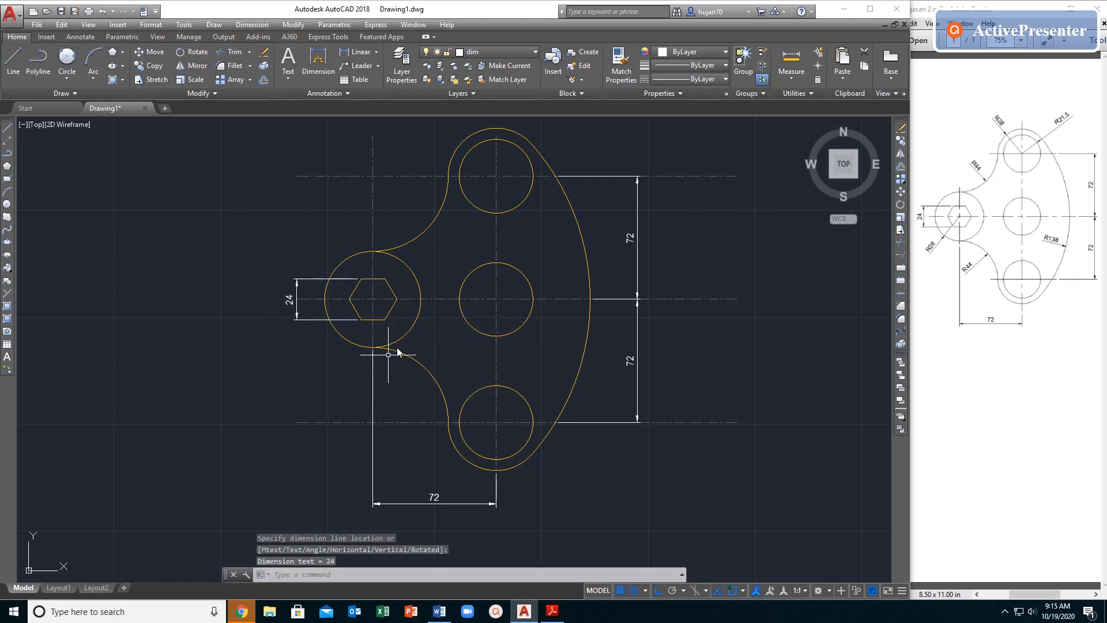
- Add a radius dimension to the upper hole, with its text outside the plate to the upper right
{"action": "scroll", "coordinate": [459, 327], "scroll_direction": "down", "scroll_amount": 2}
{"action": "middle_click_drag", "start_coordinate": [458, 328], "coordinate": [480, 353]}
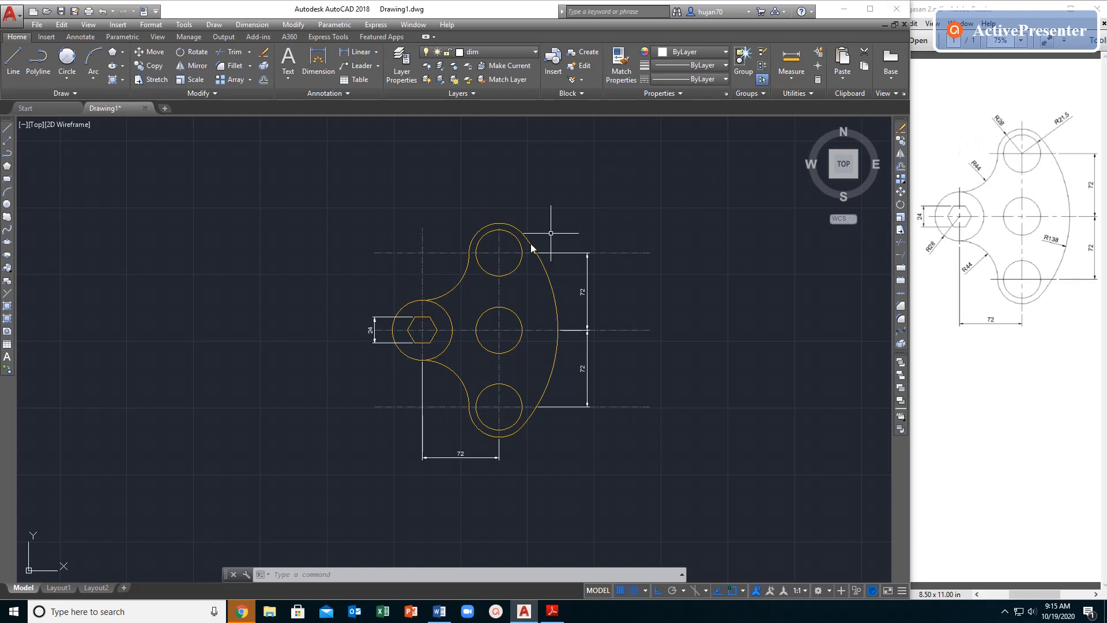
{"action": "left_click", "coordinate": [376, 53]}
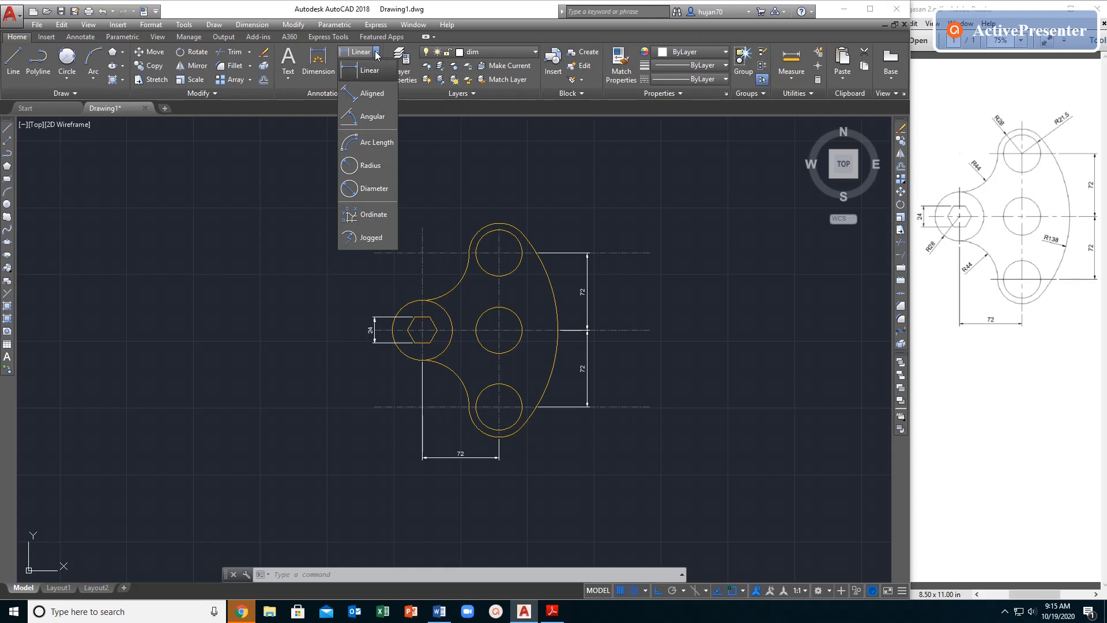
{"action": "left_click", "coordinate": [370, 166]}
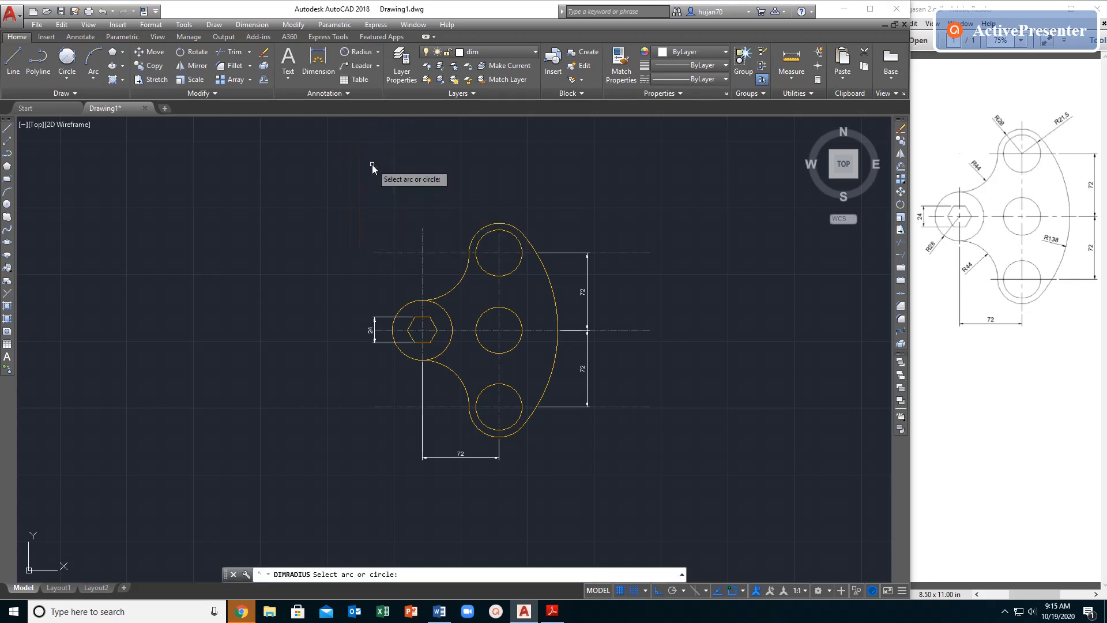
{"action": "left_click", "coordinate": [512, 235]}
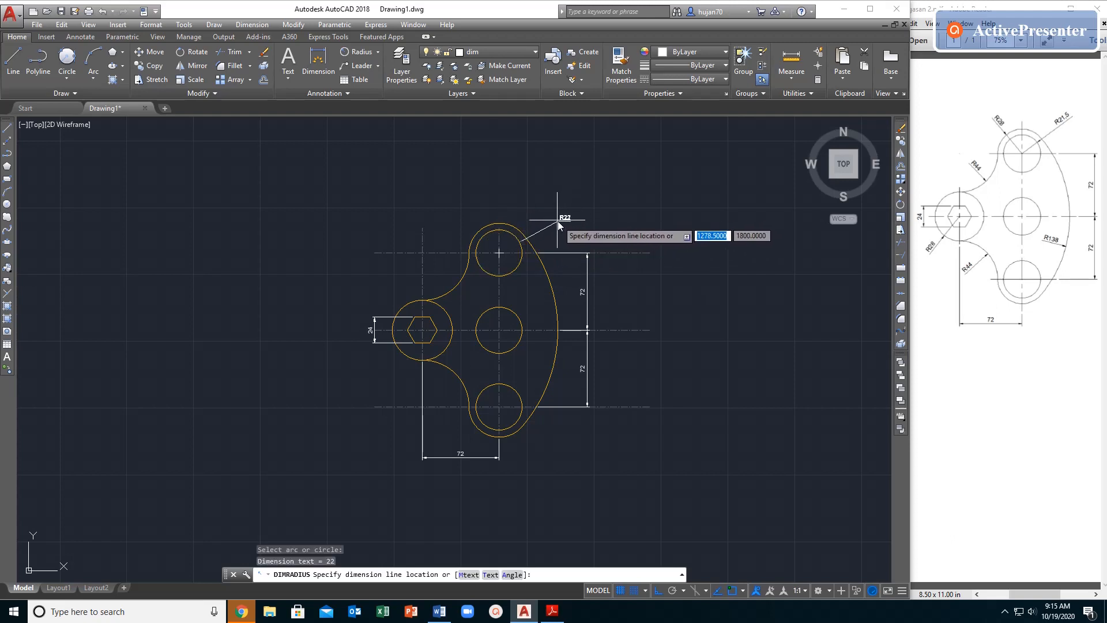
{"action": "left_click", "coordinate": [554, 218]}
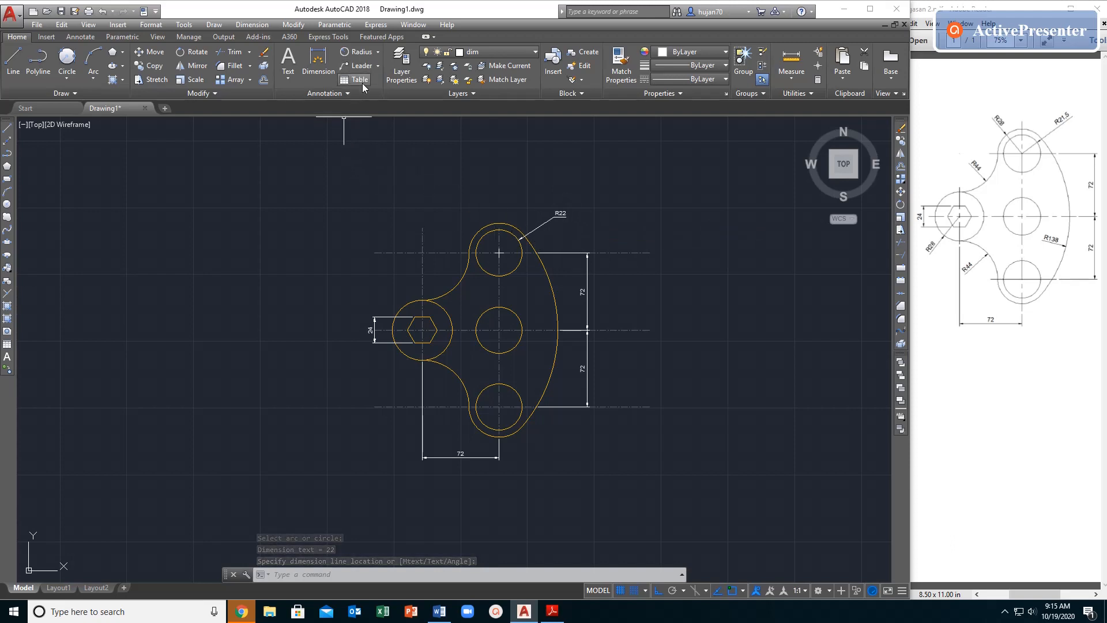
- Add radius dimensions to the outer arc around the upper hole and to the upper concave arc, with both texts outside the plate
{"action": "key", "text": "Return"}
{"action": "left_click", "coordinate": [473, 238]}
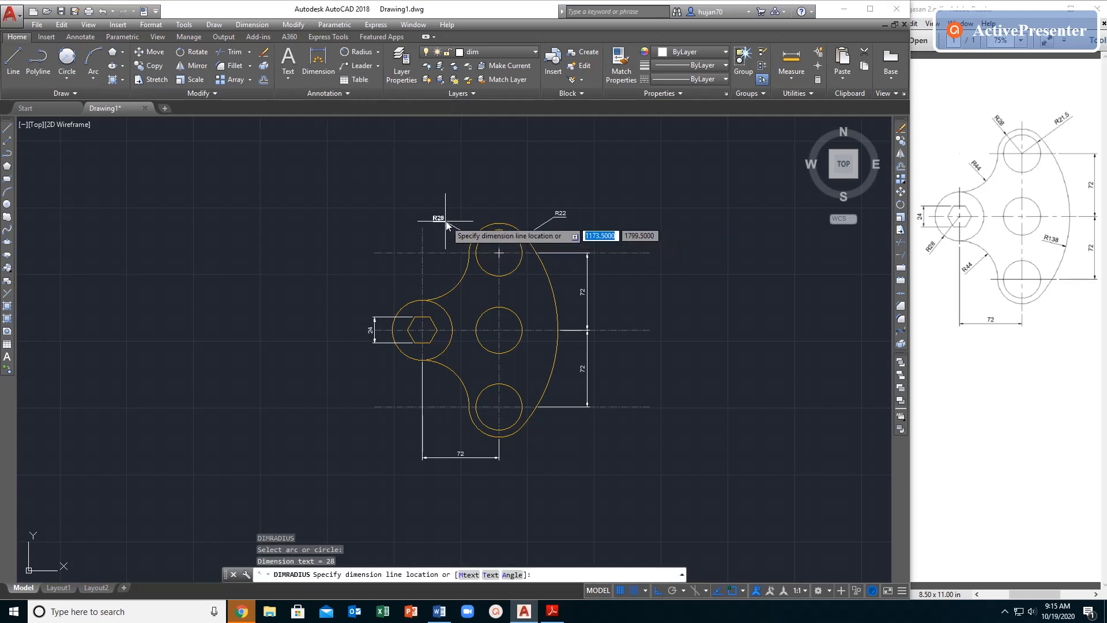
{"action": "left_click", "coordinate": [454, 220]}
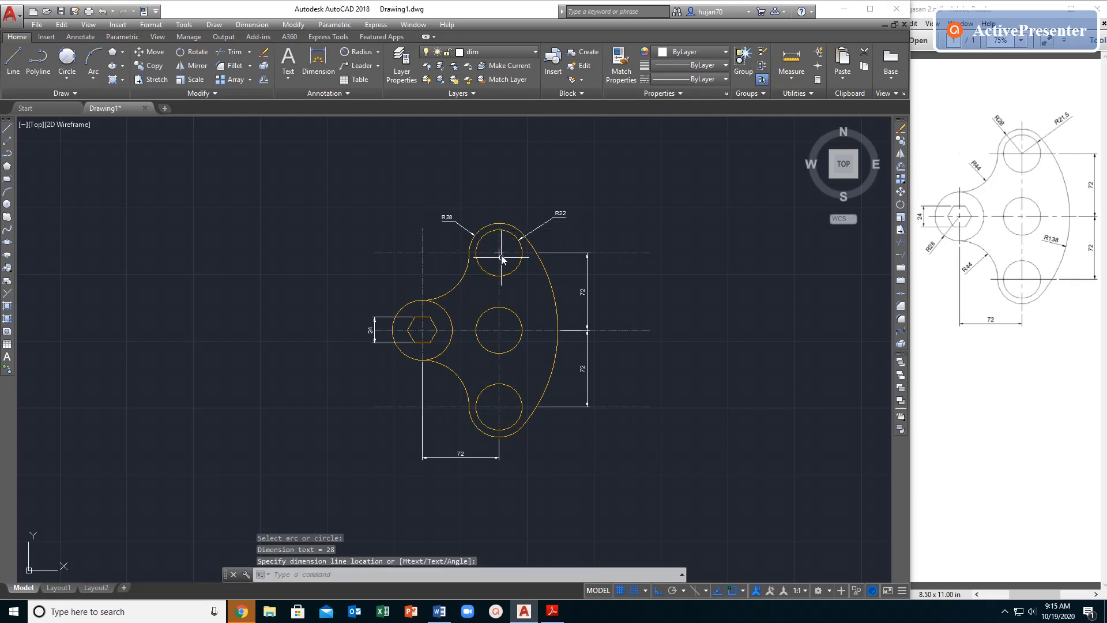
{"action": "key", "text": "Return"}
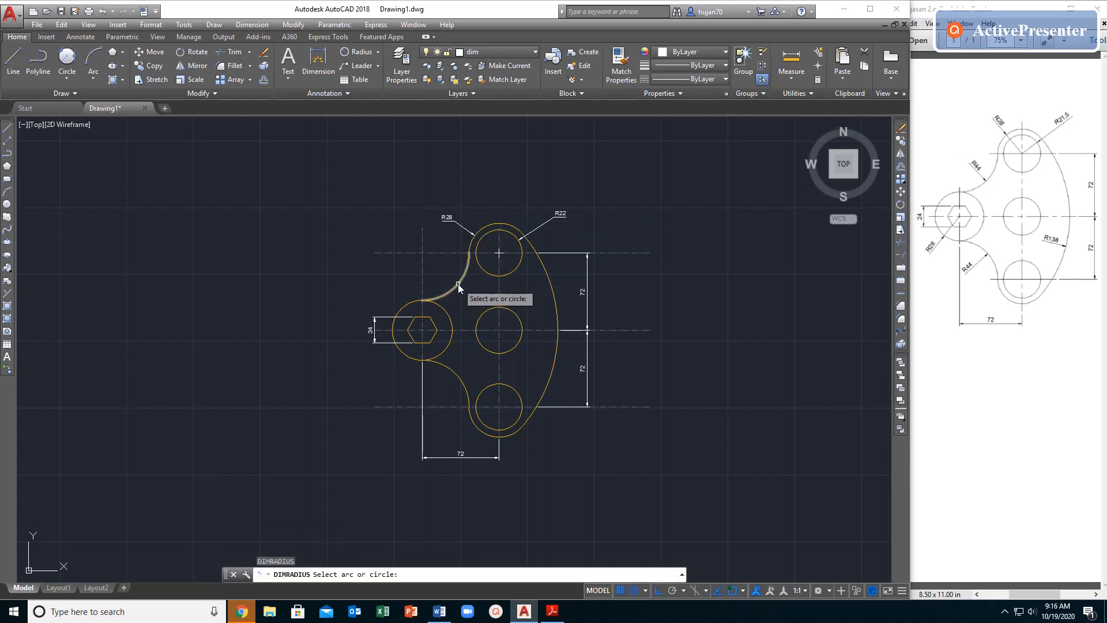
{"action": "left_click", "coordinate": [458, 284]}
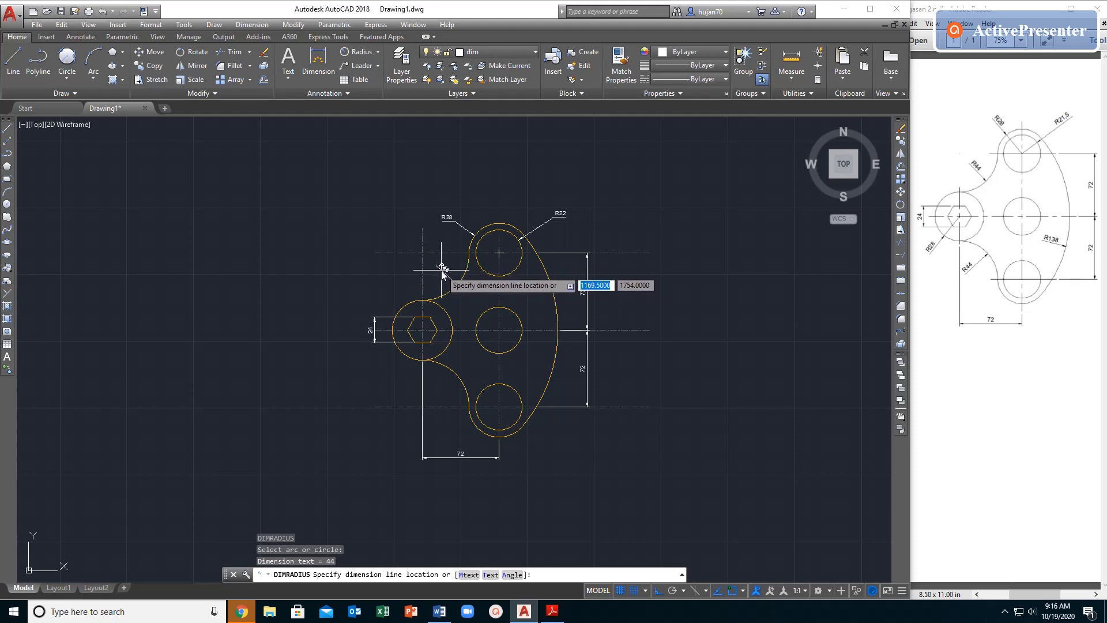
{"action": "left_click", "coordinate": [442, 275]}
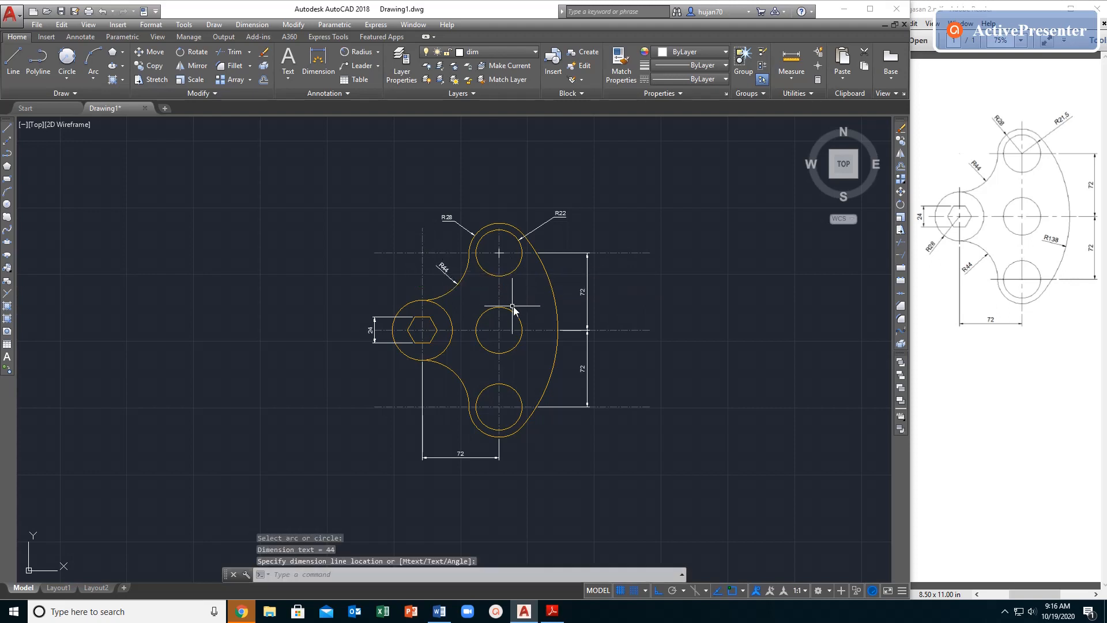
- Add radius dimensions to the circle around the hexagon, with text at its lower left, and to the large outer arc, with text inside the plate
{"action": "key", "text": "Return"}
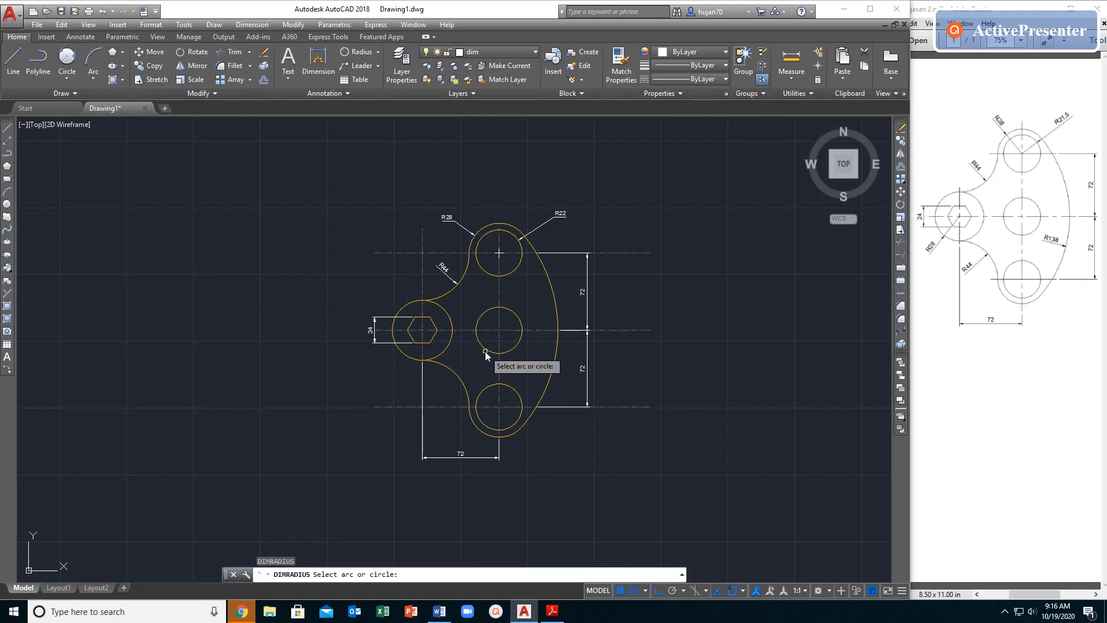
{"action": "left_click", "coordinate": [409, 356]}
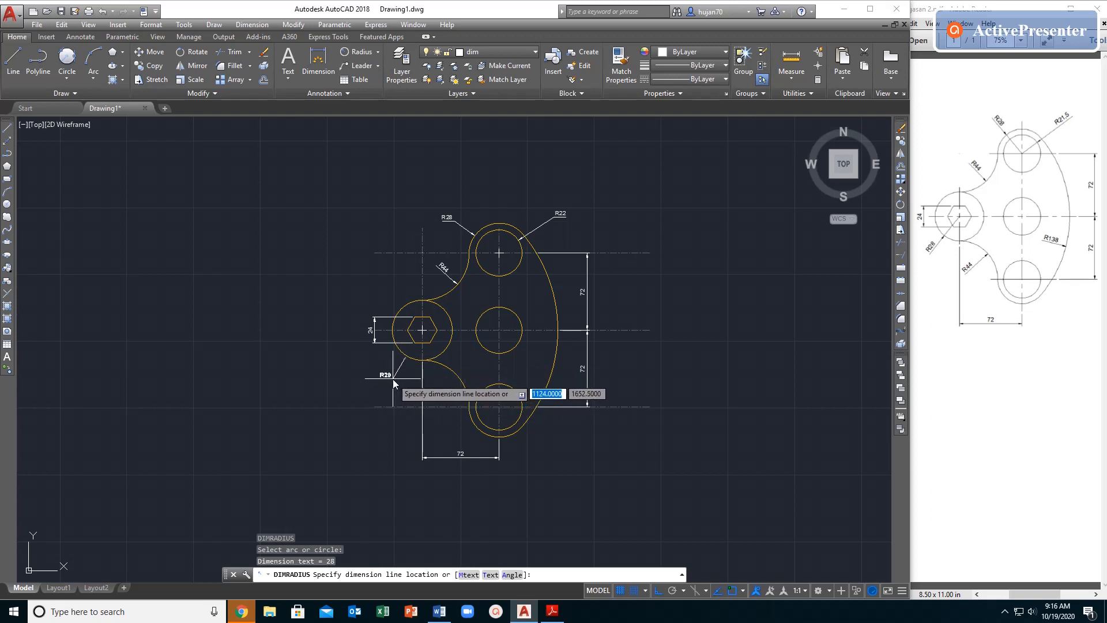
{"action": "left_click", "coordinate": [392, 379]}
{"action": "key", "text": "Return"}
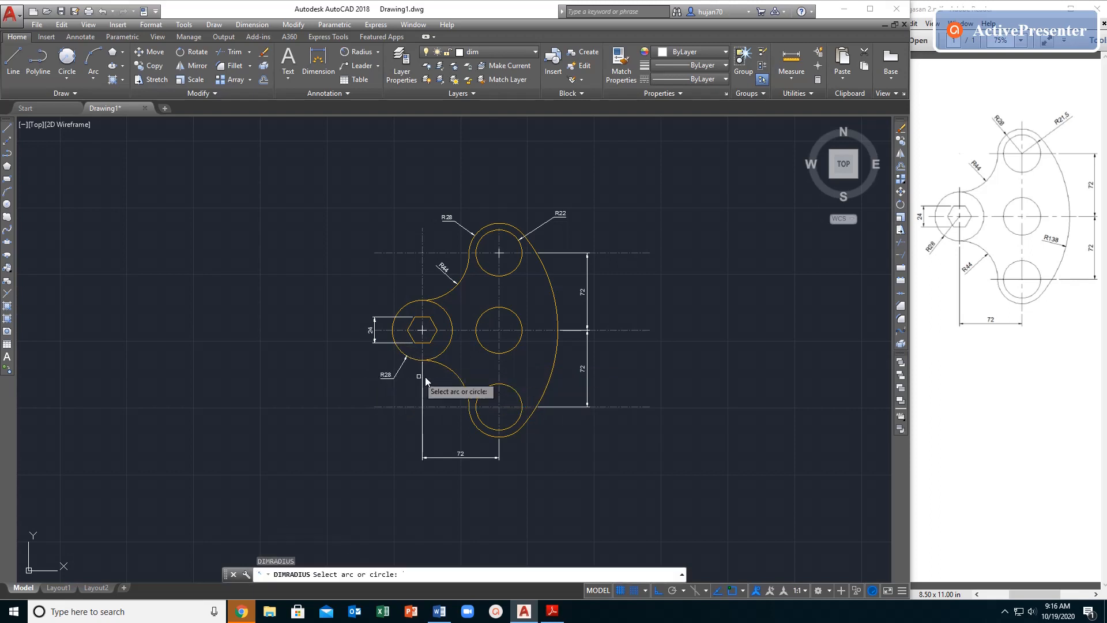
{"action": "left_click", "coordinate": [552, 364]}
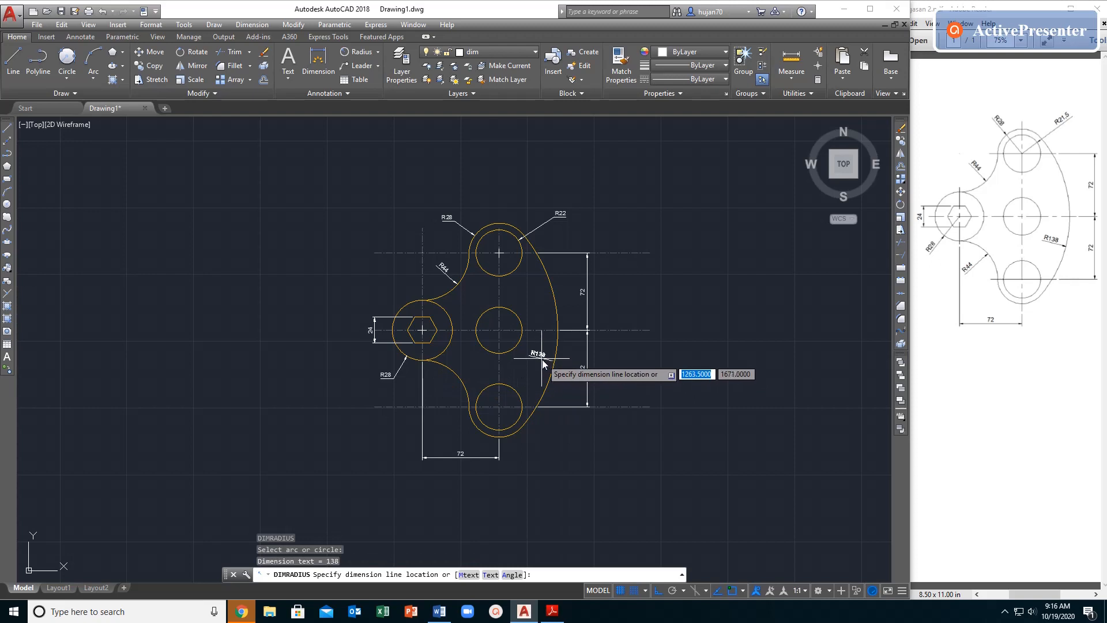
{"action": "left_click", "coordinate": [541, 356]}
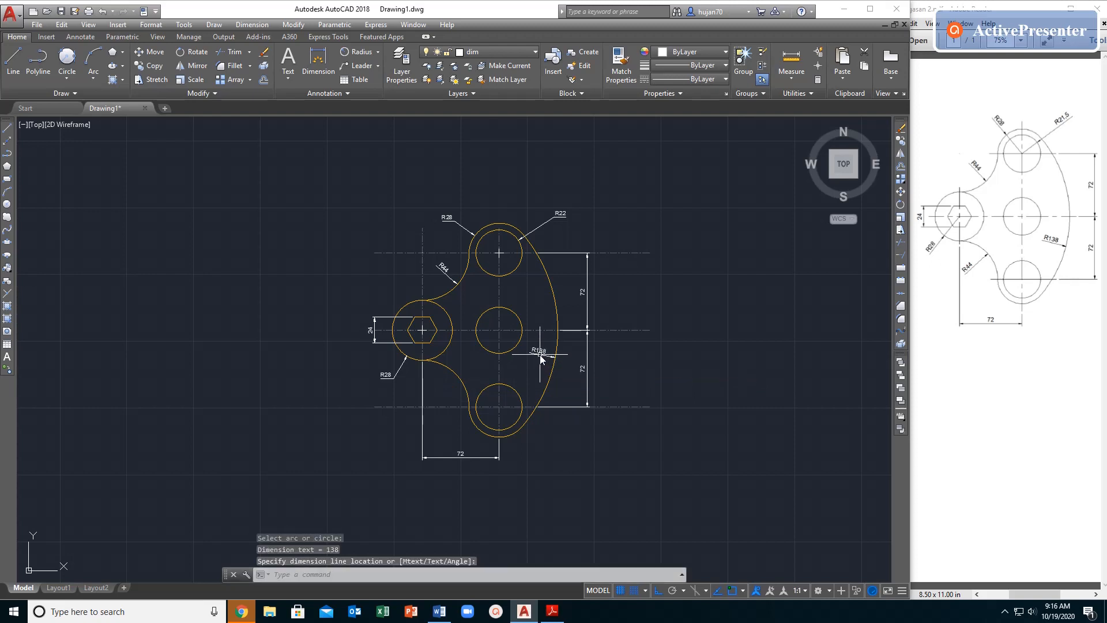
- Add a radius dimension to the lower concave arc, with its text outside the plate below the arc
{"action": "key", "text": "Return"}
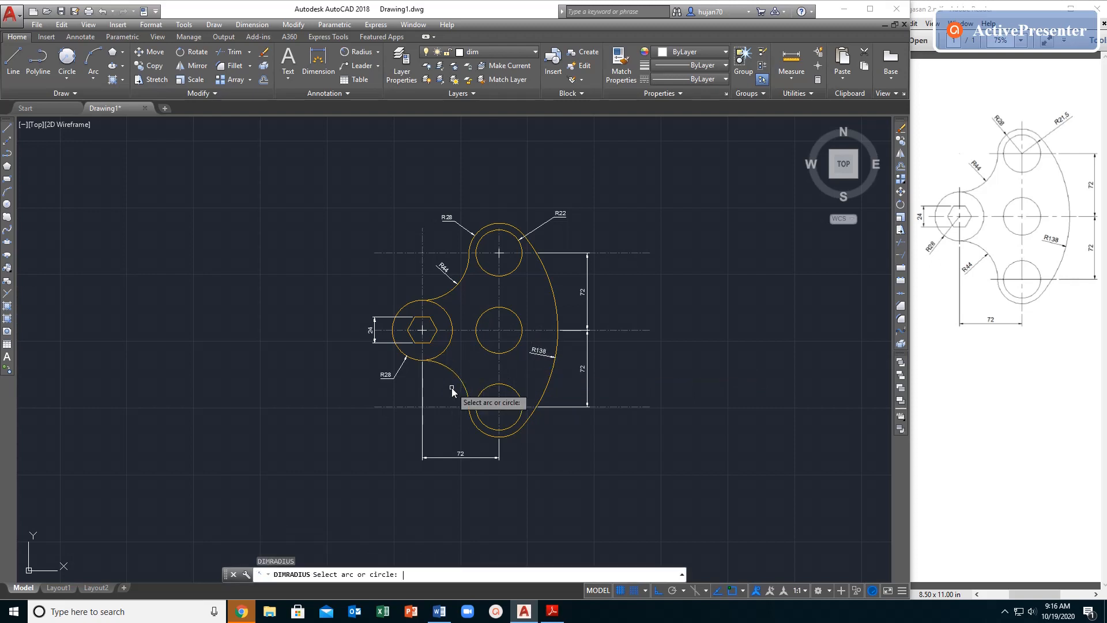
{"action": "left_click", "coordinate": [458, 375]}
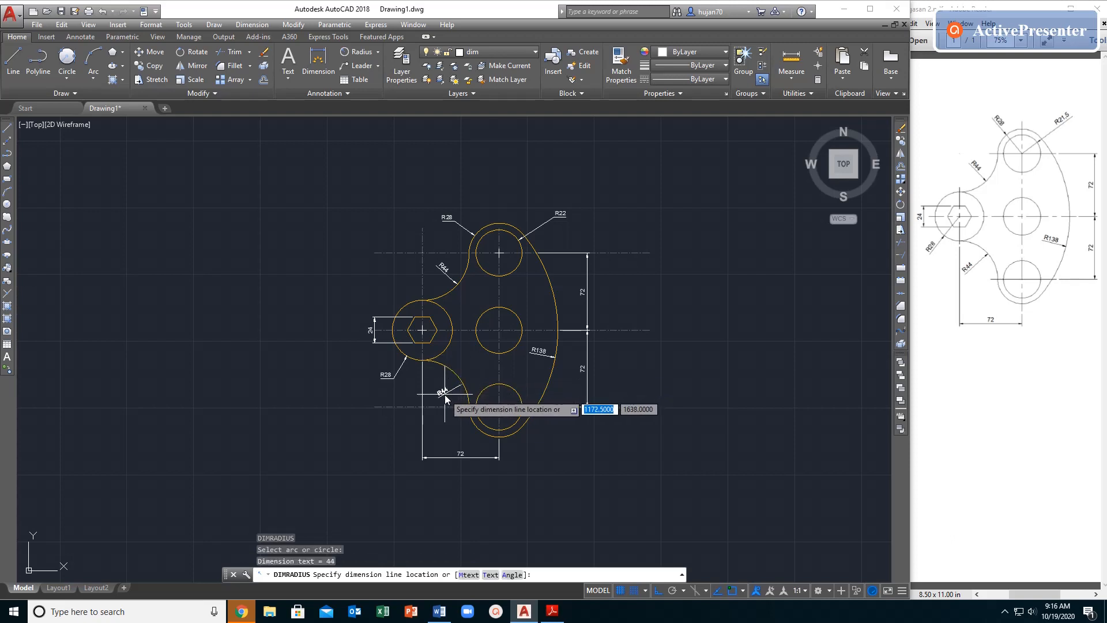
{"action": "left_click", "coordinate": [445, 395]}
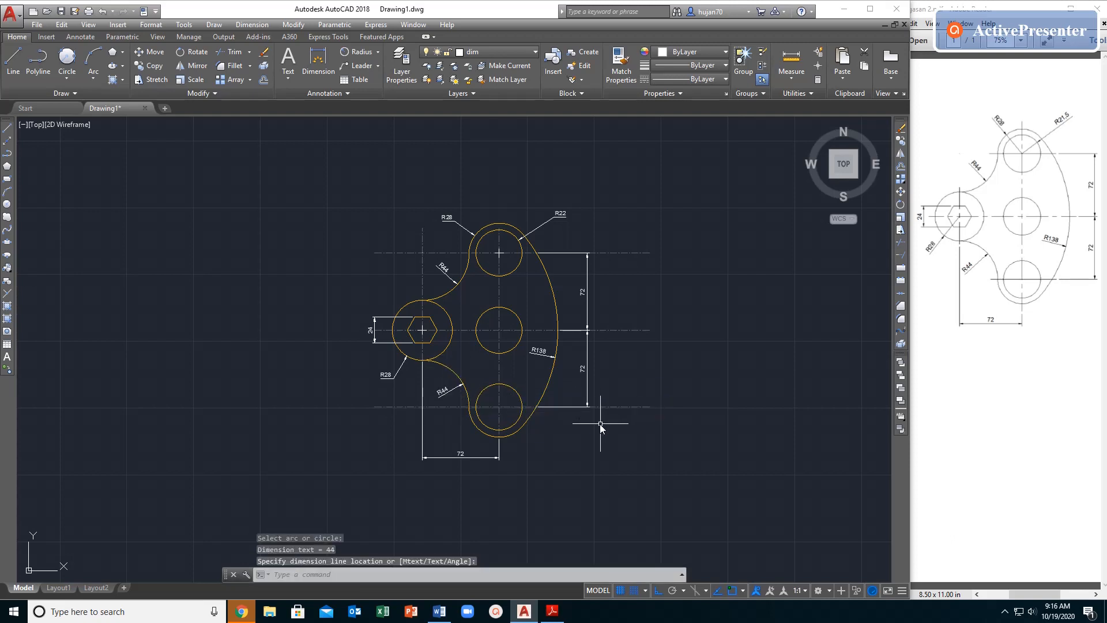
{"action": "scroll", "coordinate": [584, 330], "scroll_direction": "up", "scroll_amount": 2}
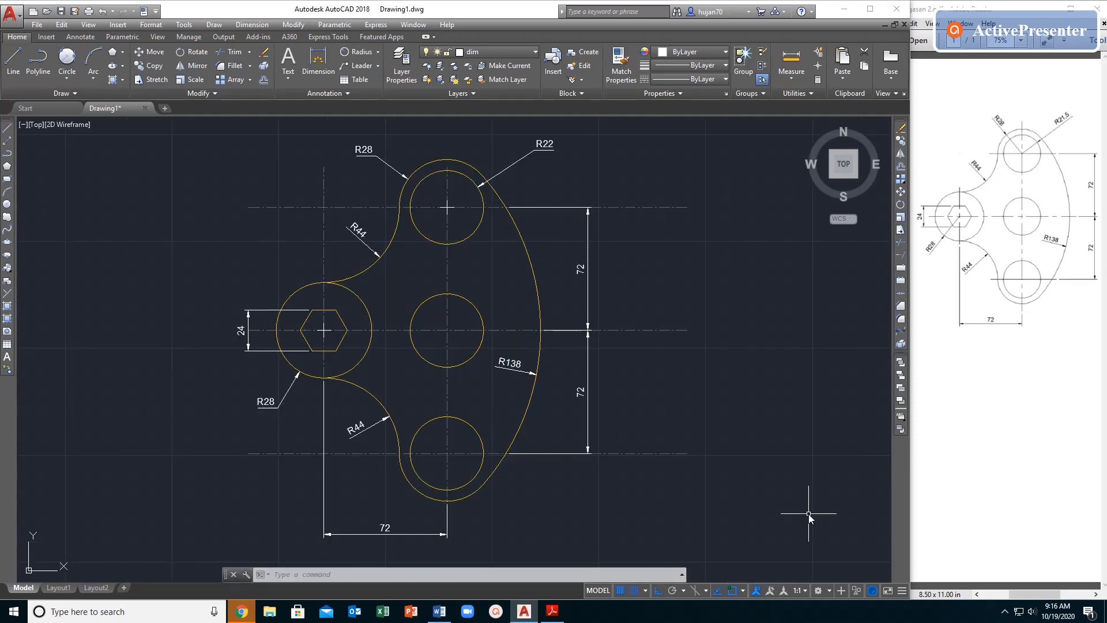